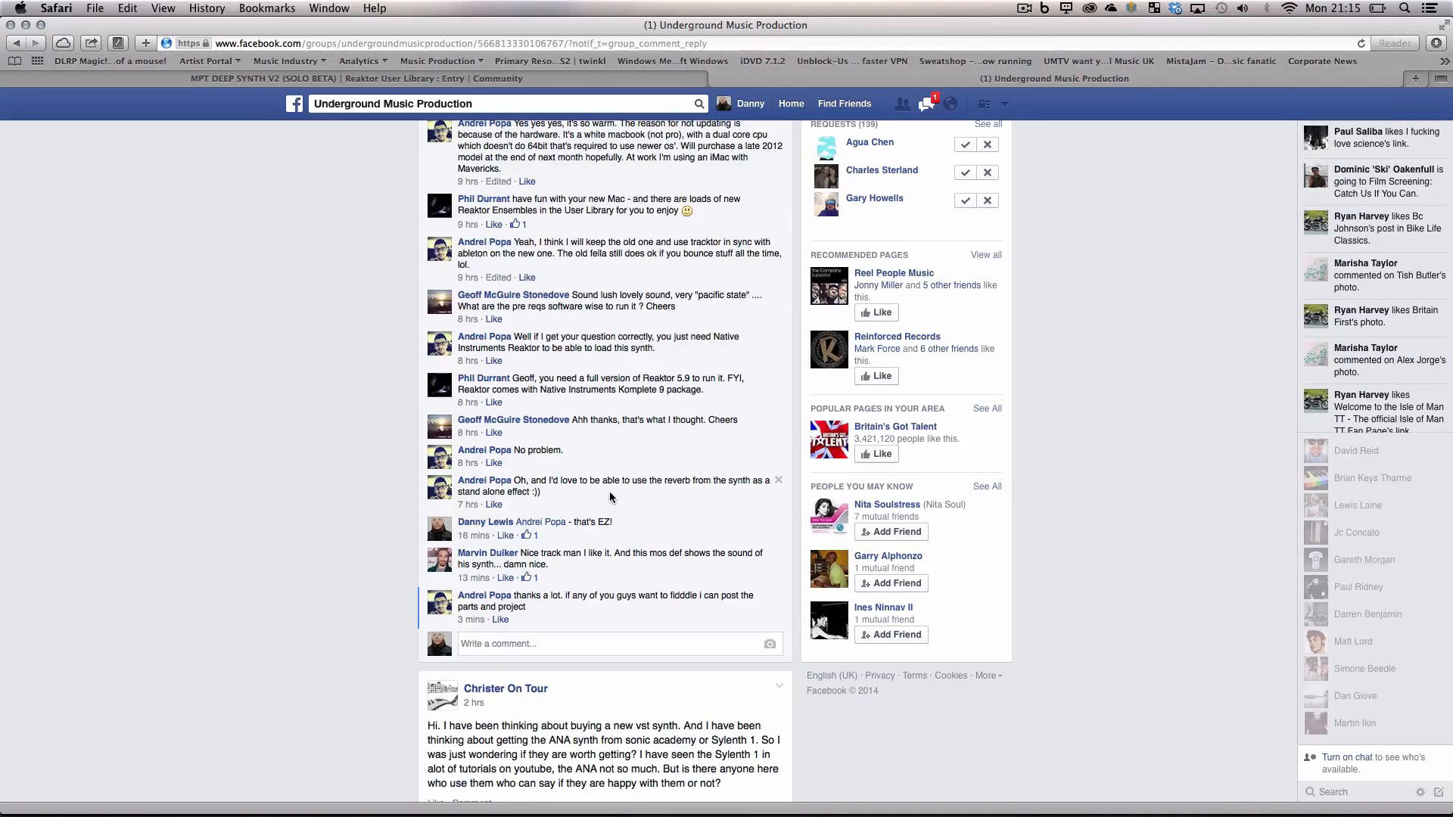
# Step: Switch to Ableton Live and load the user ensemble MPT SYNTH V2 (SOLO).ens into Reaktor5, moving its window so the whole synth fits
pyautogui.press('super+Tab')
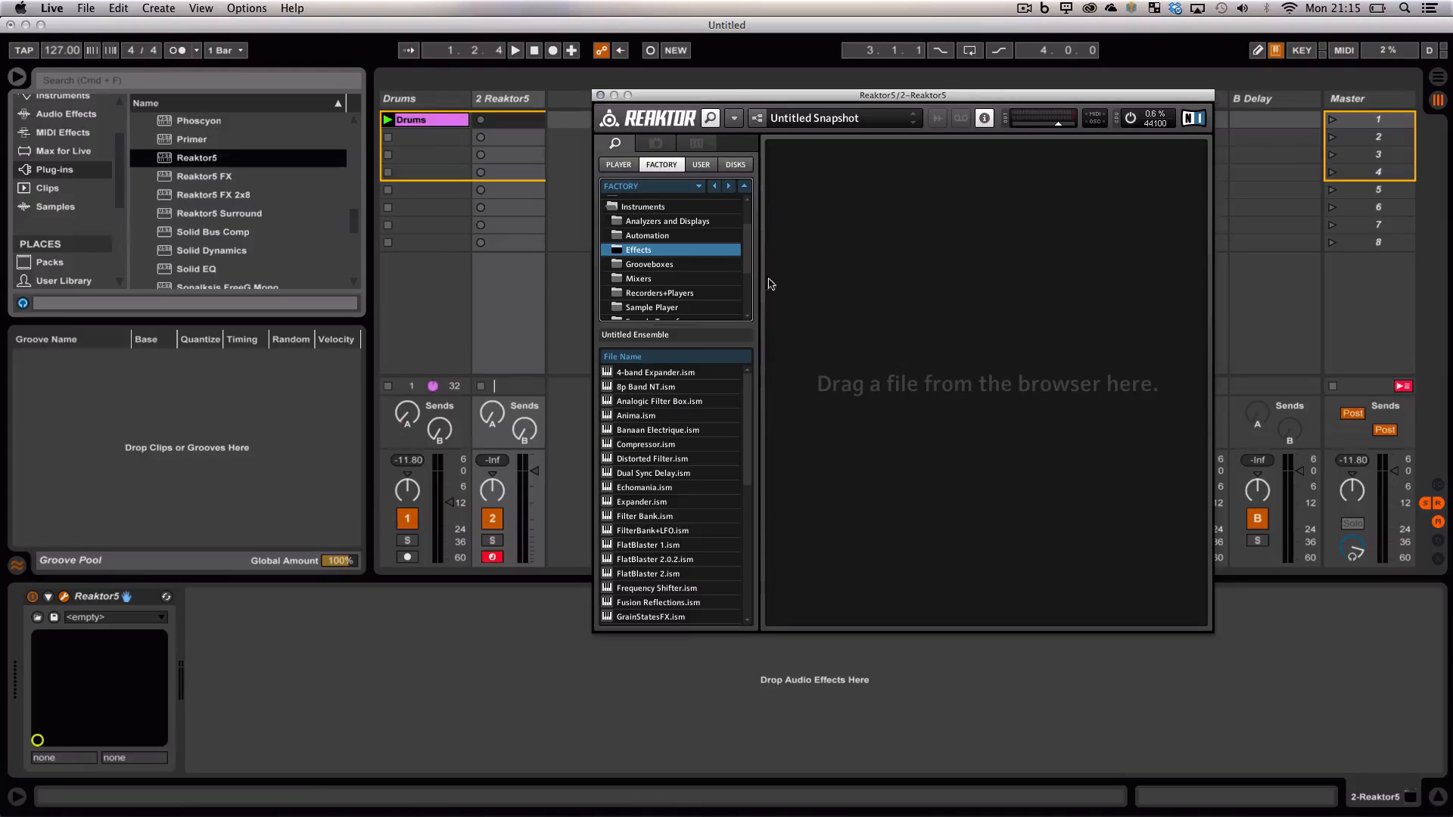
pyautogui.click(698, 165)
pyautogui.doubleClick(649, 387)
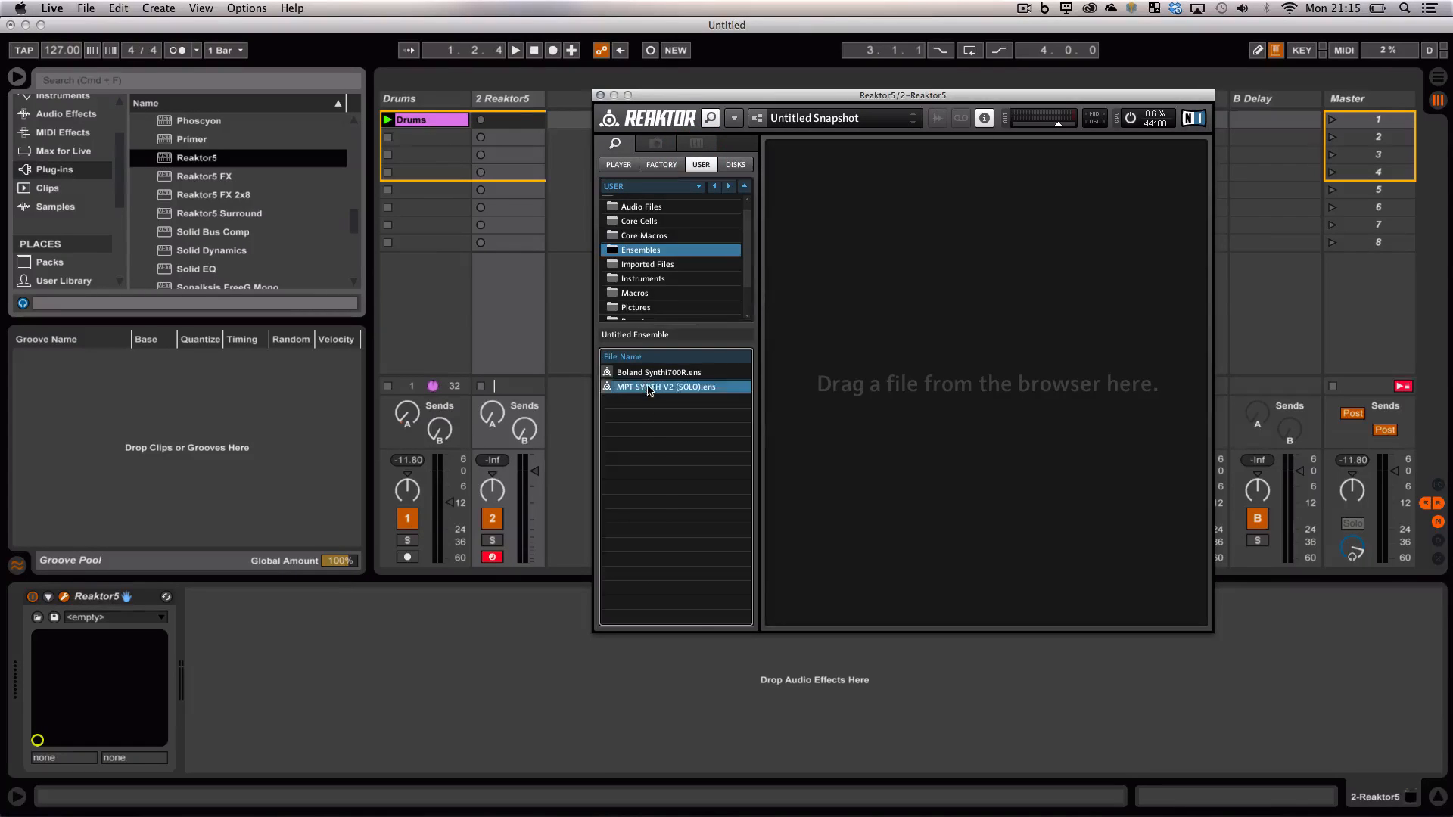
pyautogui.moveTo(808, 94); pyautogui.dragTo(488, 21)
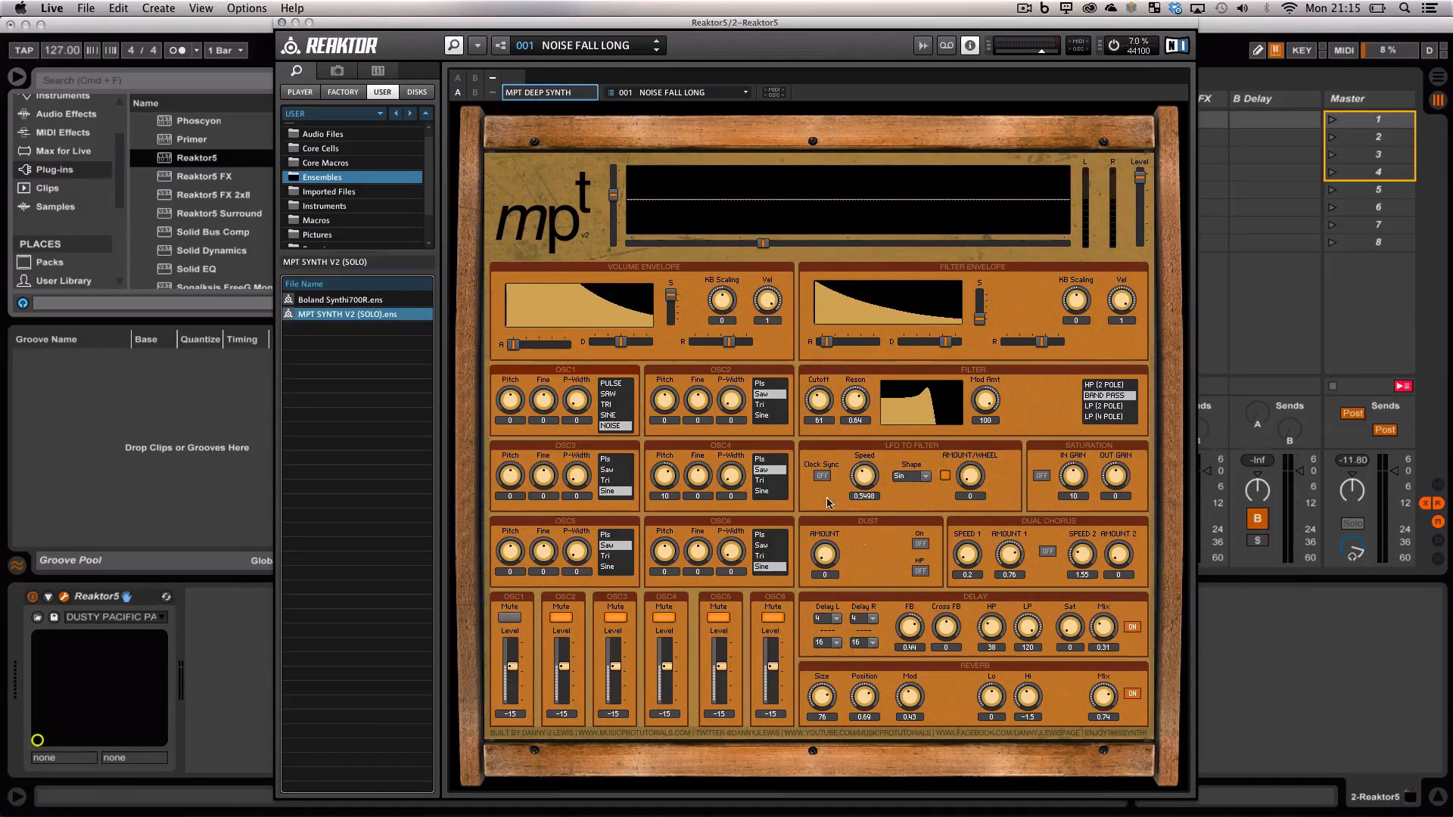
# Step: Check the window size settings in the Reaktor preferences
pyautogui.click(477, 46)
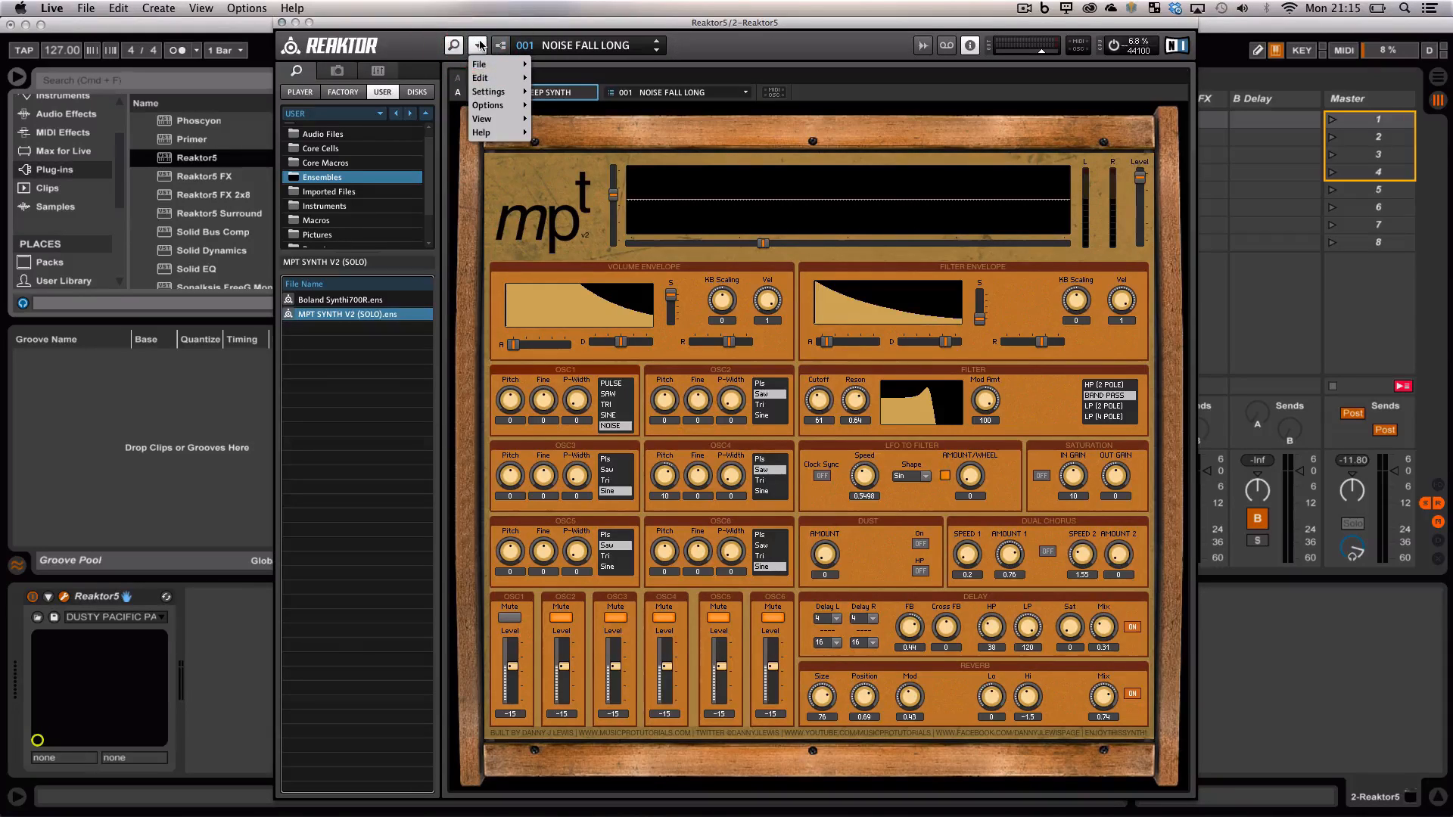
pyautogui.moveTo(484, 65)
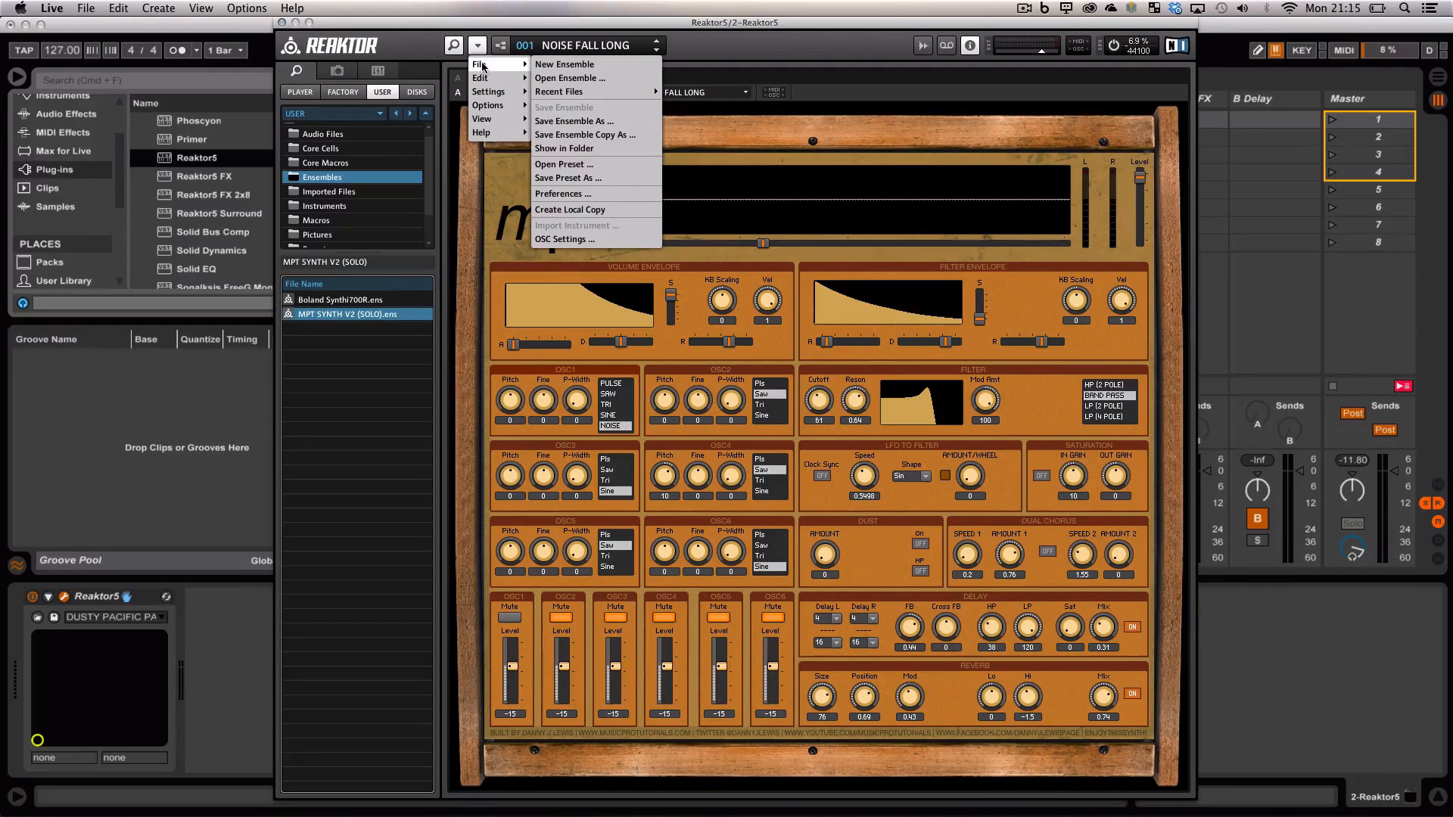
pyautogui.click(586, 194)
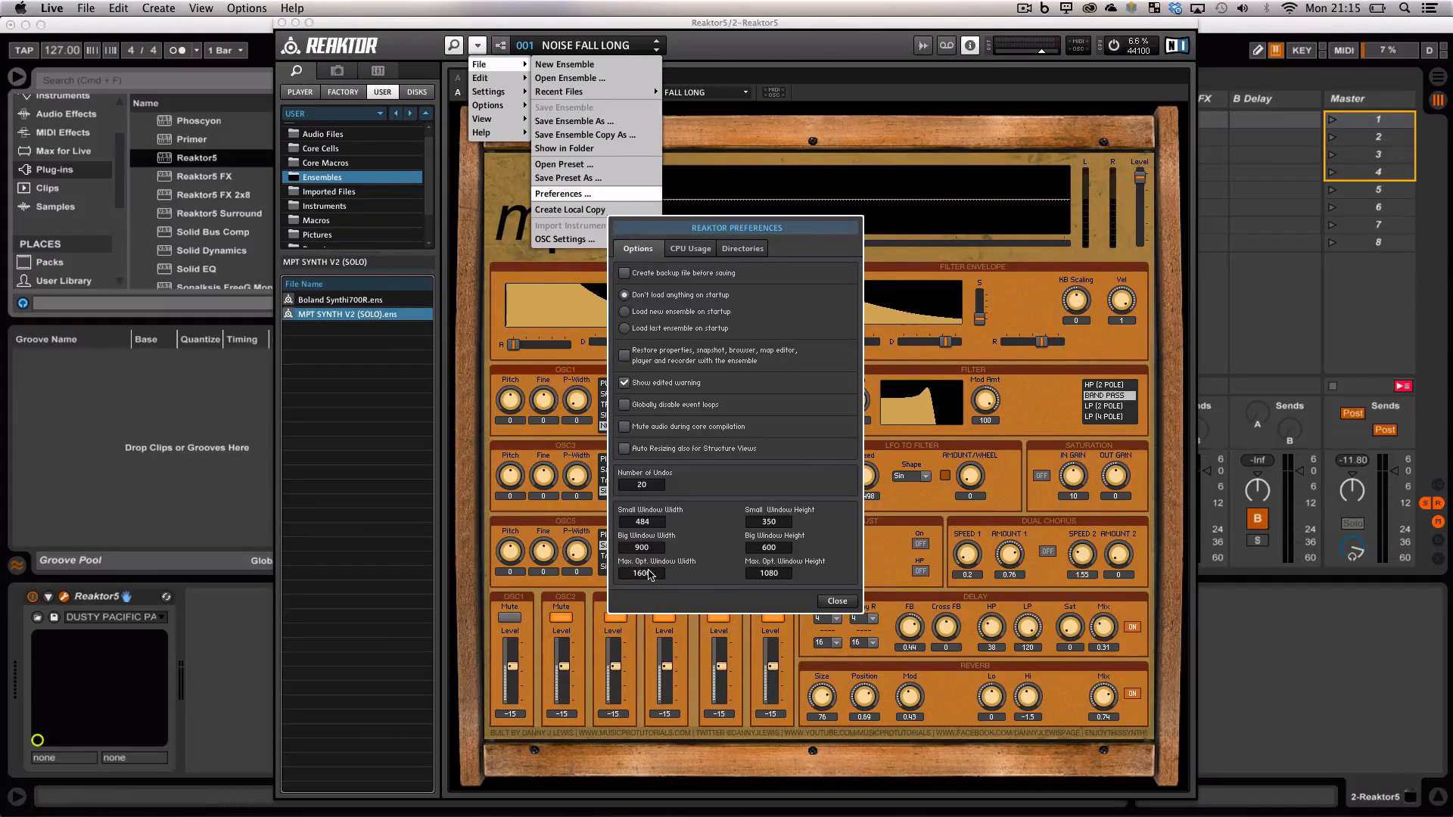
pyautogui.click(837, 601)
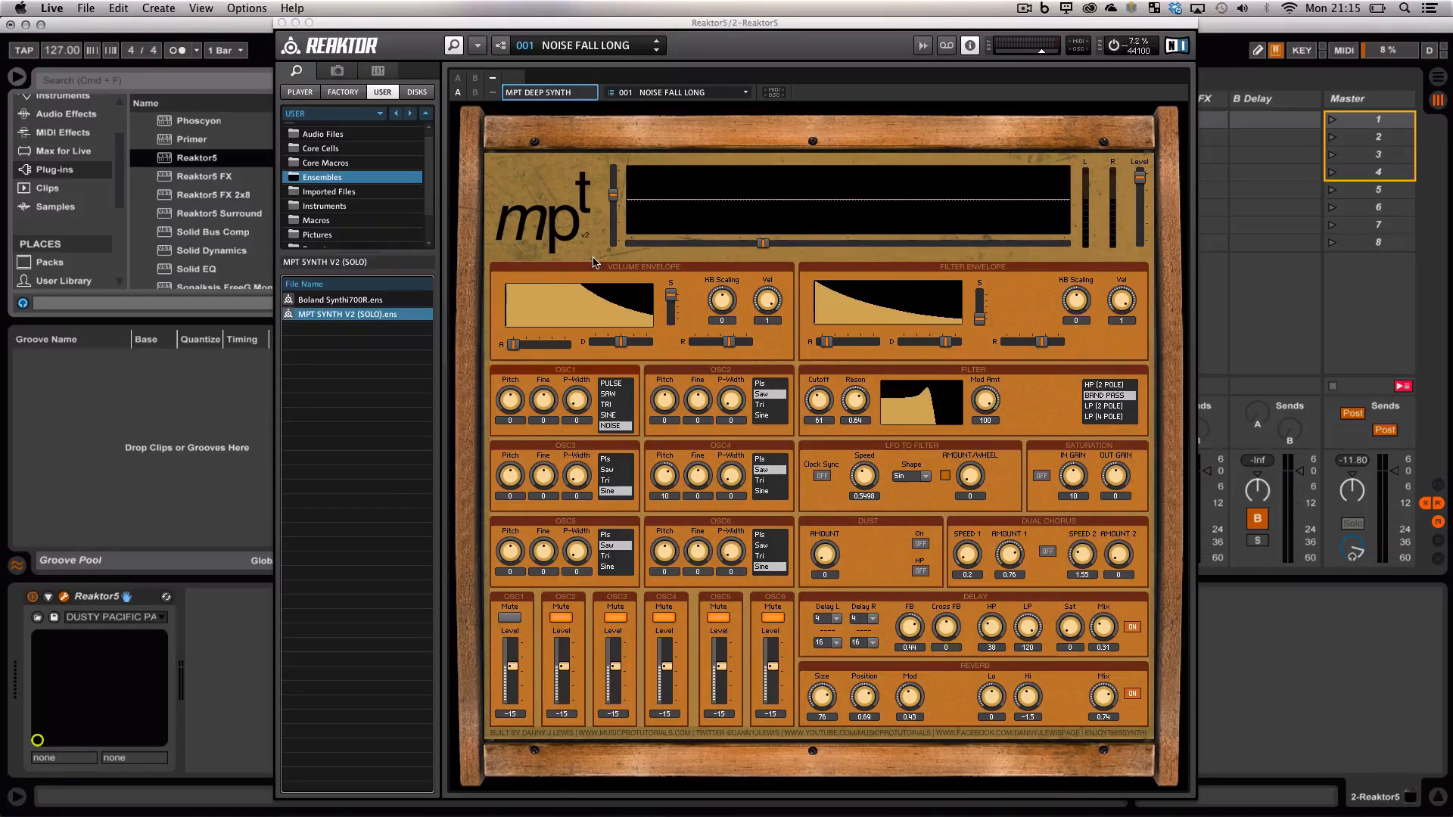
# Step: Hide the Reaktor browser and move the synth window clear of the Live track mixer
pyautogui.click(478, 45)
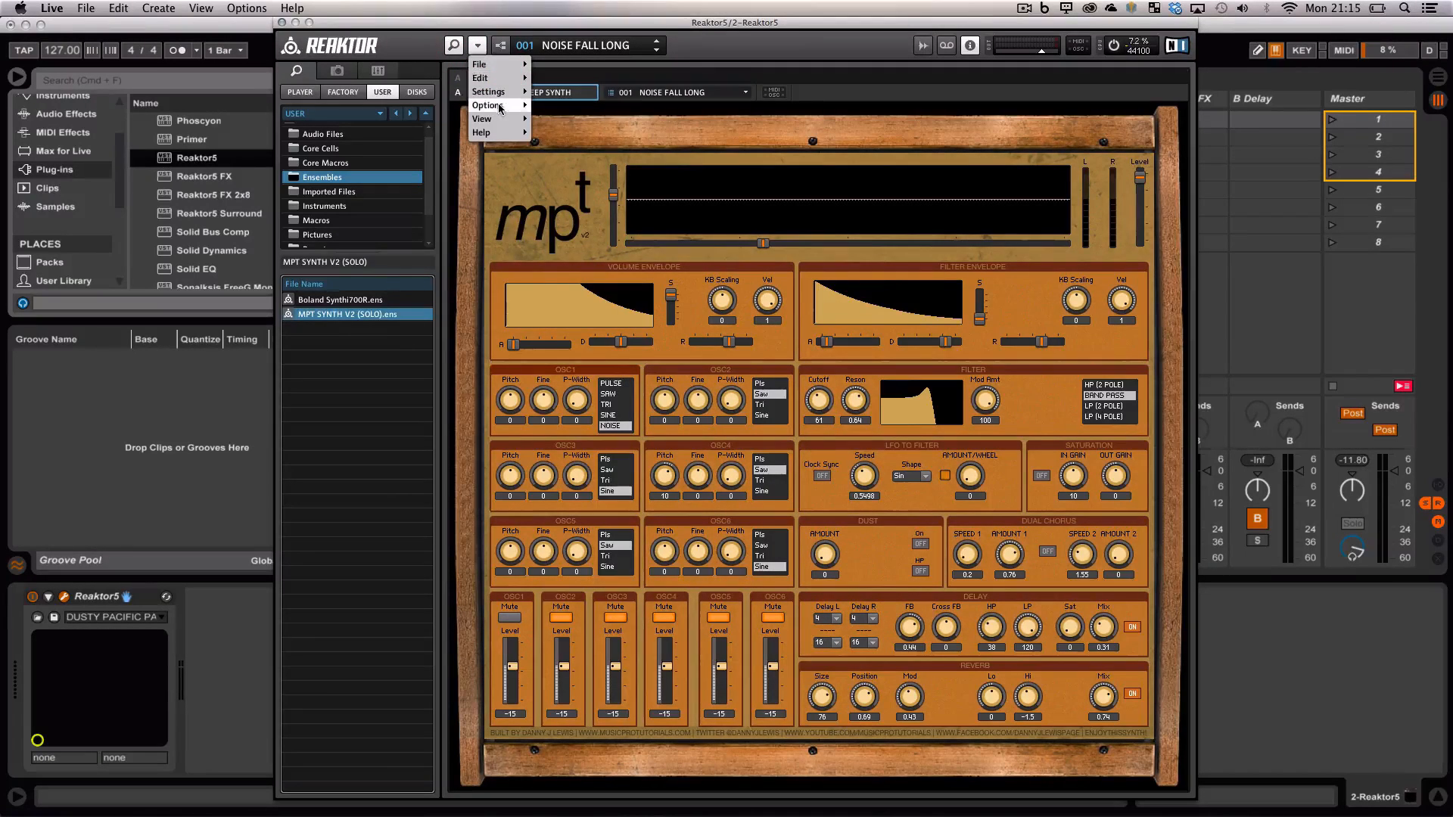
pyautogui.moveTo(500, 122)
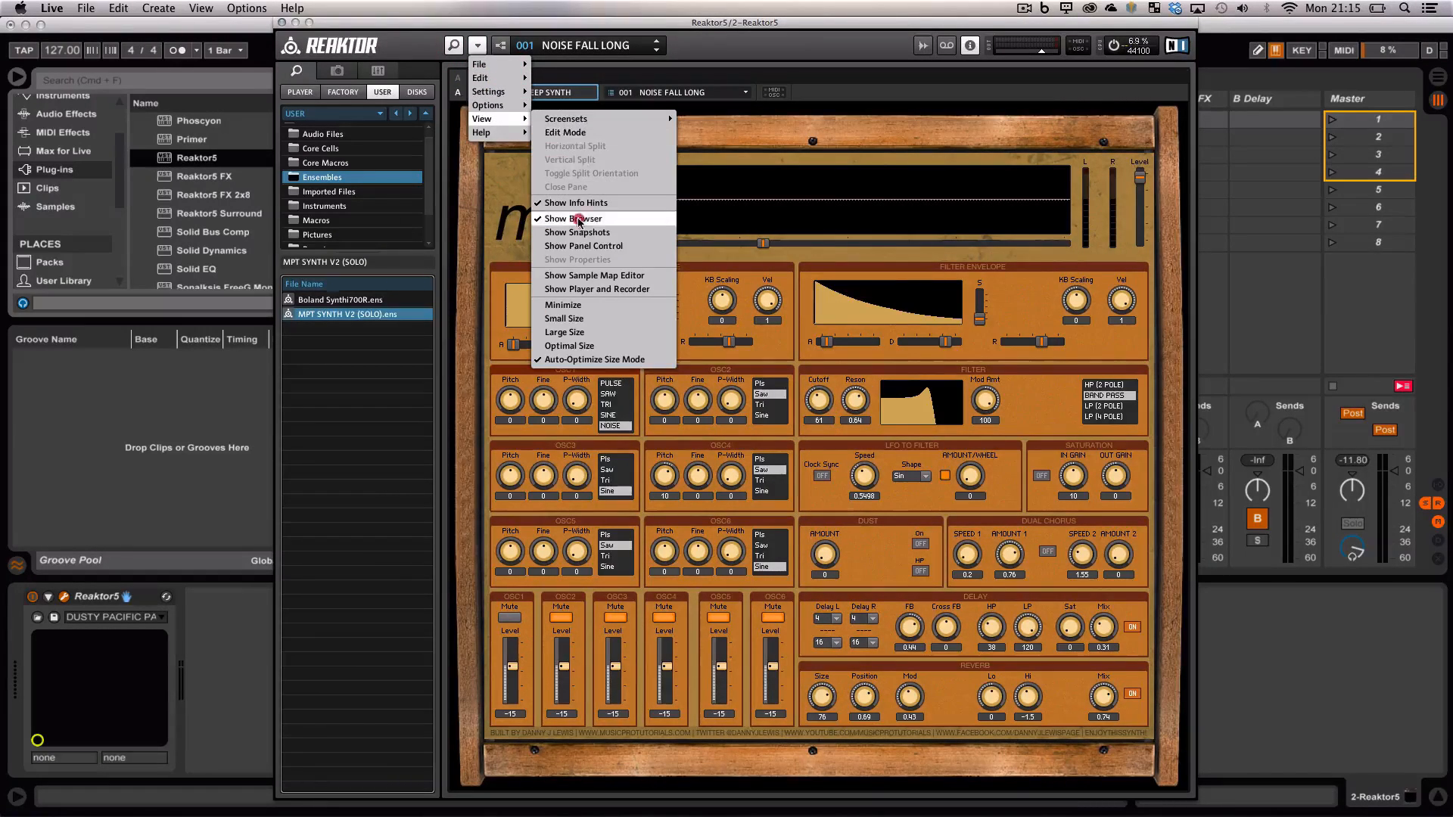
pyautogui.click(579, 221)
pyautogui.moveTo(598, 25); pyautogui.dragTo(936, 34)
# Step: Load the Dusty Pacific Pad (Major 7) snapshot from the Major 7 bank and audition it
pyautogui.click(925, 53)
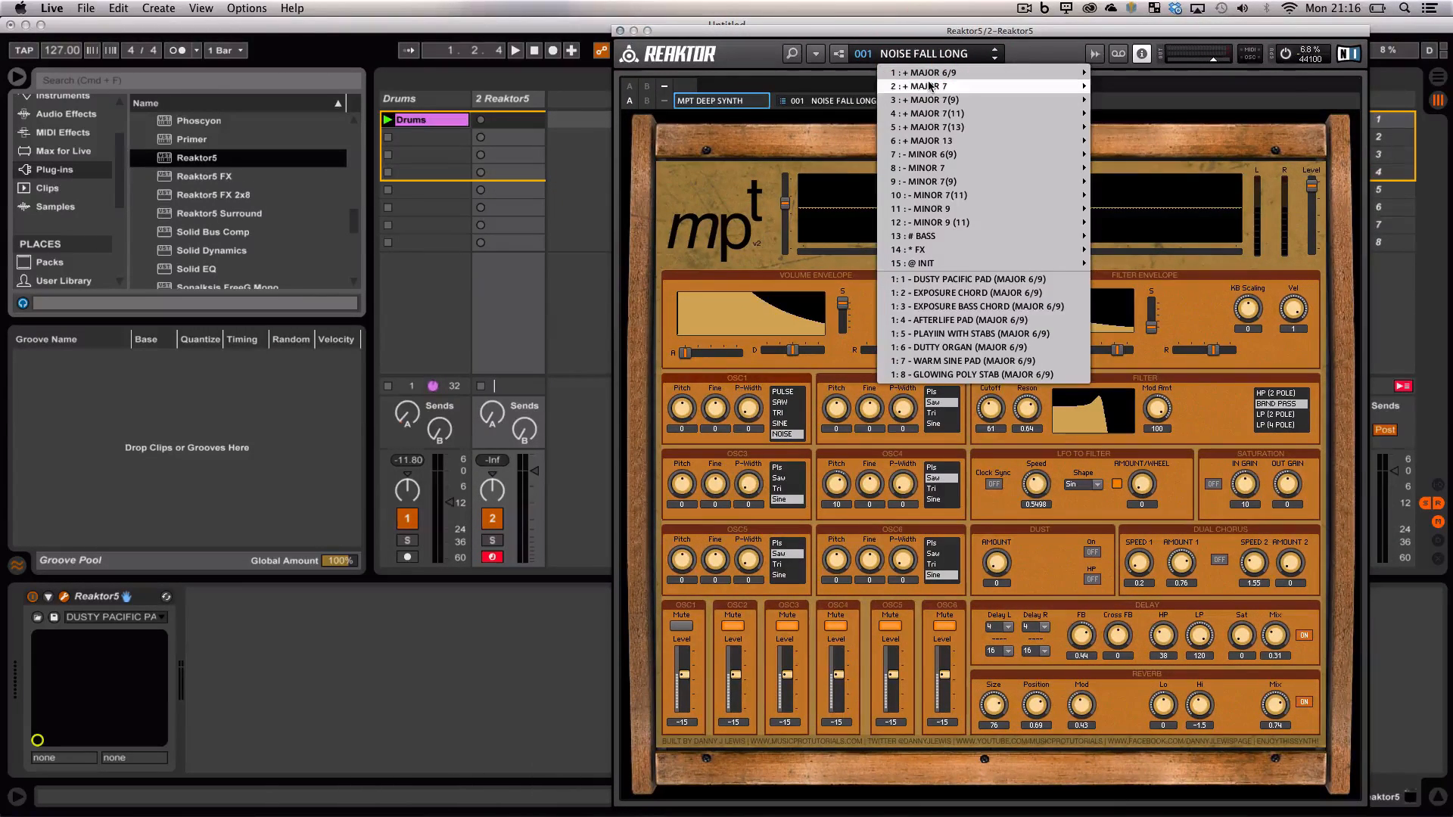
pyautogui.moveTo(931, 87)
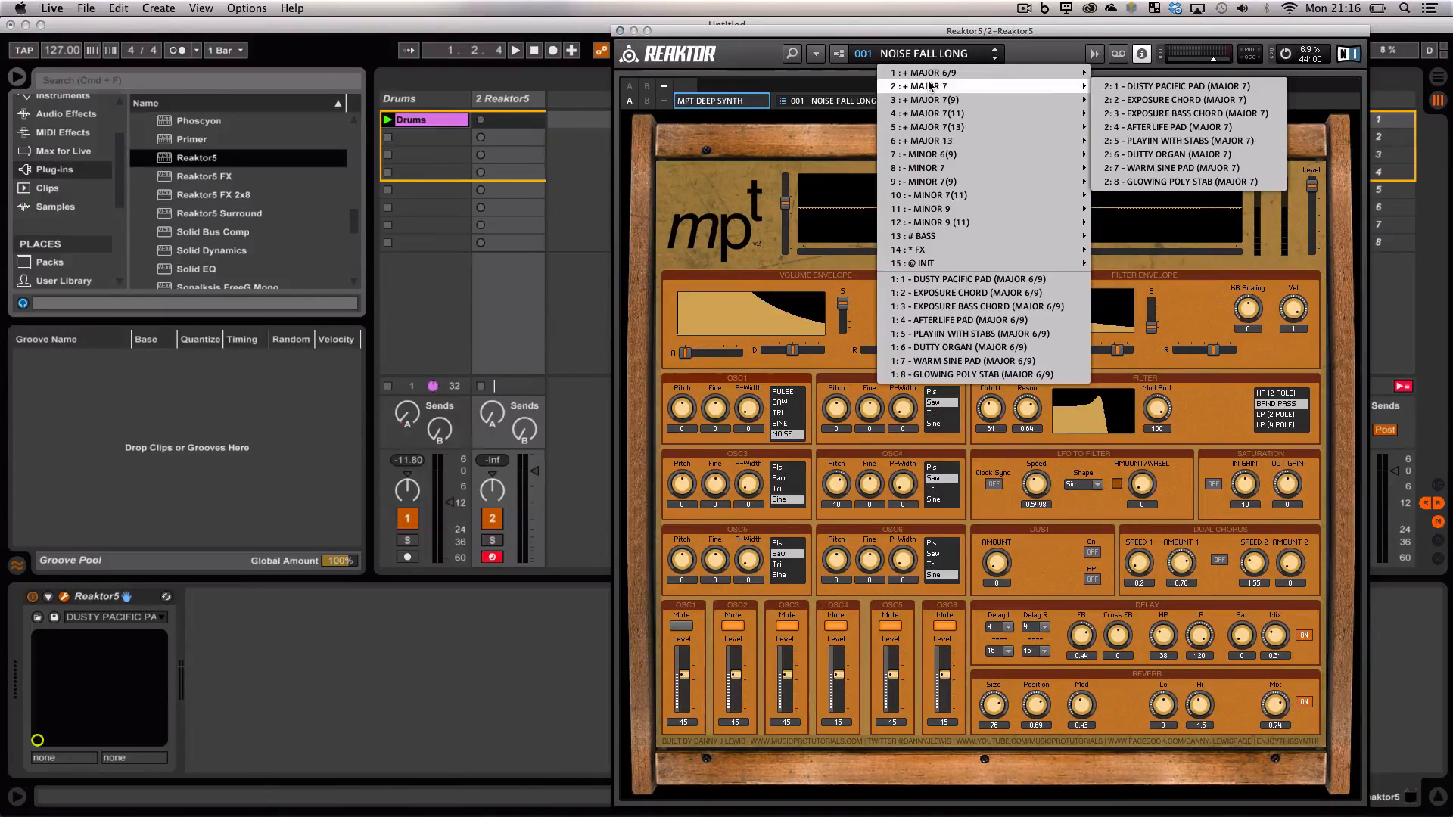
pyautogui.click(1164, 90)
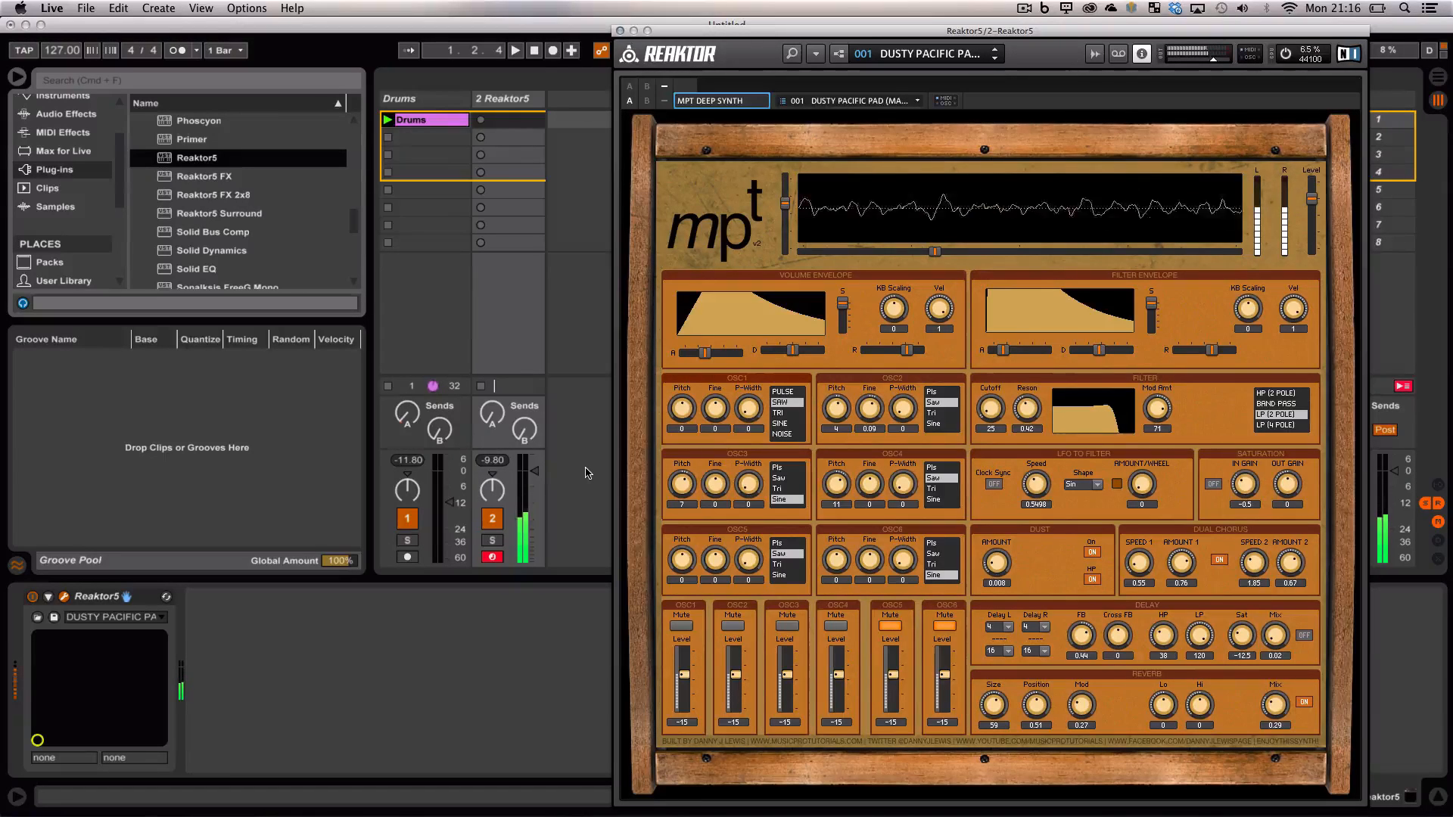
pyautogui.press('c')
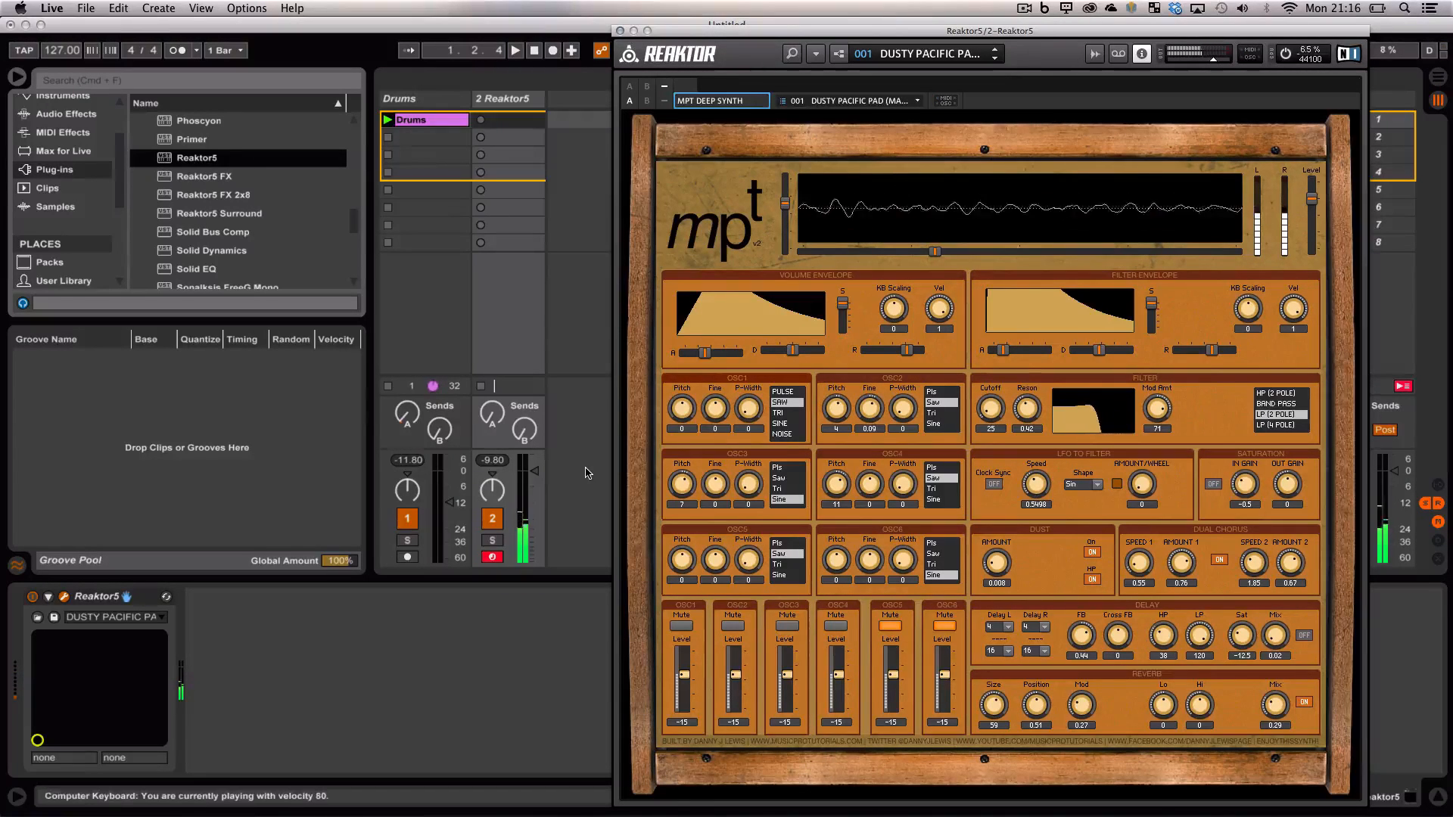
pyautogui.press('c')
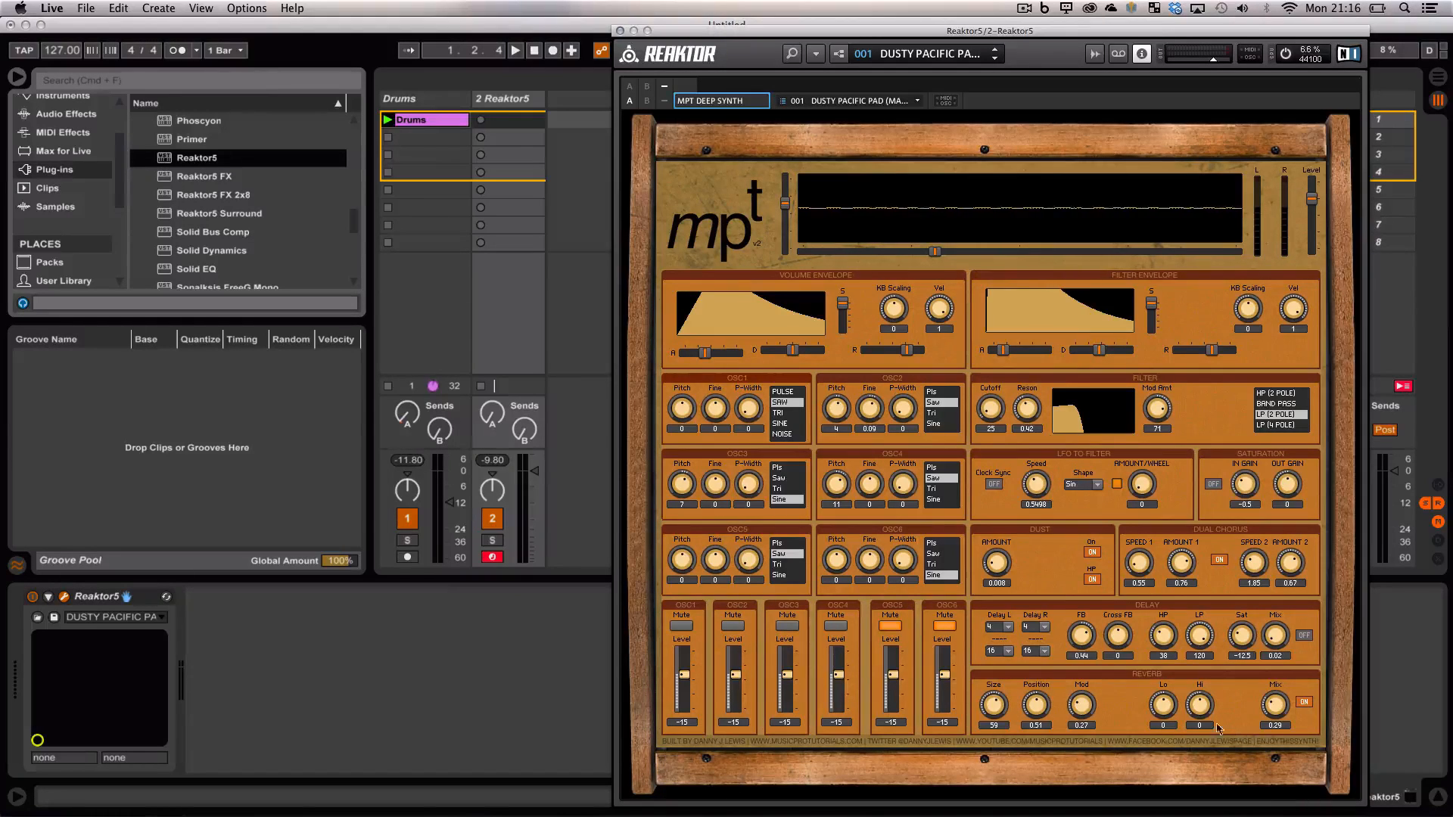
# Step: Close the synth window and play the Drums clip briefly to audition it
pyautogui.click(619, 31)
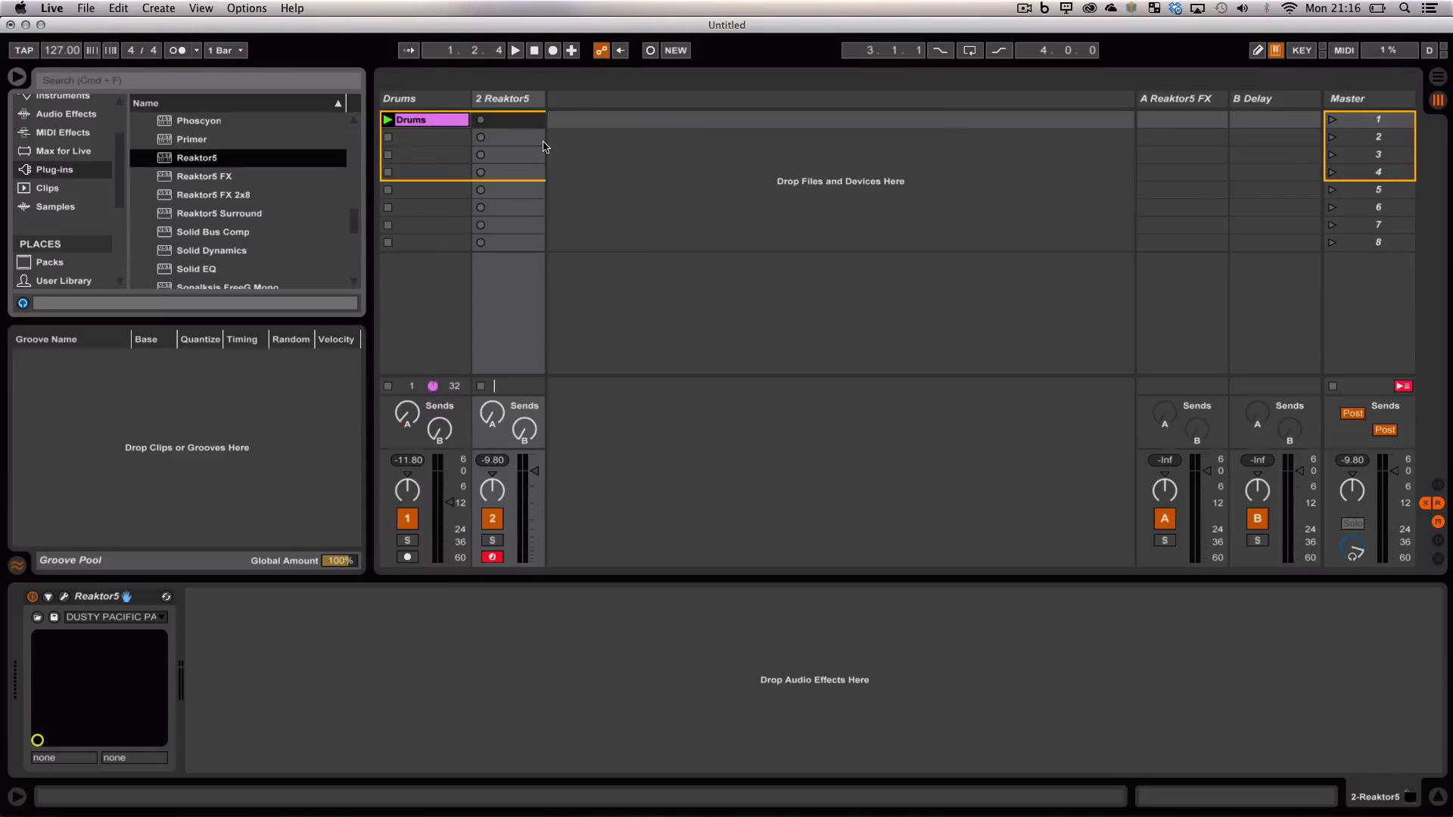
pyautogui.click(503, 99)
pyautogui.click(386, 122)
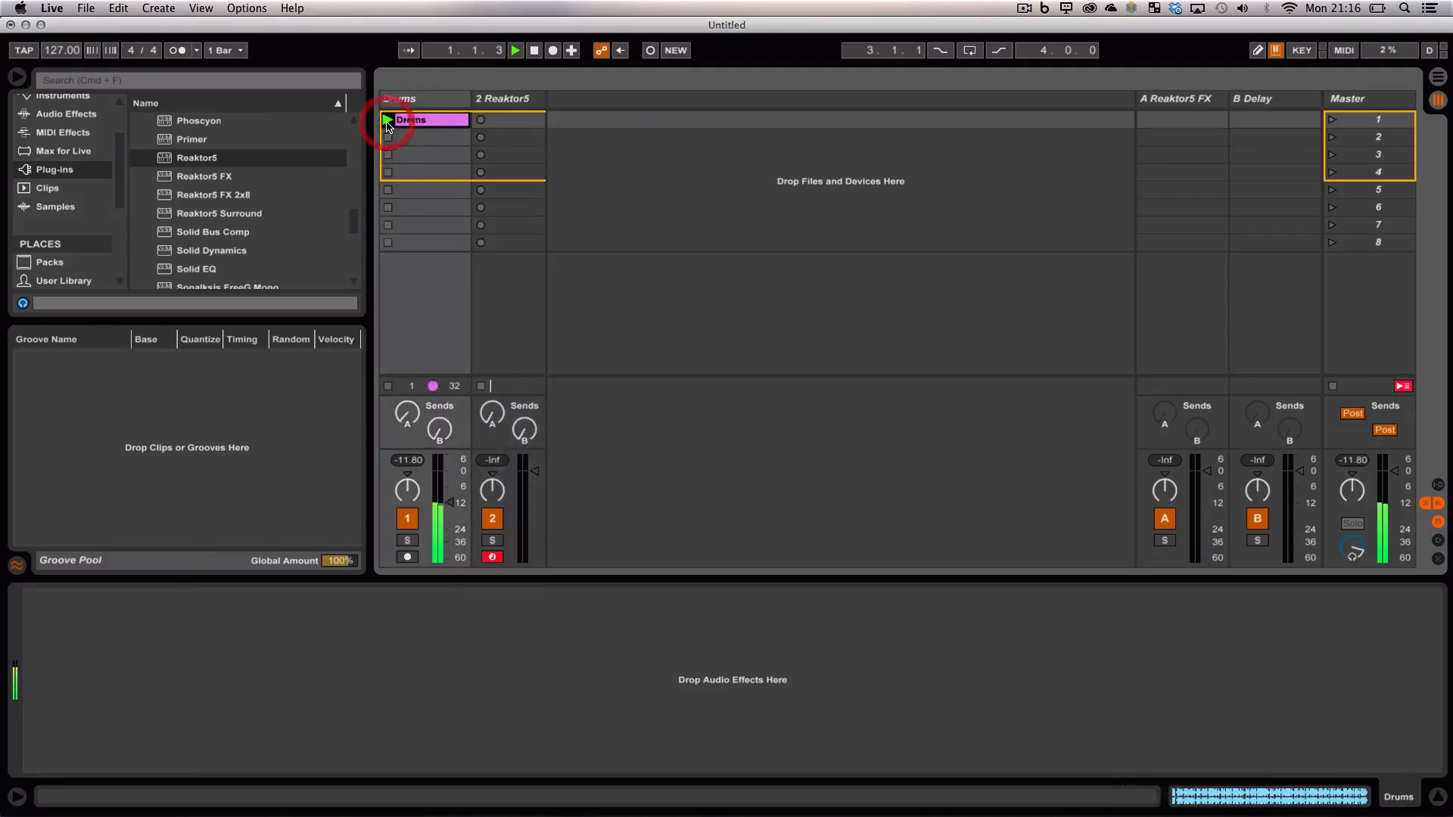
pyautogui.press('space')
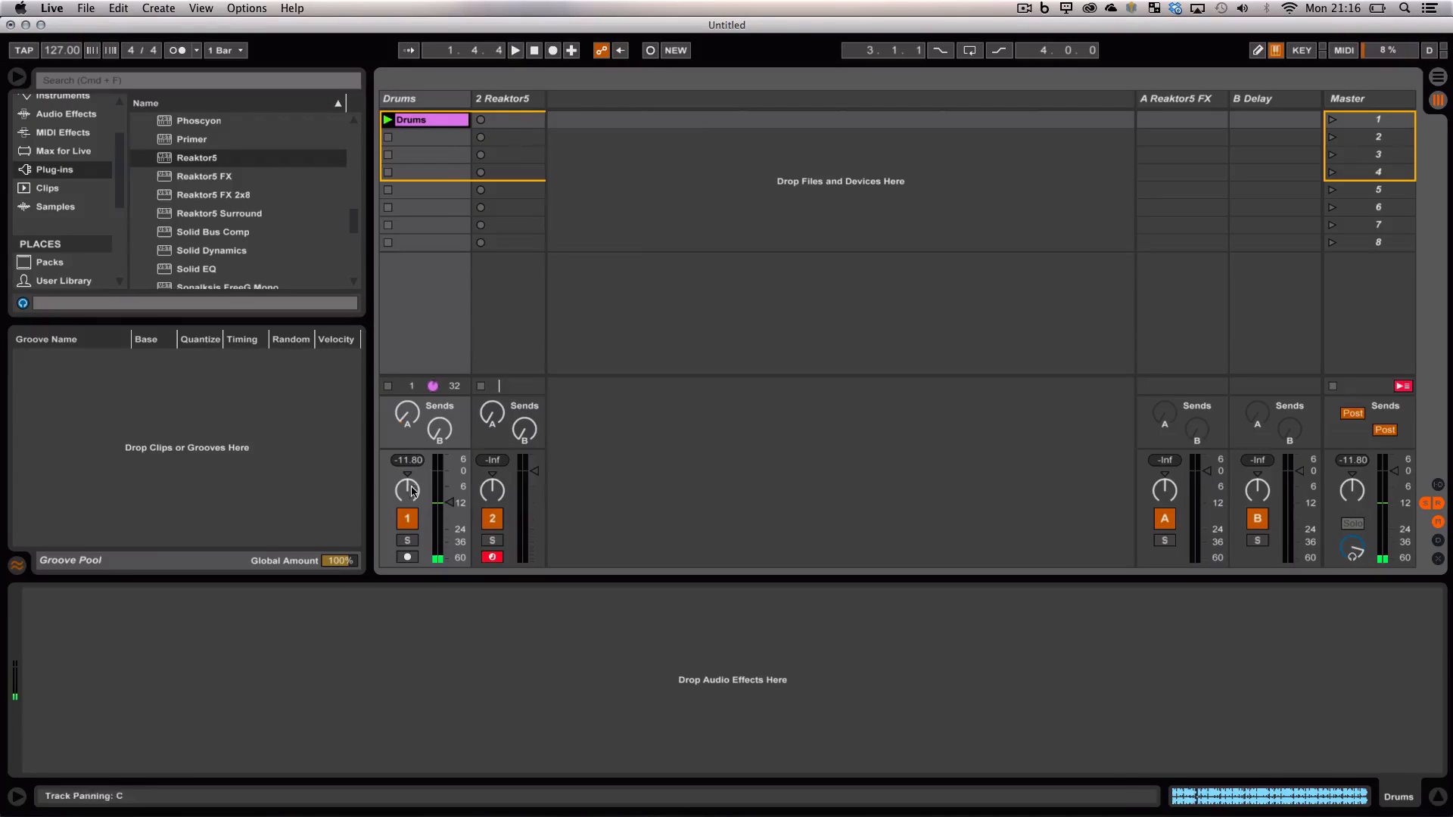
pyautogui.moveTo(410, 414); pyautogui.dragTo(410, 424)
# Step: Remove Reaktor5 FX from return A and delete both return tracks
pyautogui.click(1166, 99)
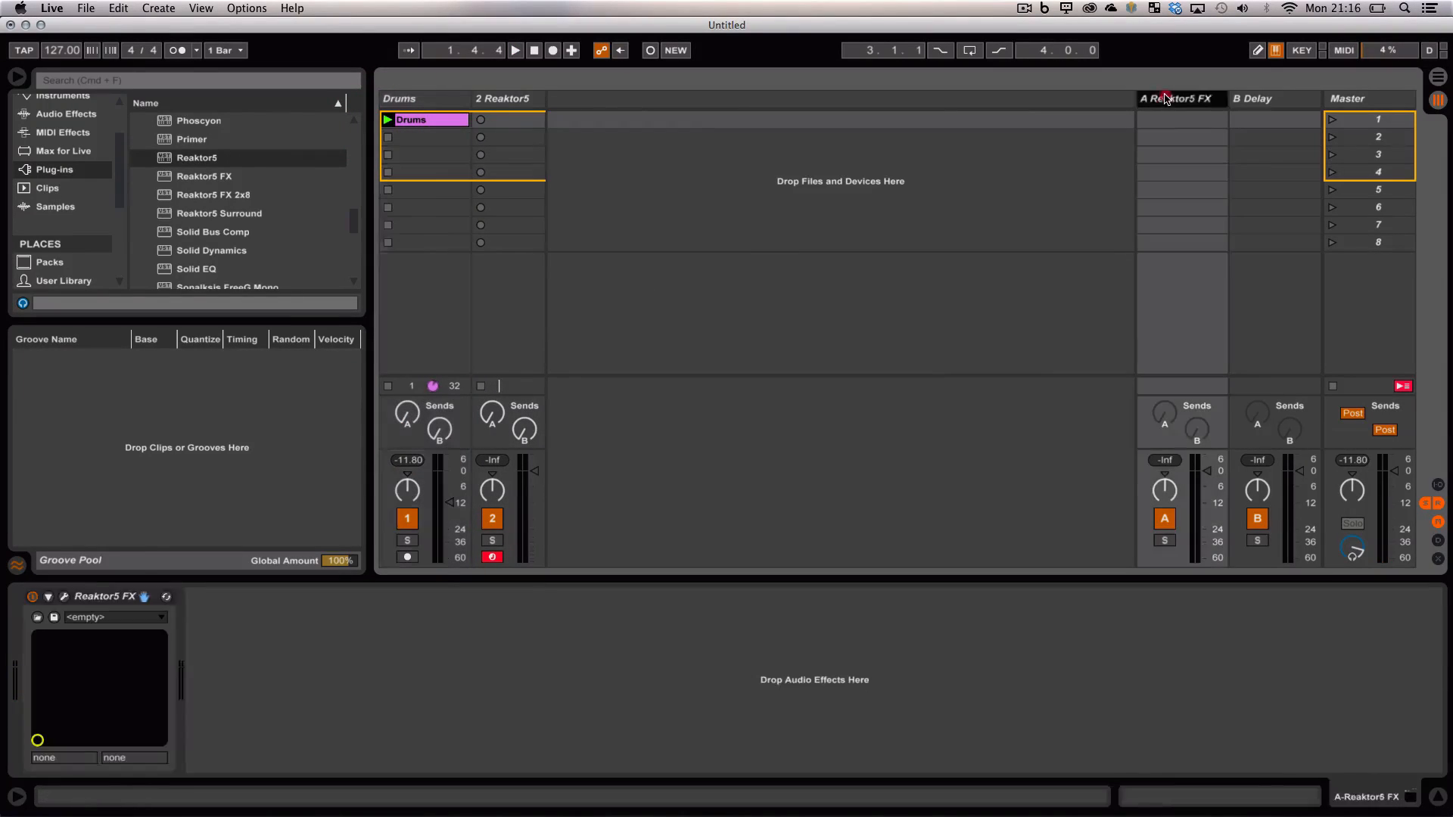
pyautogui.click(89, 603)
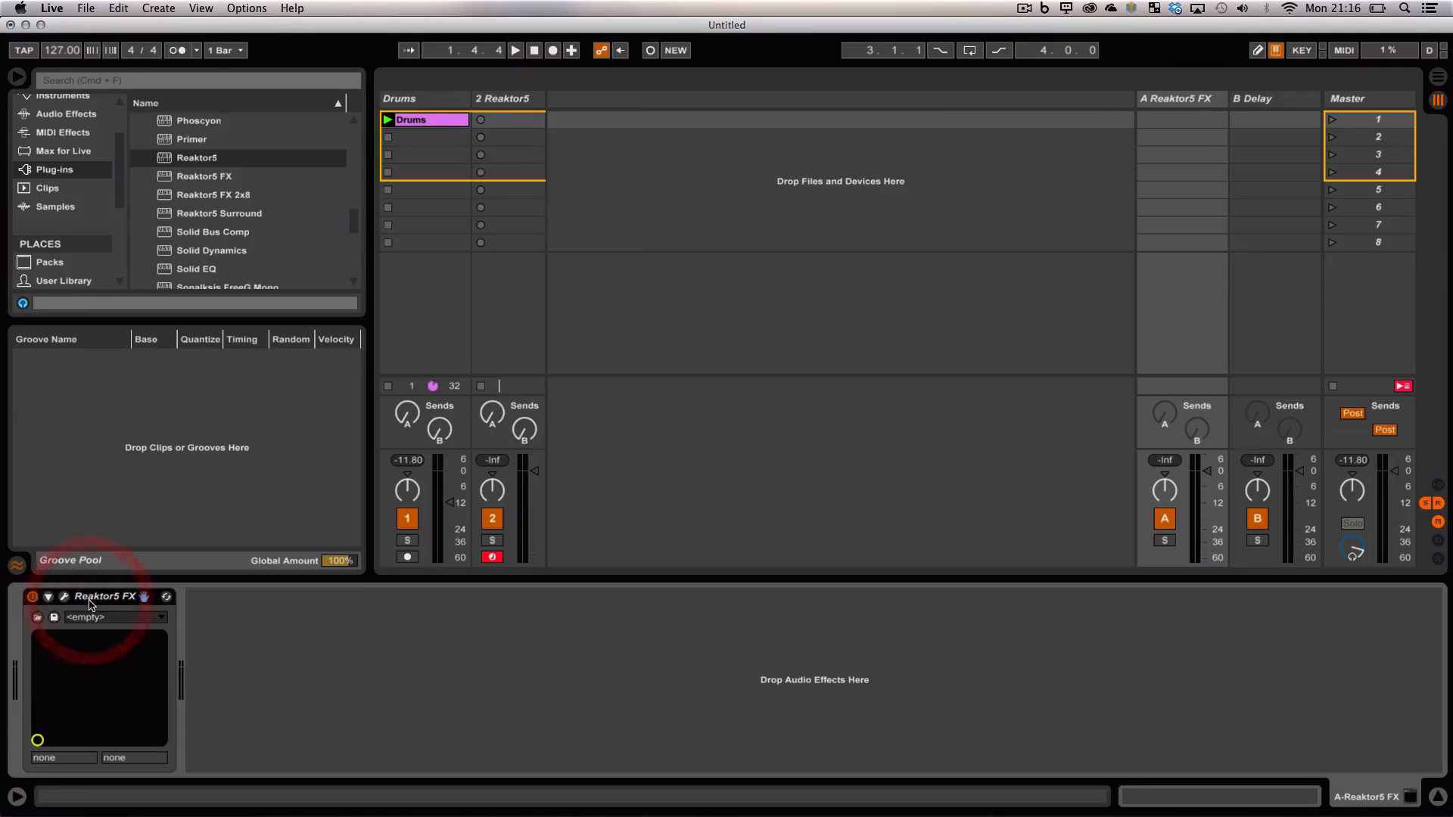
pyautogui.press('Delete')
pyautogui.click(1271, 99)
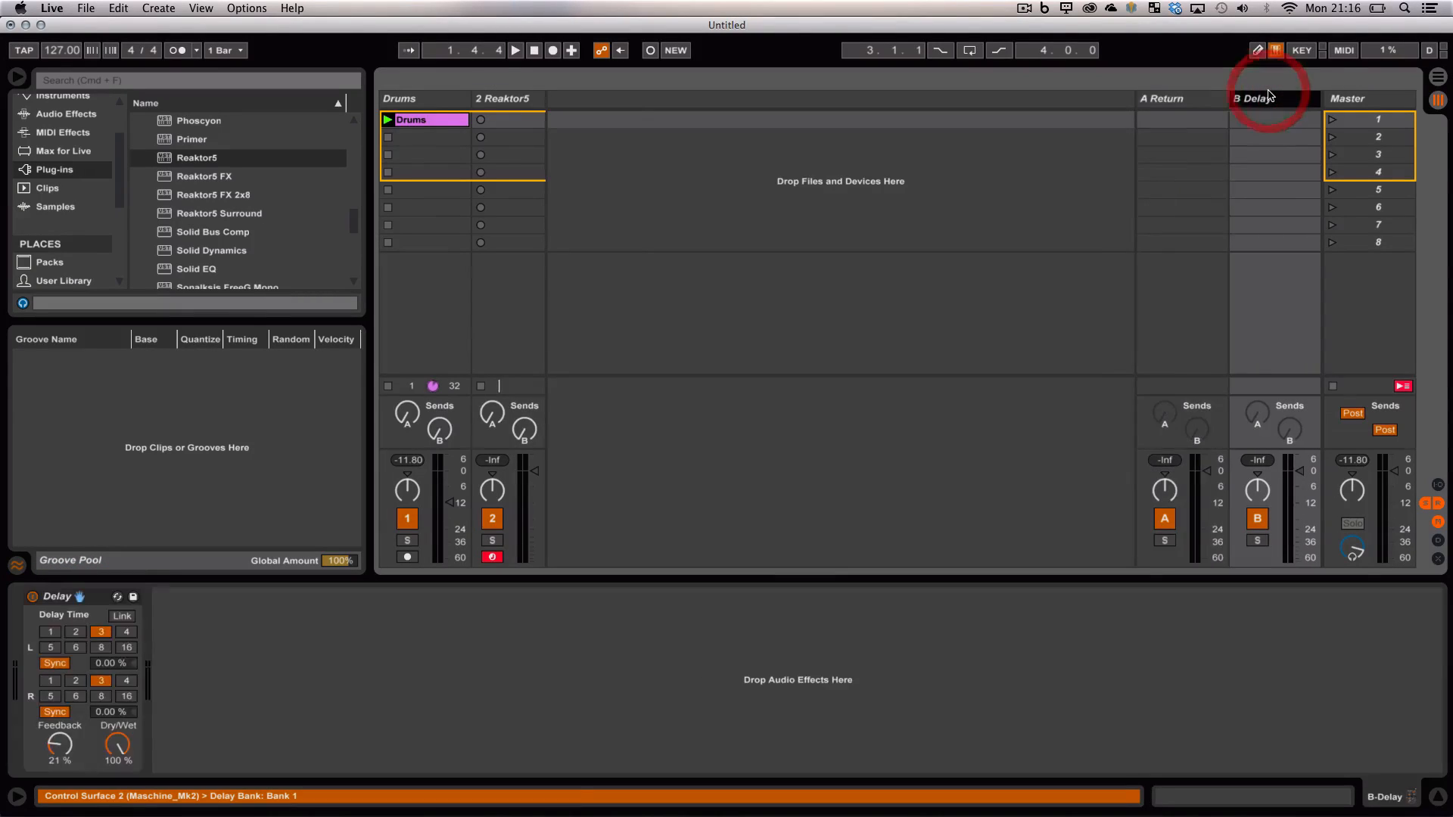
pyautogui.press('Delete')
pyautogui.click(1275, 97)
pyautogui.press('Delete')
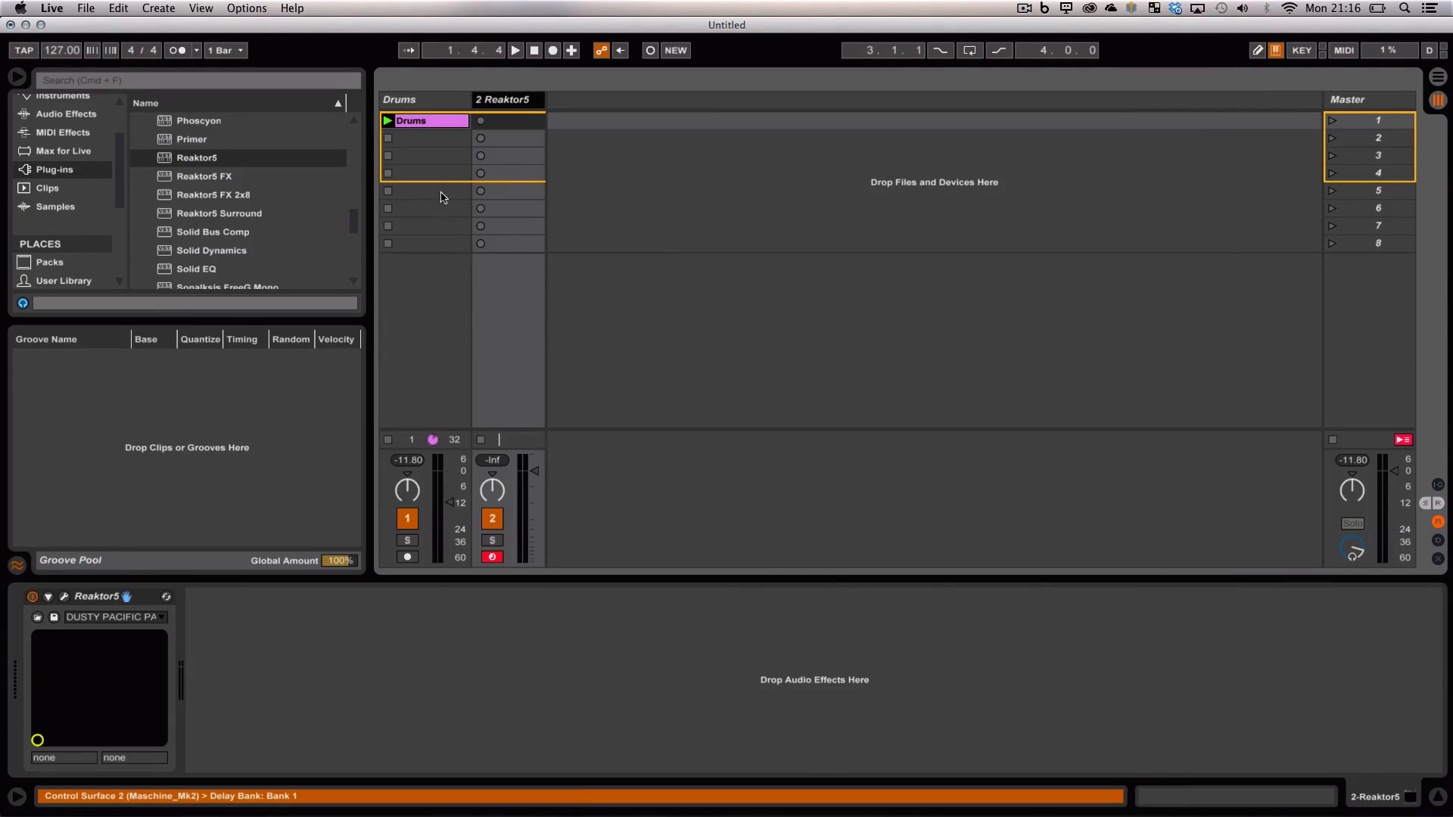
# Step: Insert a new return track
pyautogui.click(201, 9)
pyautogui.moveTo(166, 6)
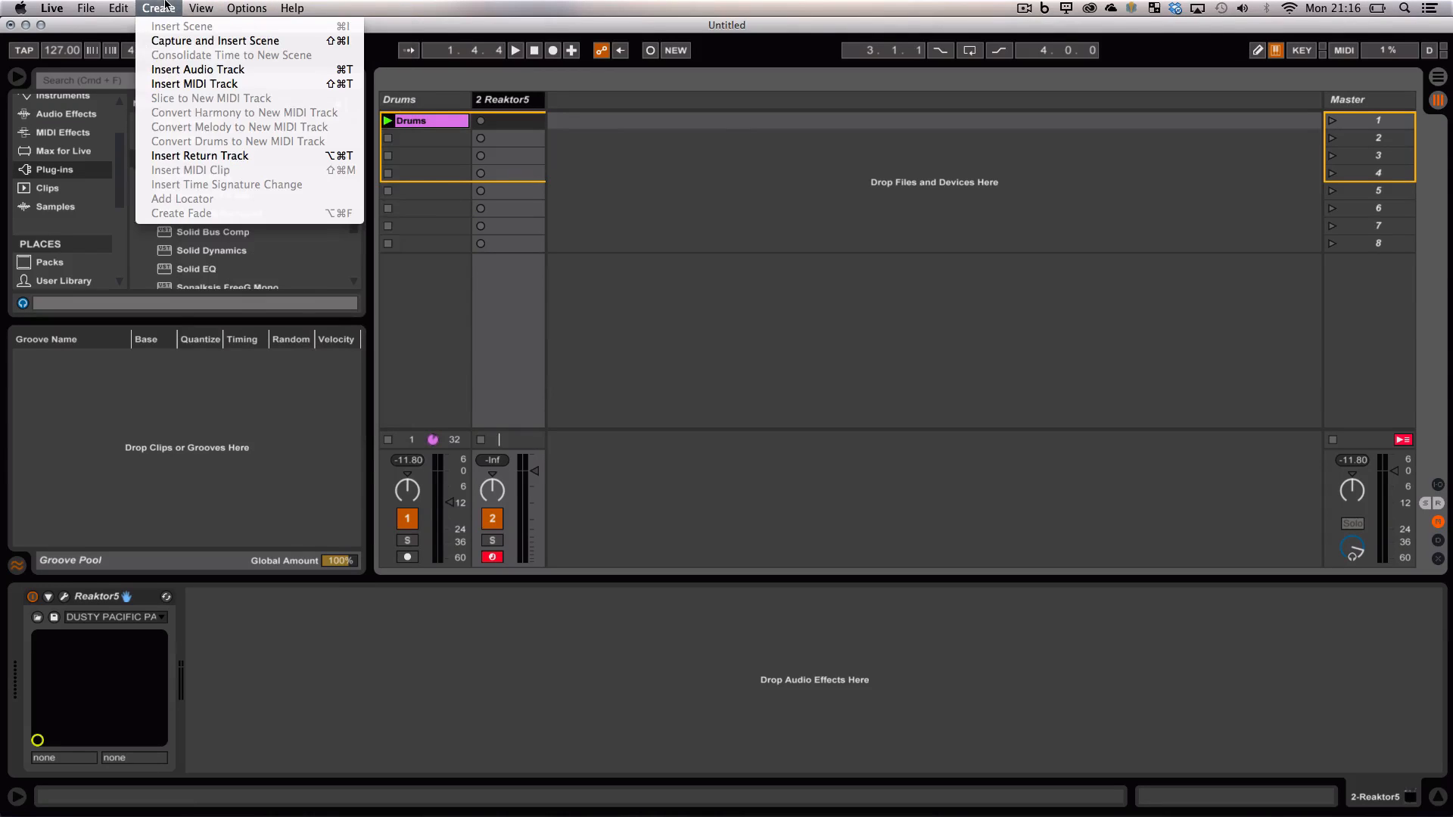
pyautogui.click(198, 155)
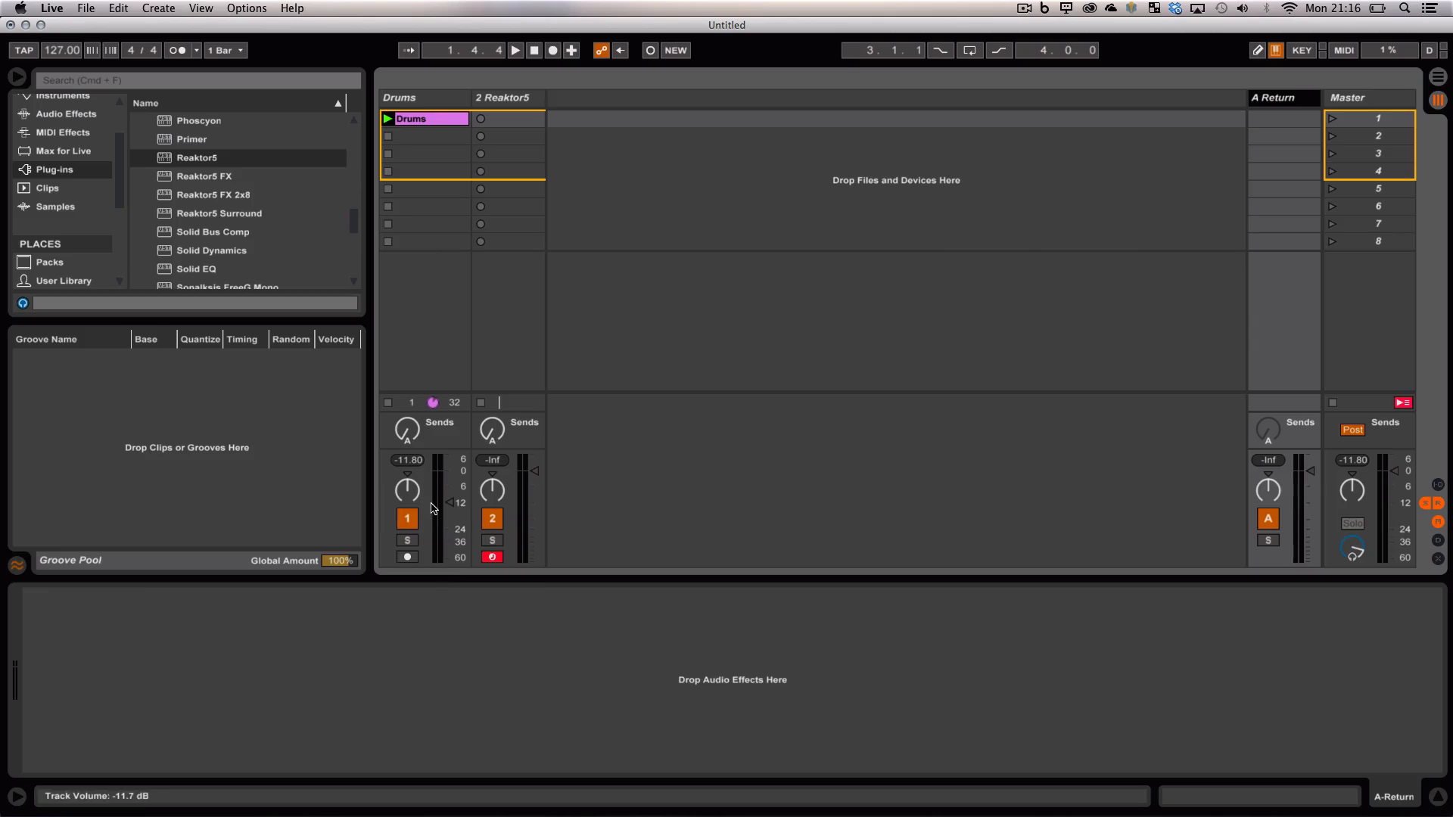
# Step: Test the Drums track's send to return A at about -14 dB during playback, and turn it back down
pyautogui.click(408, 432)
pyautogui.moveTo(407, 432); pyautogui.dragTo(407, 445)
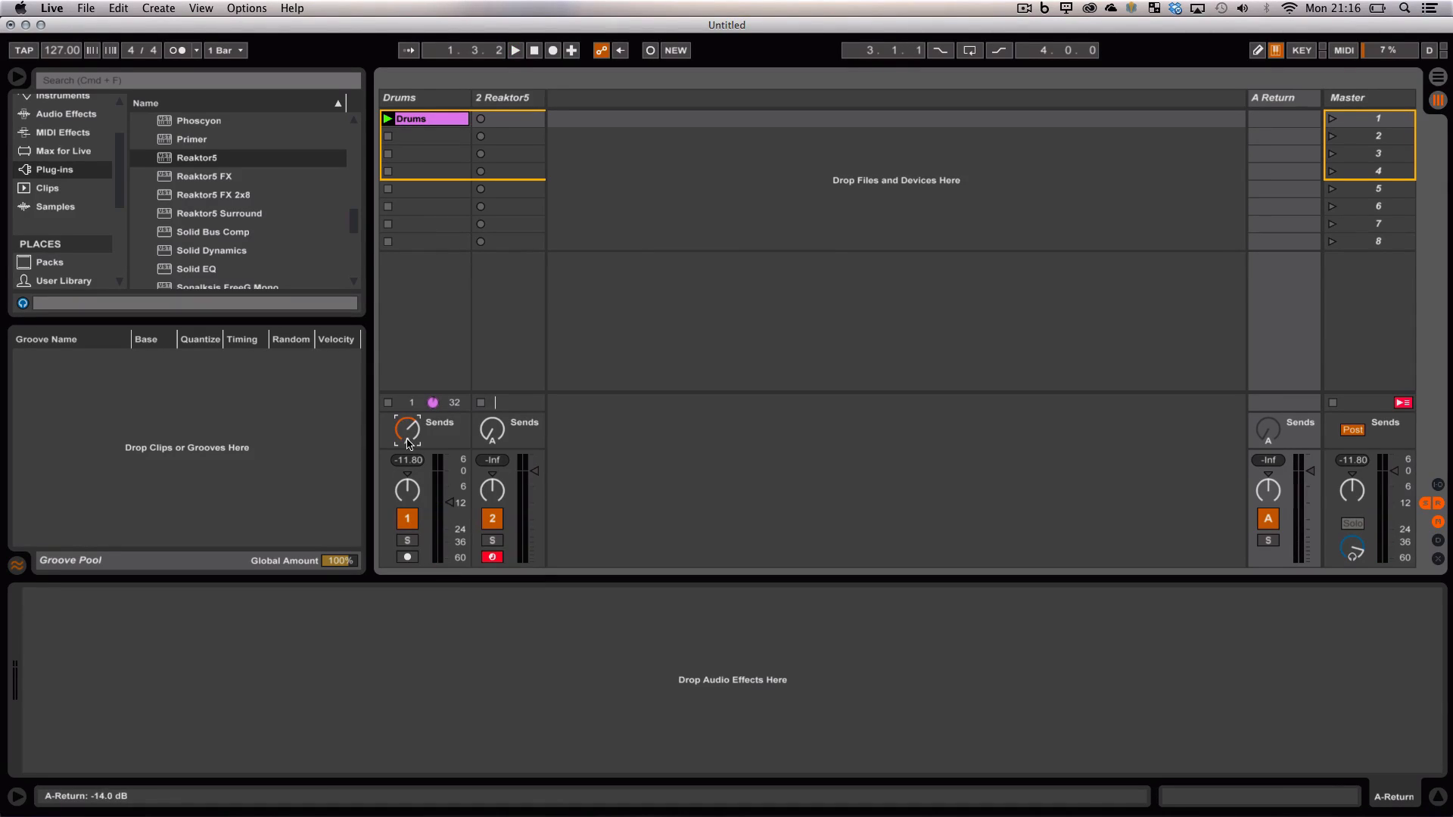
pyautogui.press('space')
pyautogui.moveTo(407, 431)
pyautogui.mouseDown()
pyautogui.moveTo(407, 454)
pyautogui.moveTo(411, 437)
pyautogui.mouseUp()
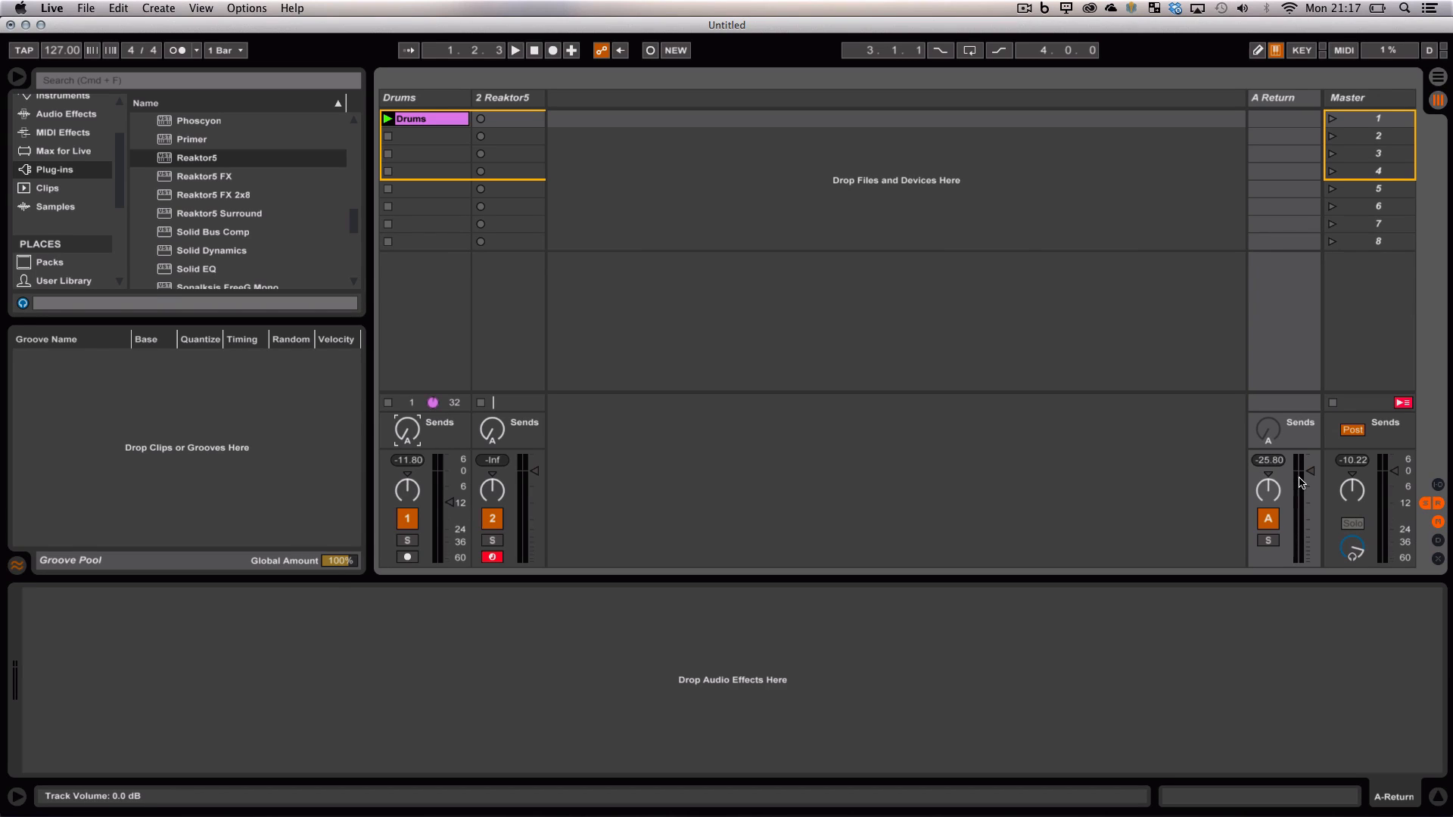
# Step: Load the Reaktor5 FX plug-in onto the new return track
pyautogui.click(1286, 97)
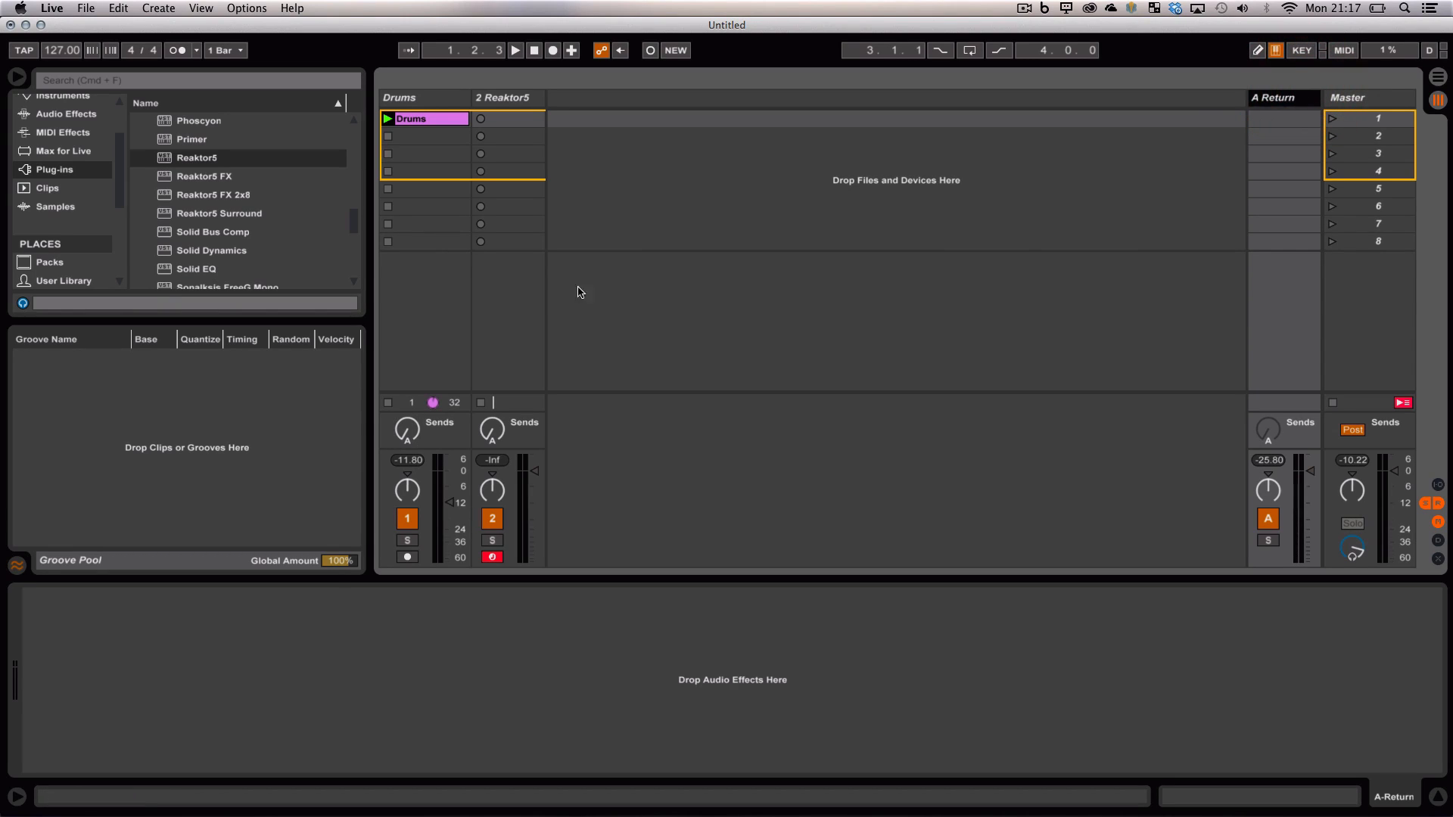
pyautogui.click(197, 178)
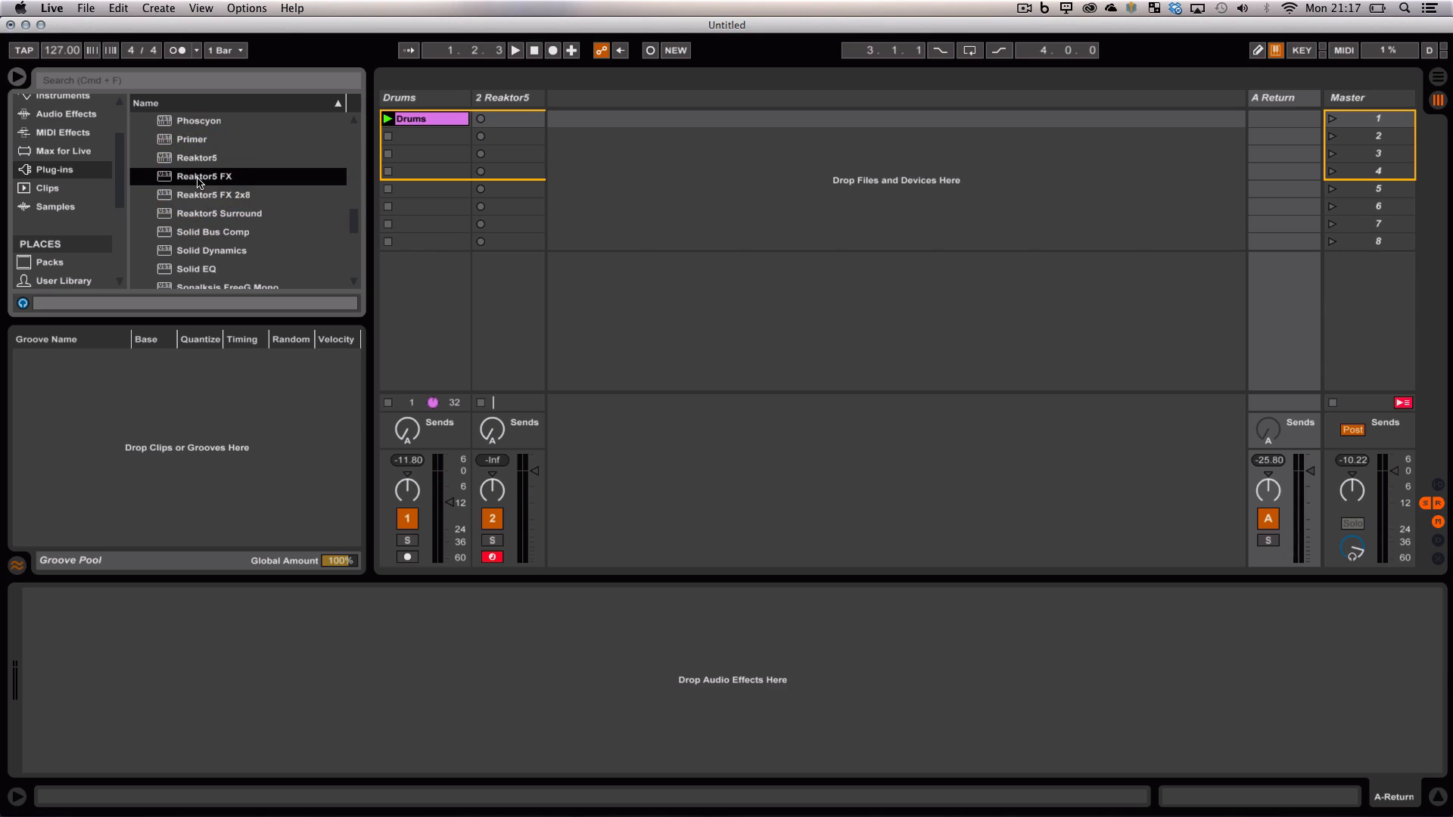
pyautogui.click(197, 178)
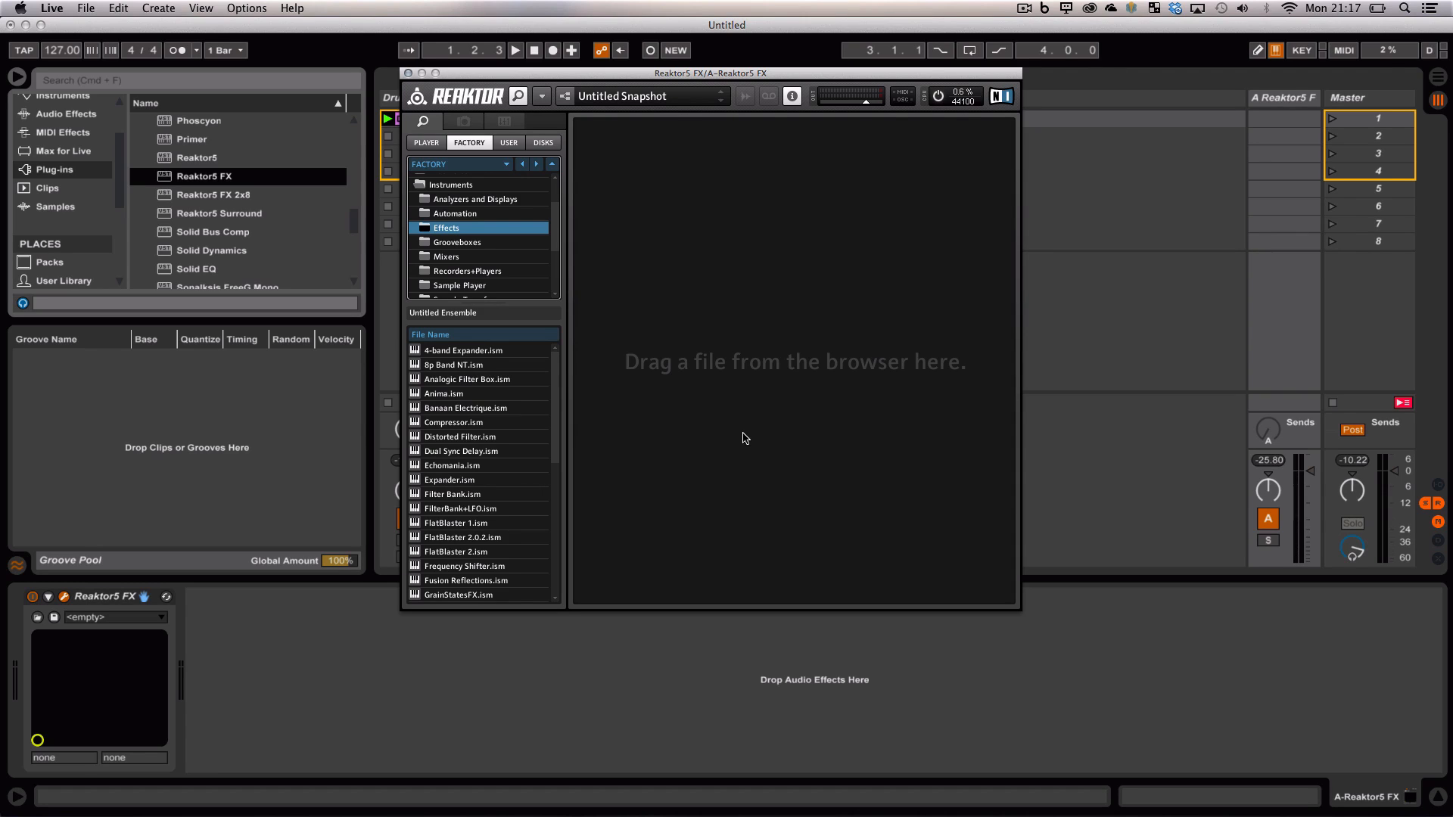
# Step: Create a new empty ensemble in Reaktor5 FX
pyautogui.scroll(3, 557, 198)
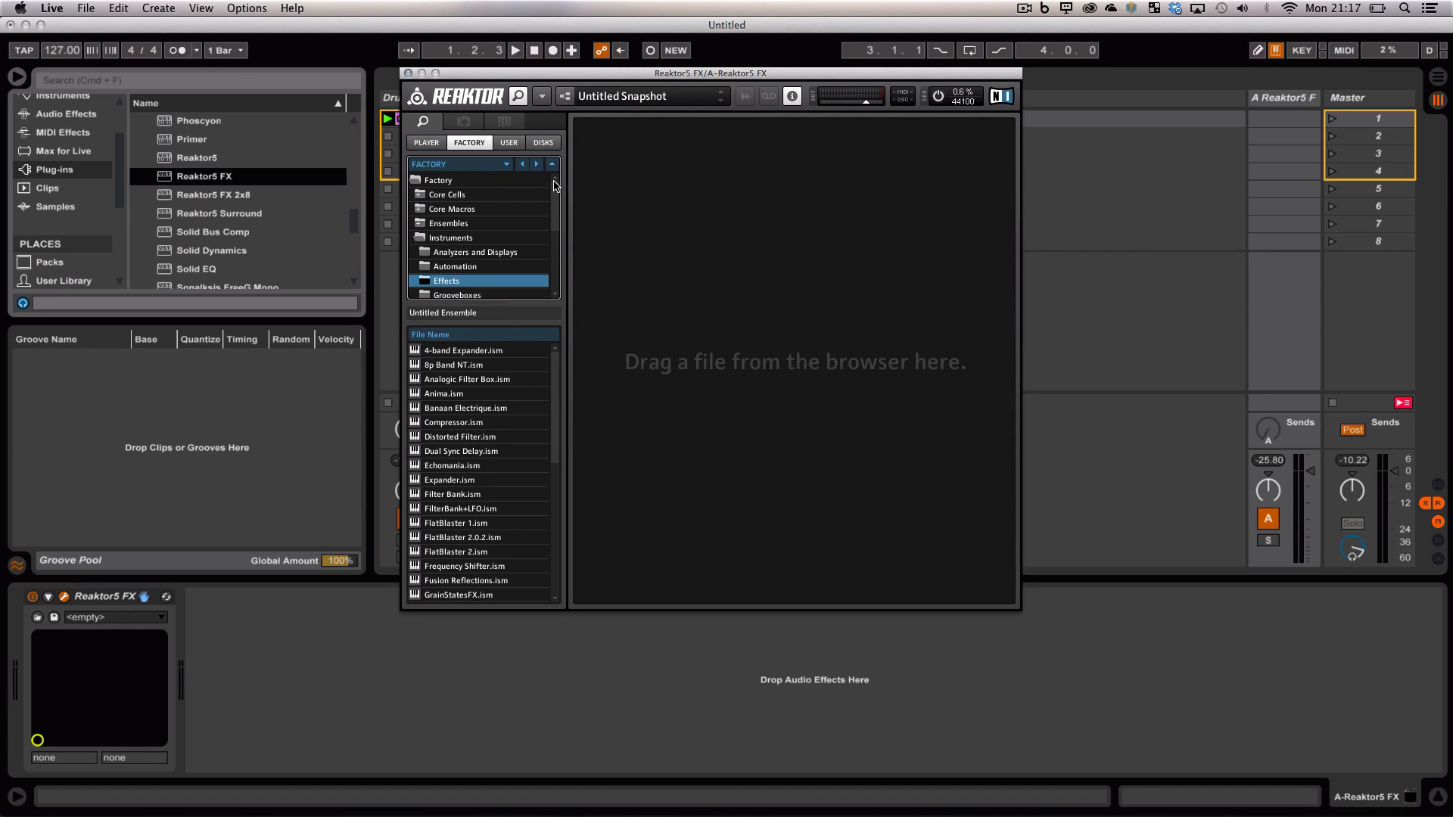
pyautogui.click(542, 96)
pyautogui.moveTo(560, 115)
pyautogui.click(647, 116)
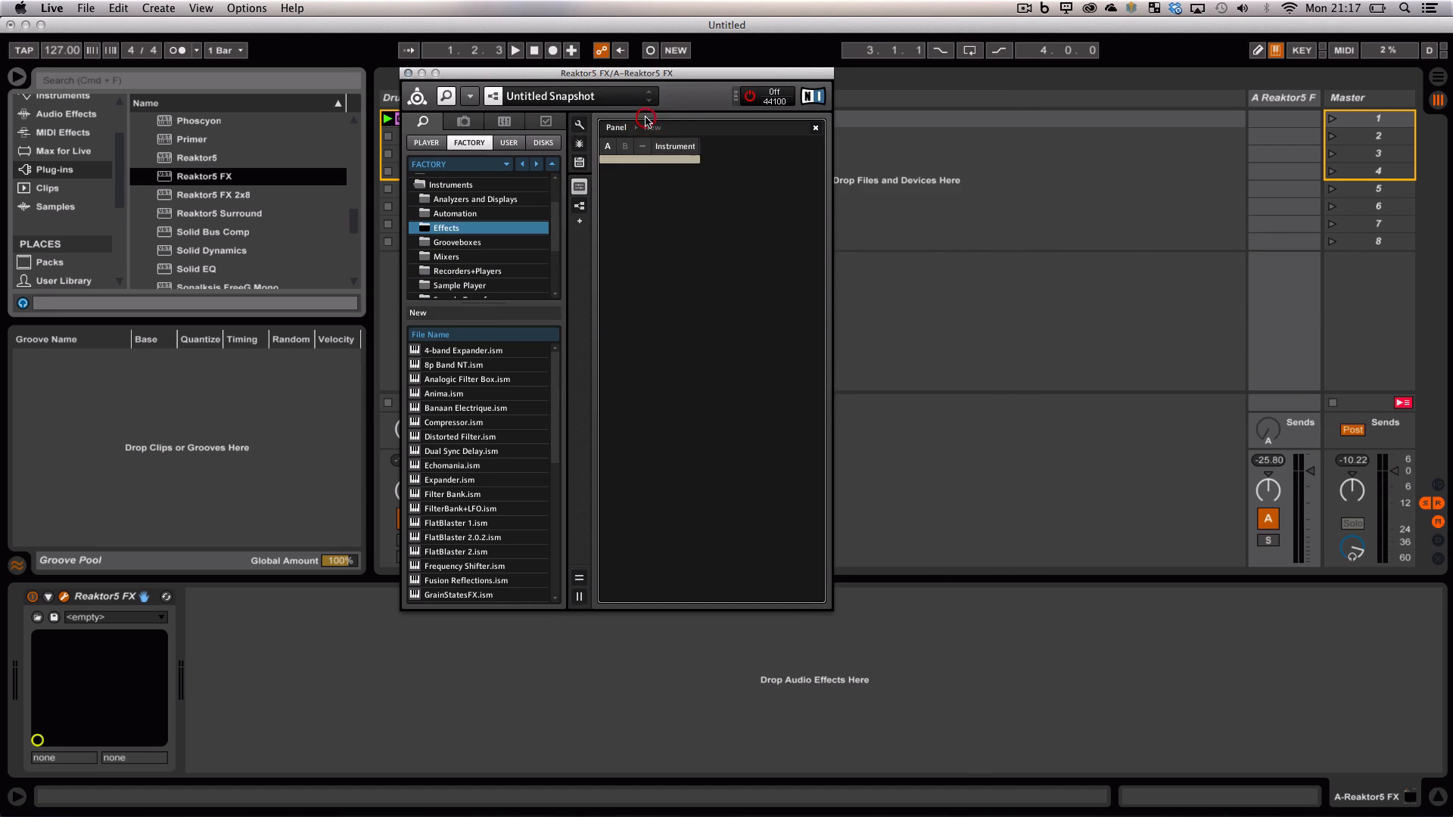
# Step: Split the view to show the ensemble structure below the panel and shift the second input terminal
pyautogui.click(580, 578)
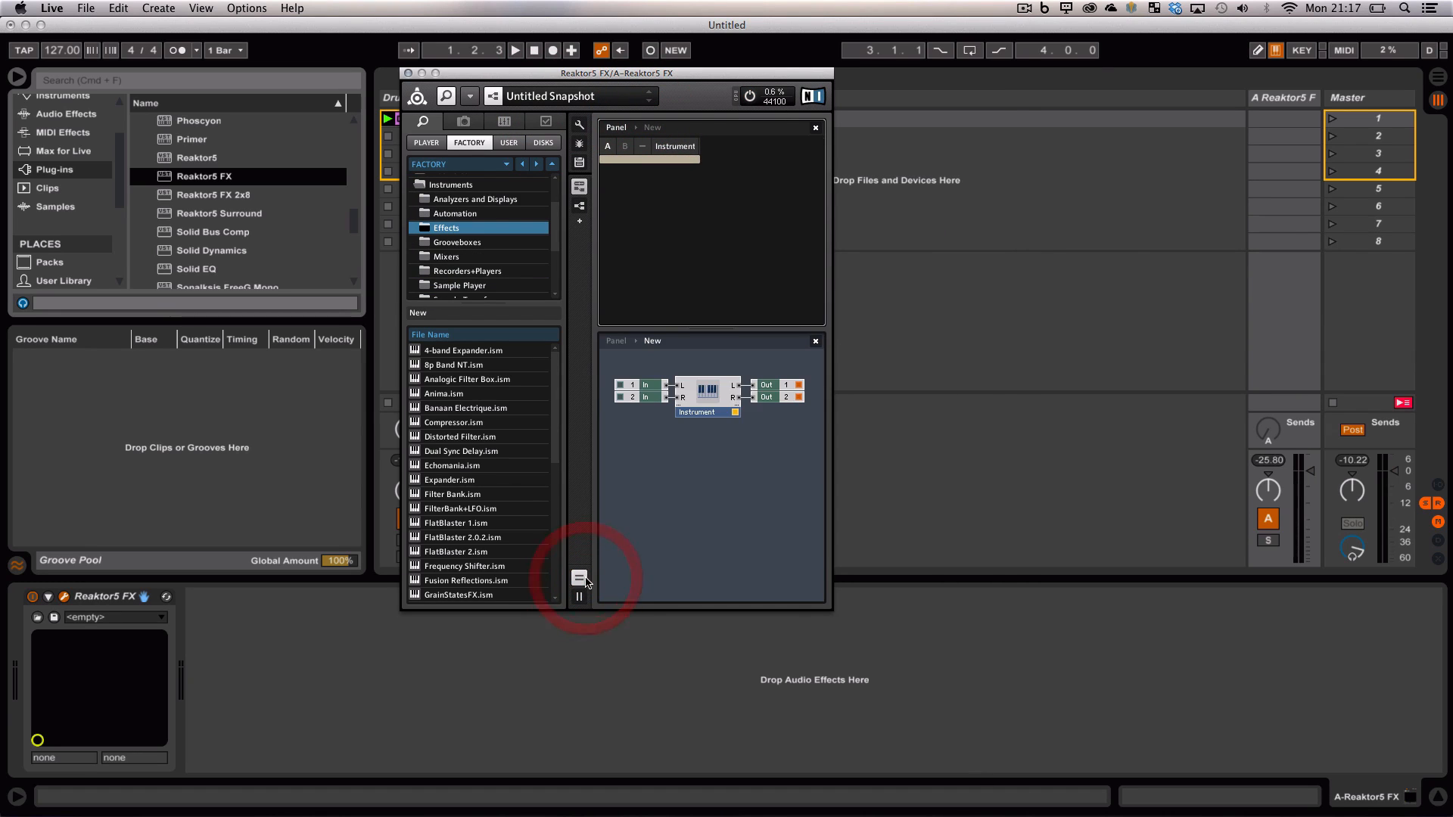
pyautogui.click(708, 390)
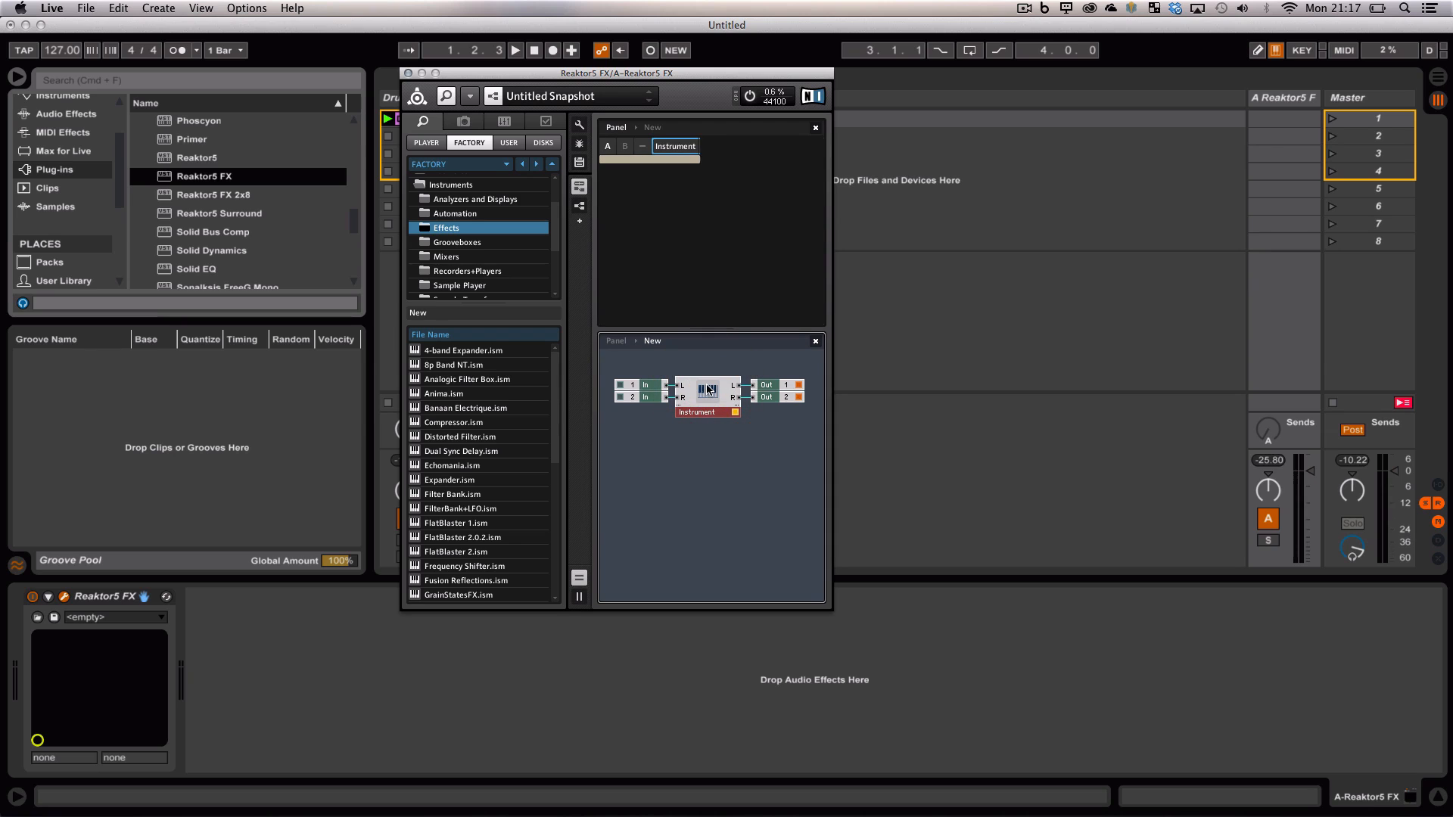
pyautogui.moveTo(638, 396); pyautogui.dragTo(626, 411)
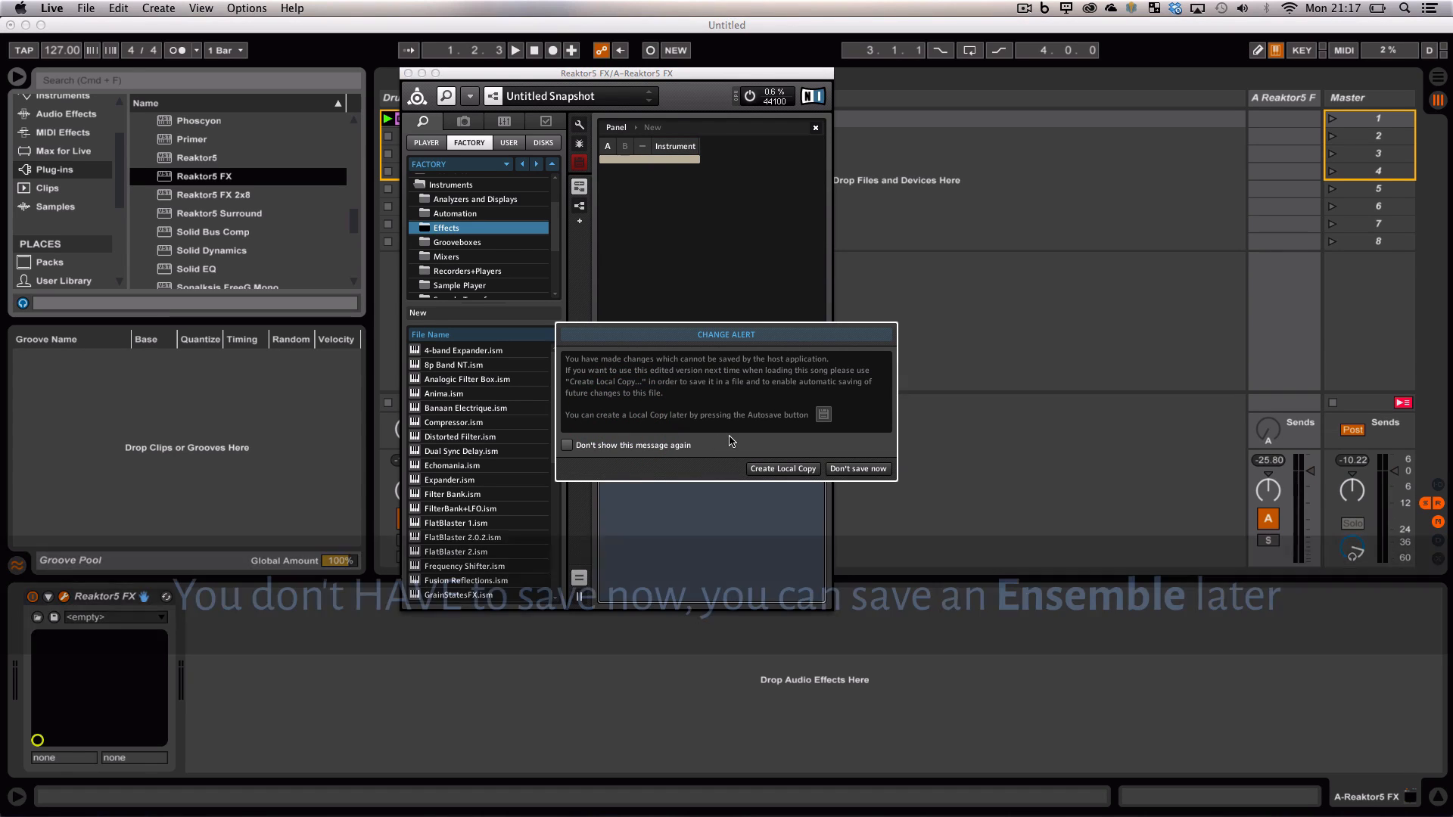
# Step: Create a local copy of the ensemble as MPT Microspace in the Instruments folder, replacing the existing file
pyautogui.click(782, 469)
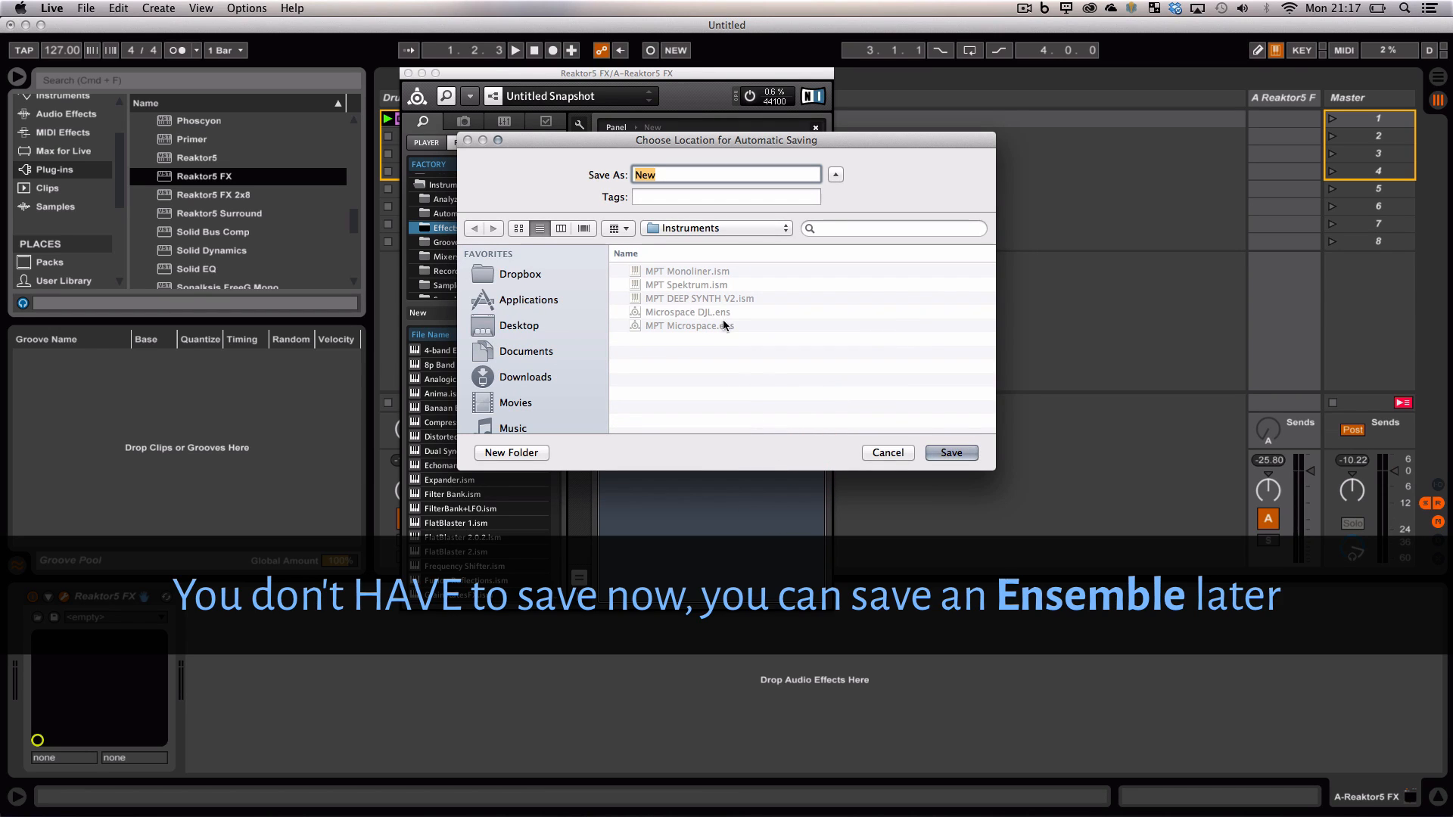
pyautogui.click(652, 326)
pyautogui.click(946, 453)
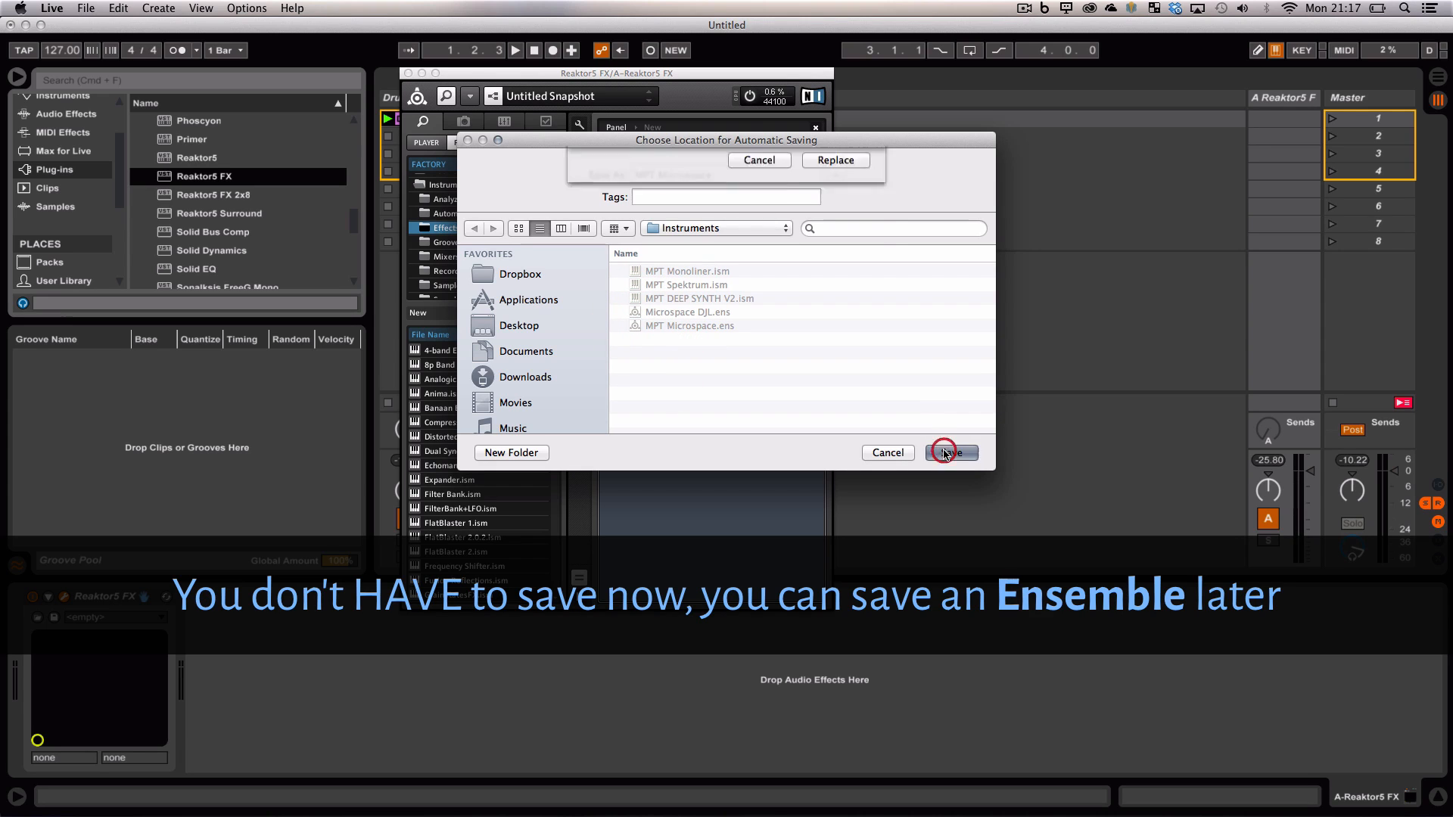
pyautogui.click(832, 239)
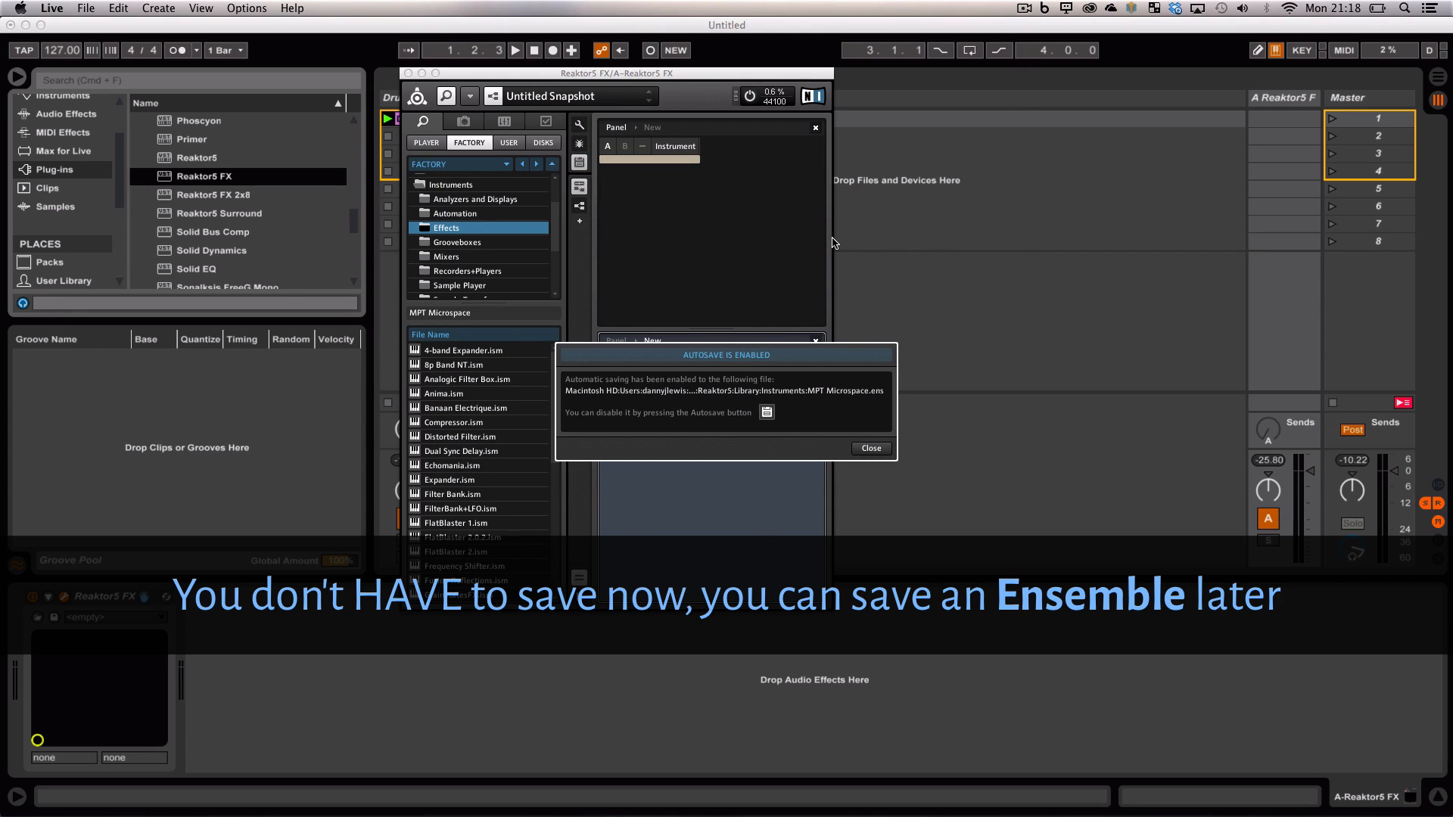
pyautogui.click(871, 448)
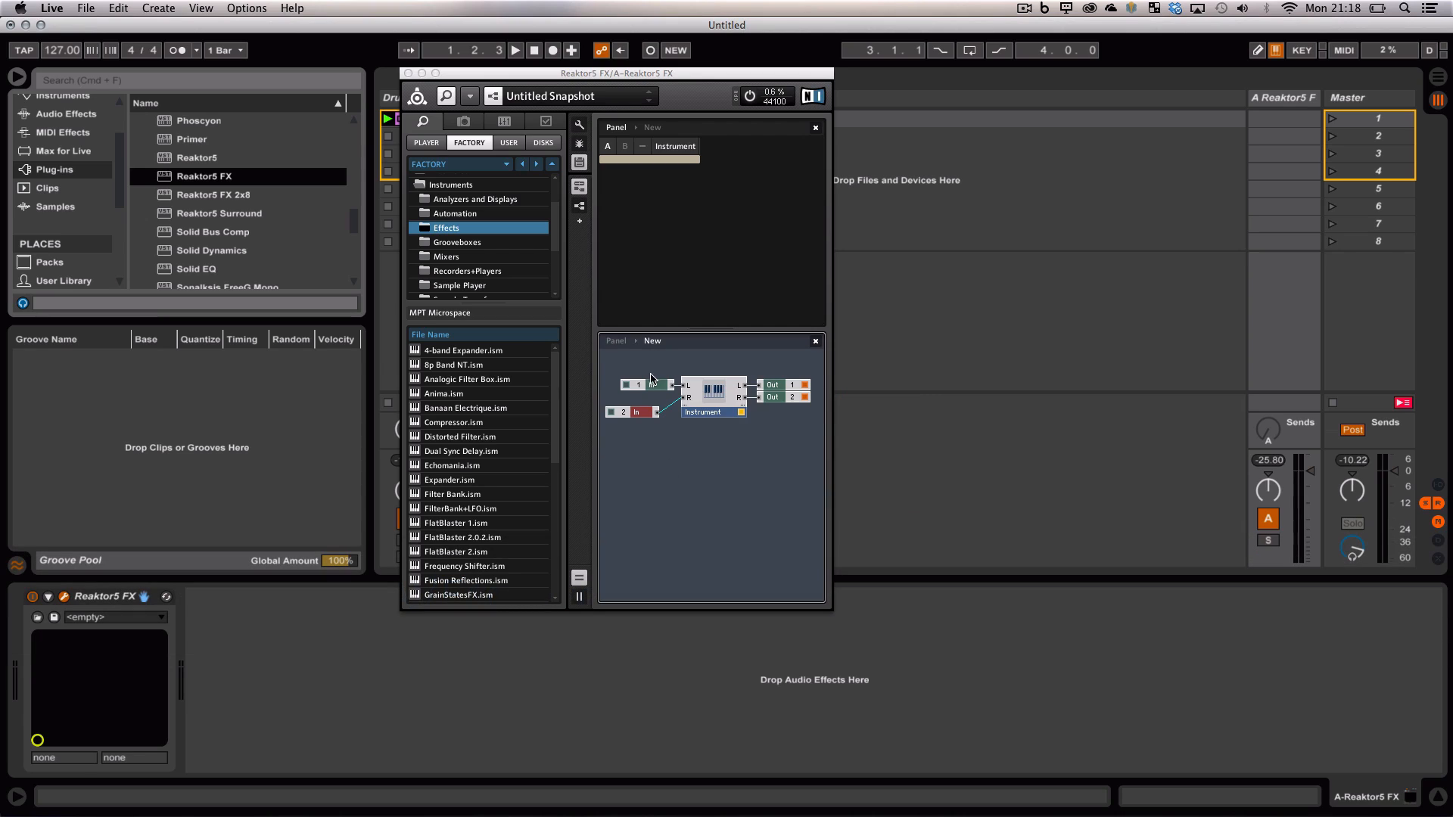
# Step: Spread the first input and both output terminals away from the Instrument module, and open its internal structure
pyautogui.moveTo(656, 388); pyautogui.dragTo(648, 376)
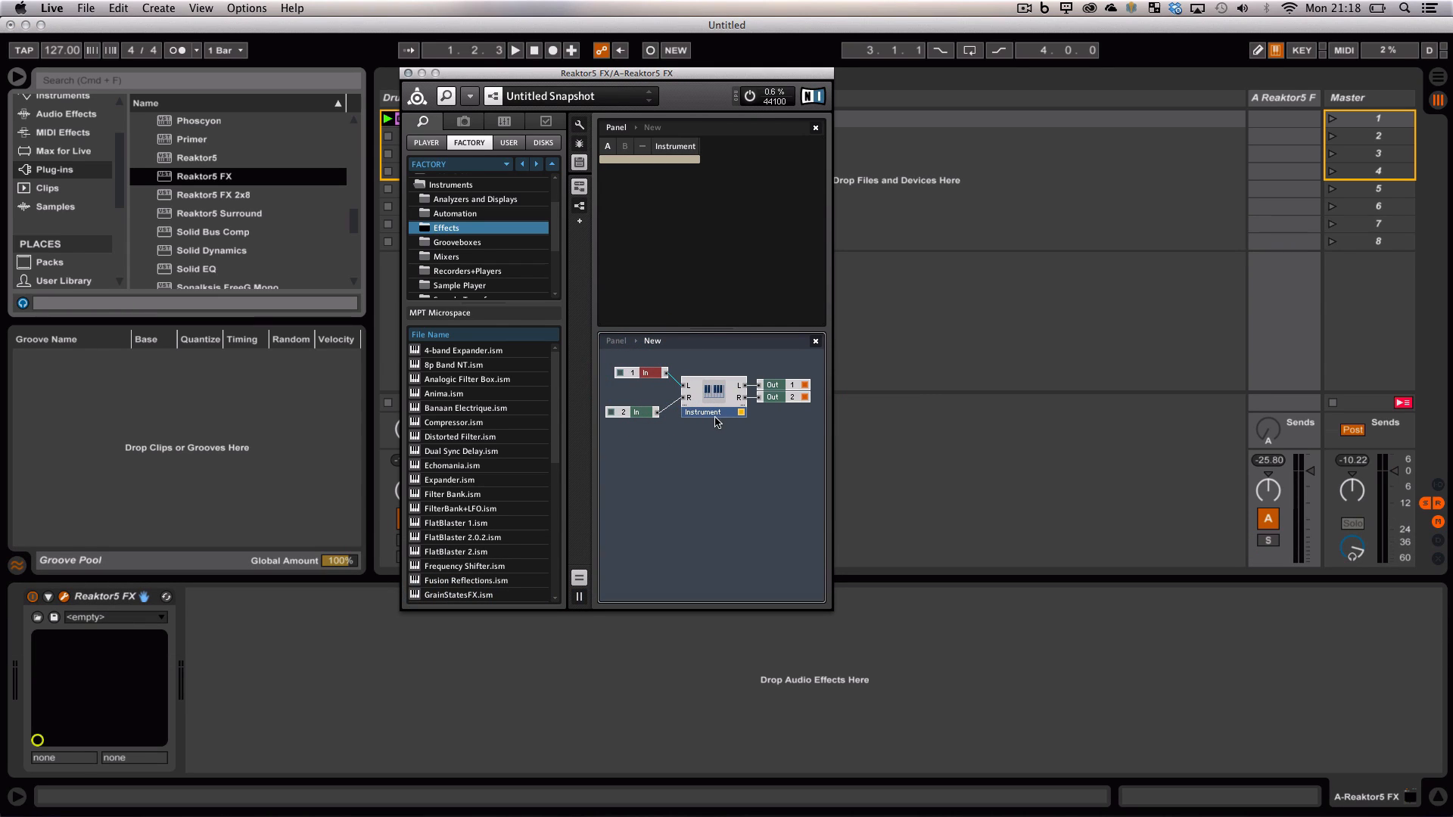
pyautogui.moveTo(776, 385); pyautogui.dragTo(796, 415)
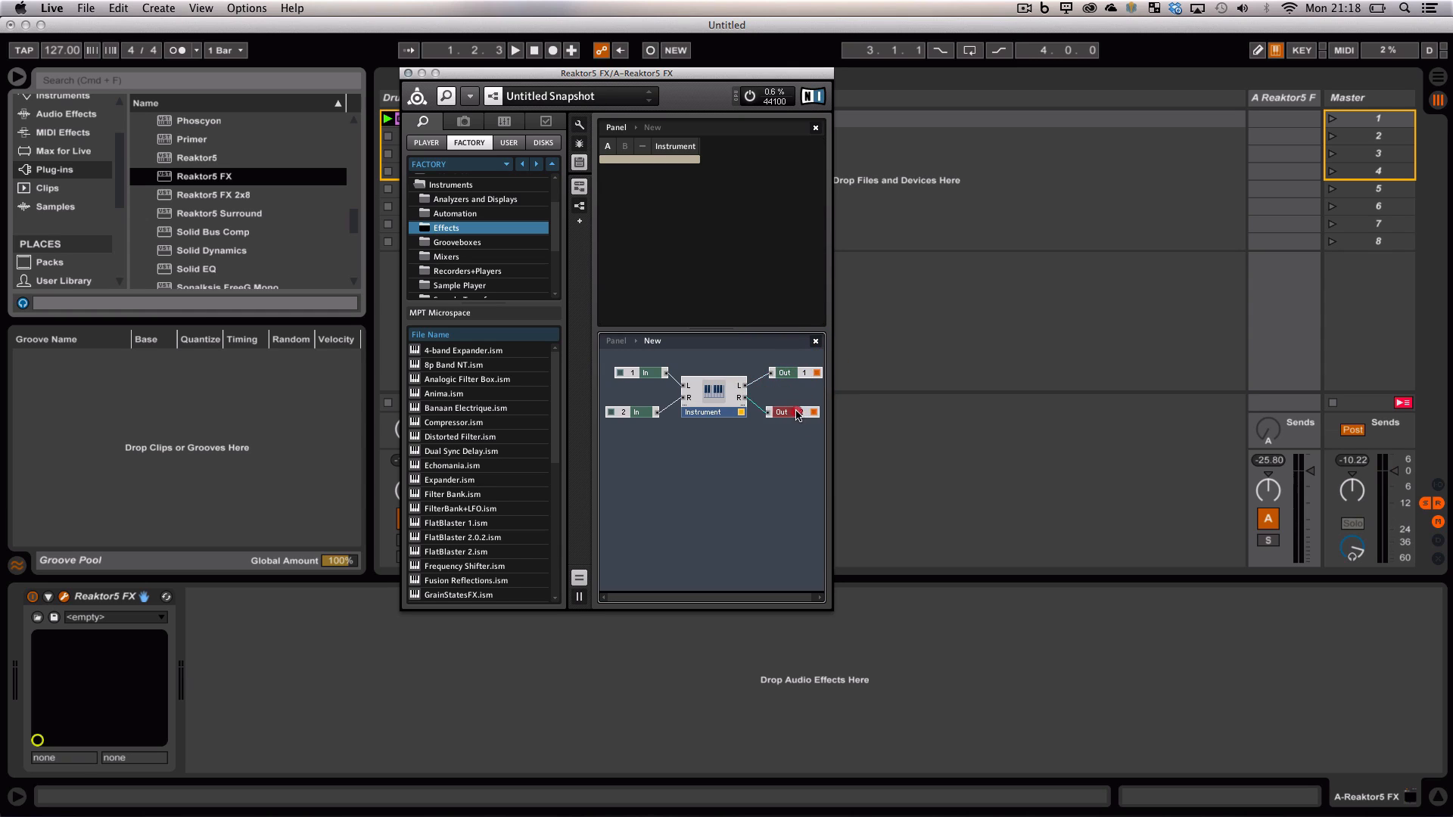
pyautogui.doubleClick(713, 391)
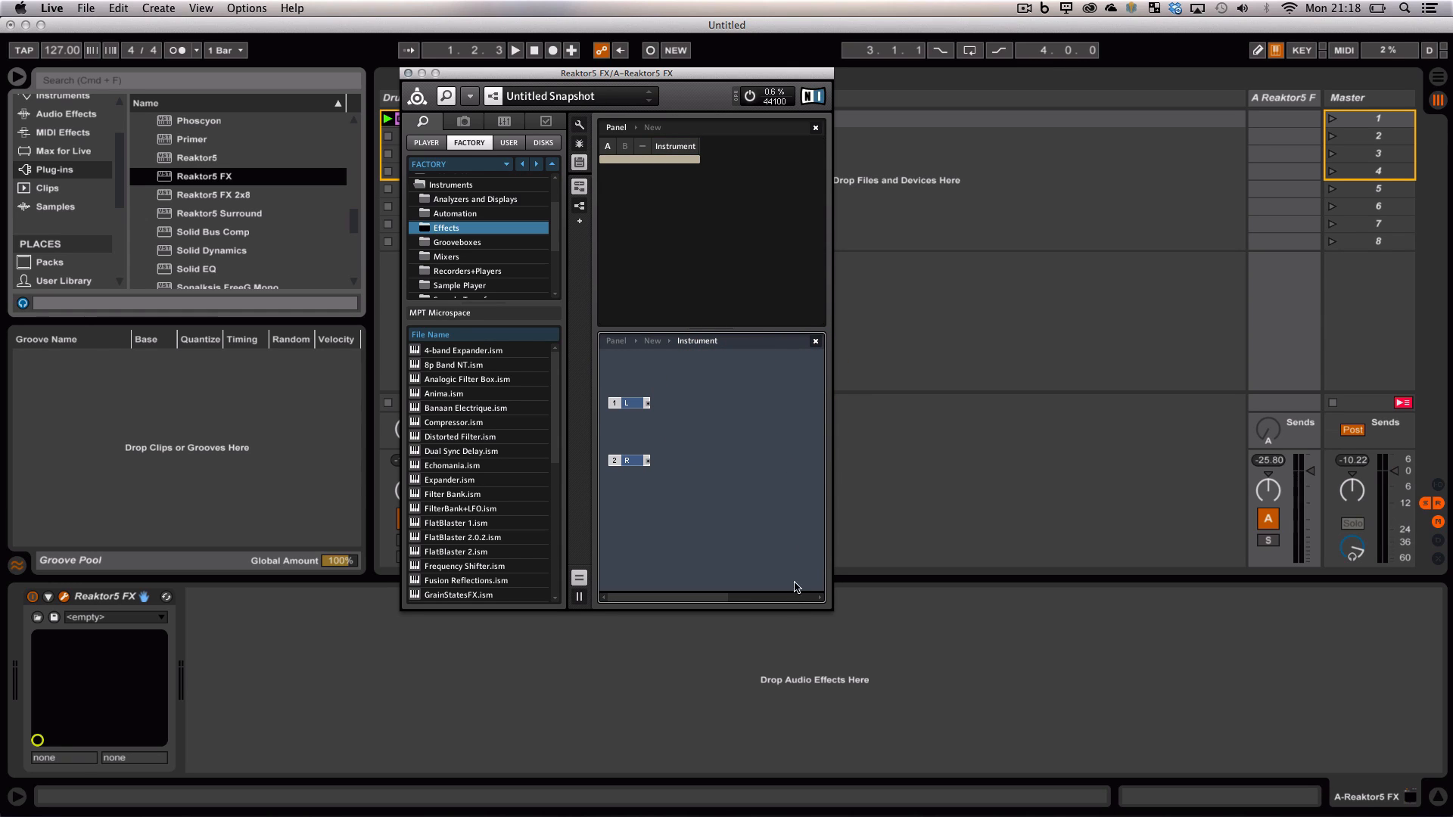
# Step: Resize the Reaktor window to Optimal Size so that the Instrument's whole structure fits
pyautogui.moveTo(779, 600); pyautogui.dragTo(735, 603)
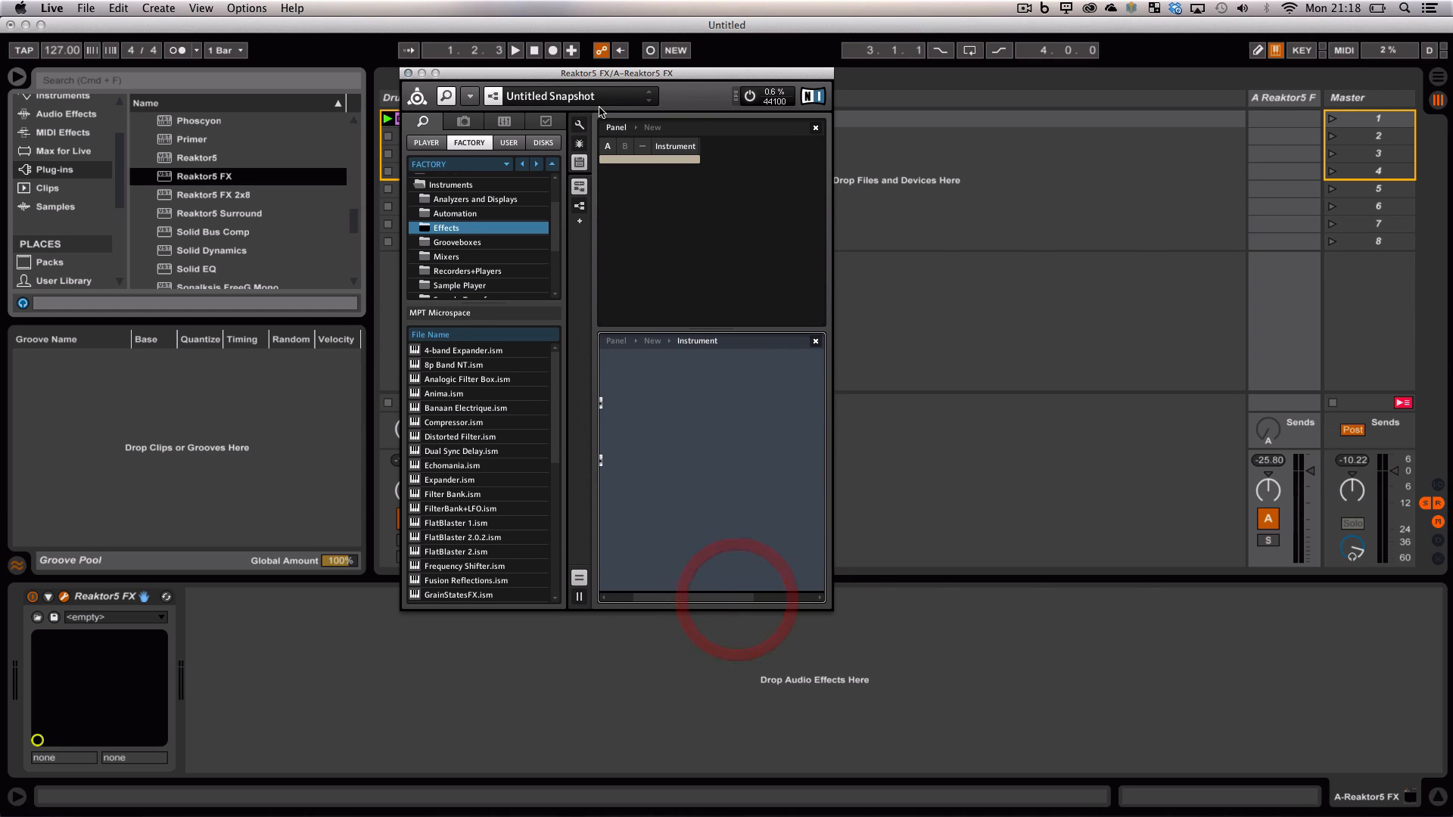
pyautogui.click(469, 96)
pyautogui.moveTo(492, 170)
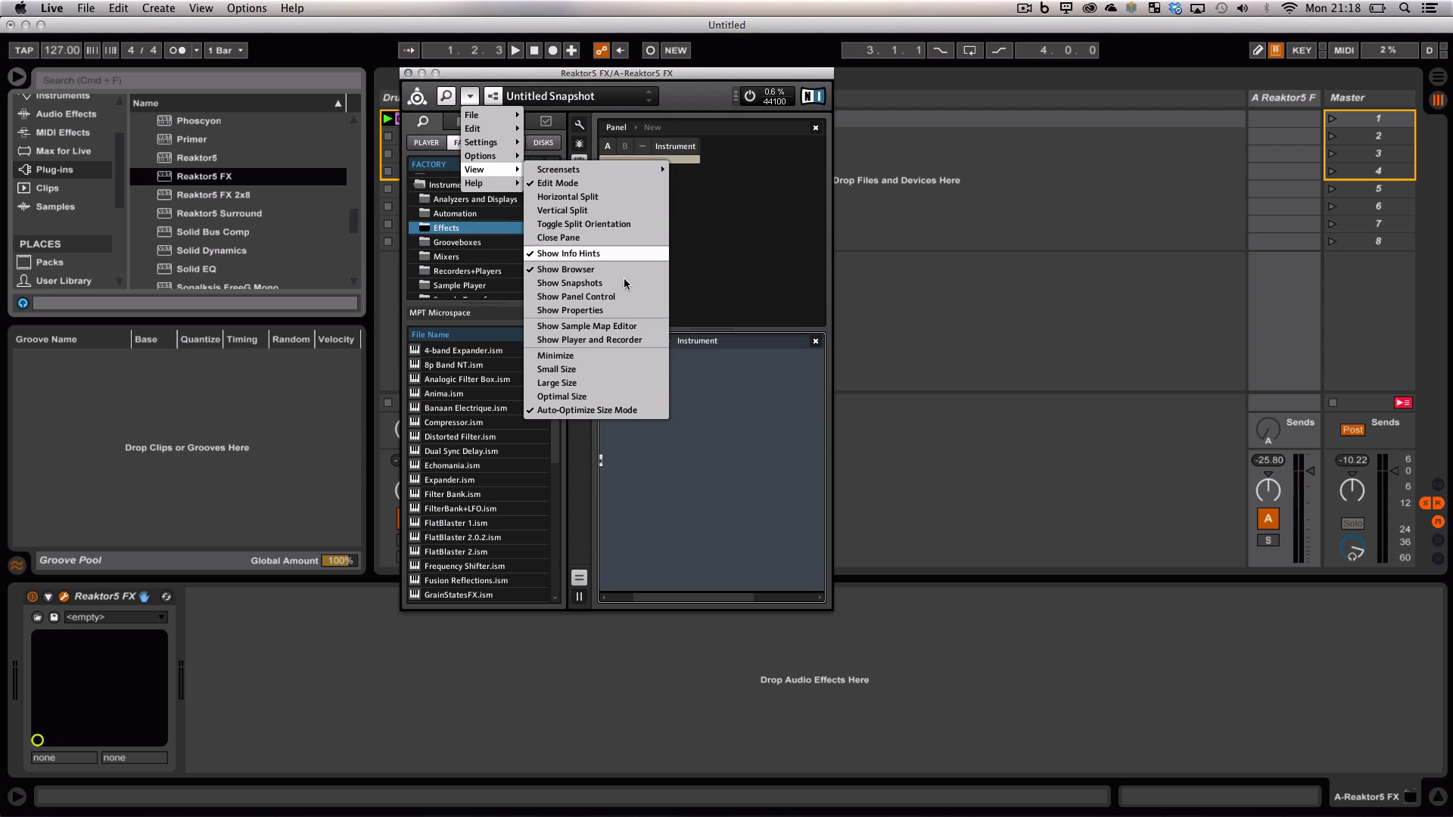
pyautogui.click(617, 395)
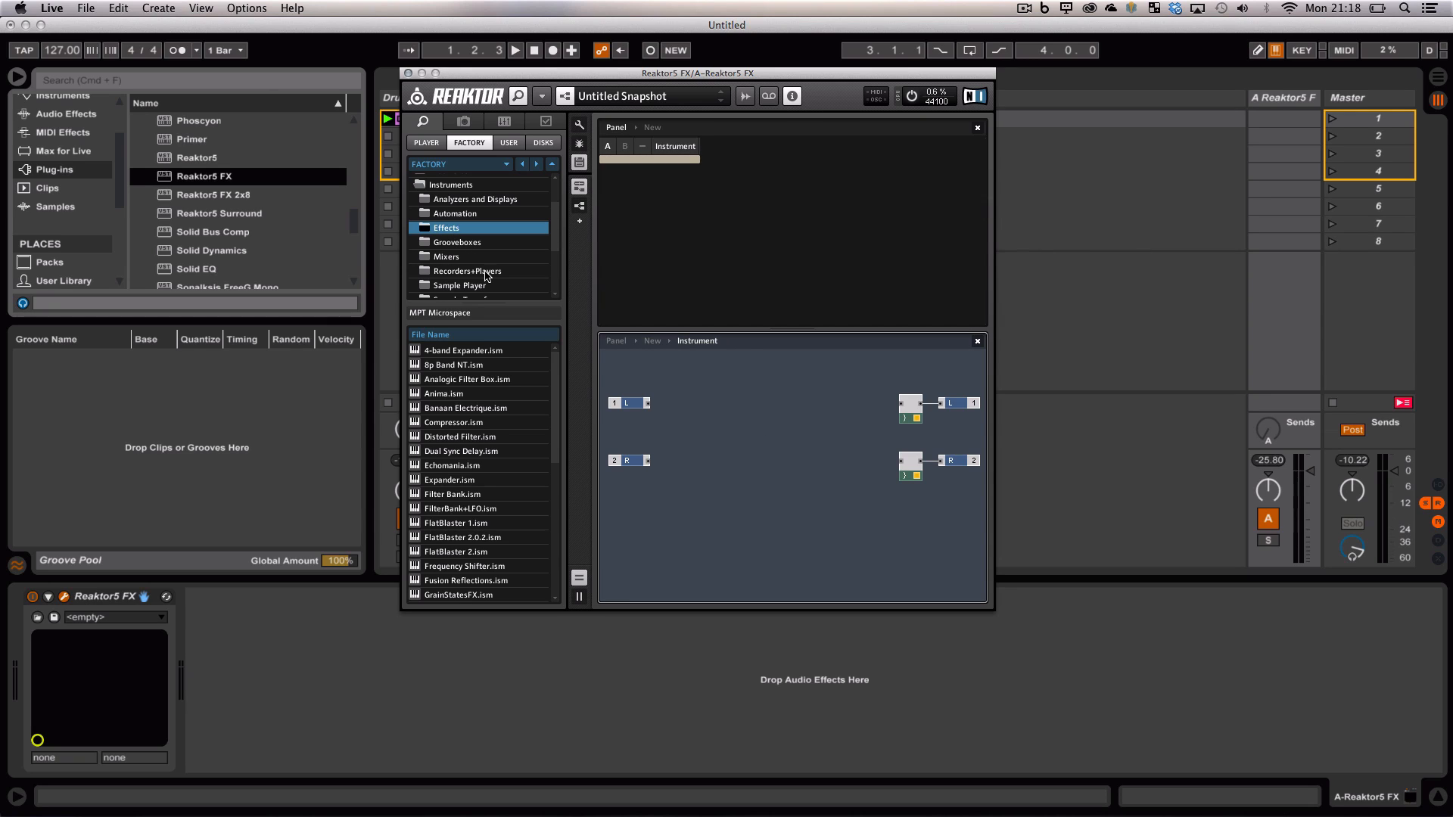
# Step: Add the Micro Space macro from the factory Building Blocks effects to the middle of the Instrument's structure
pyautogui.click(425, 187)
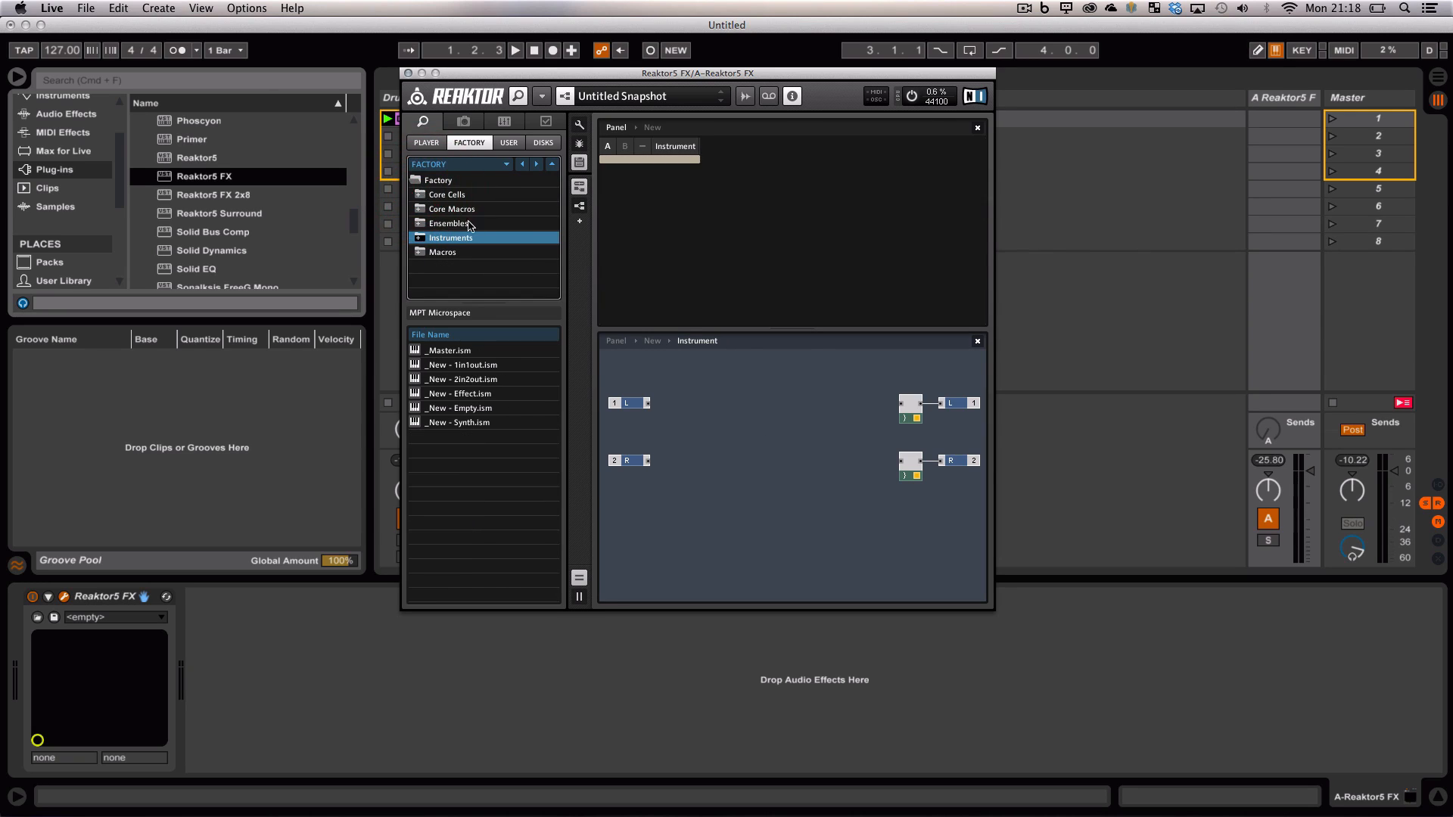
pyautogui.click(442, 255)
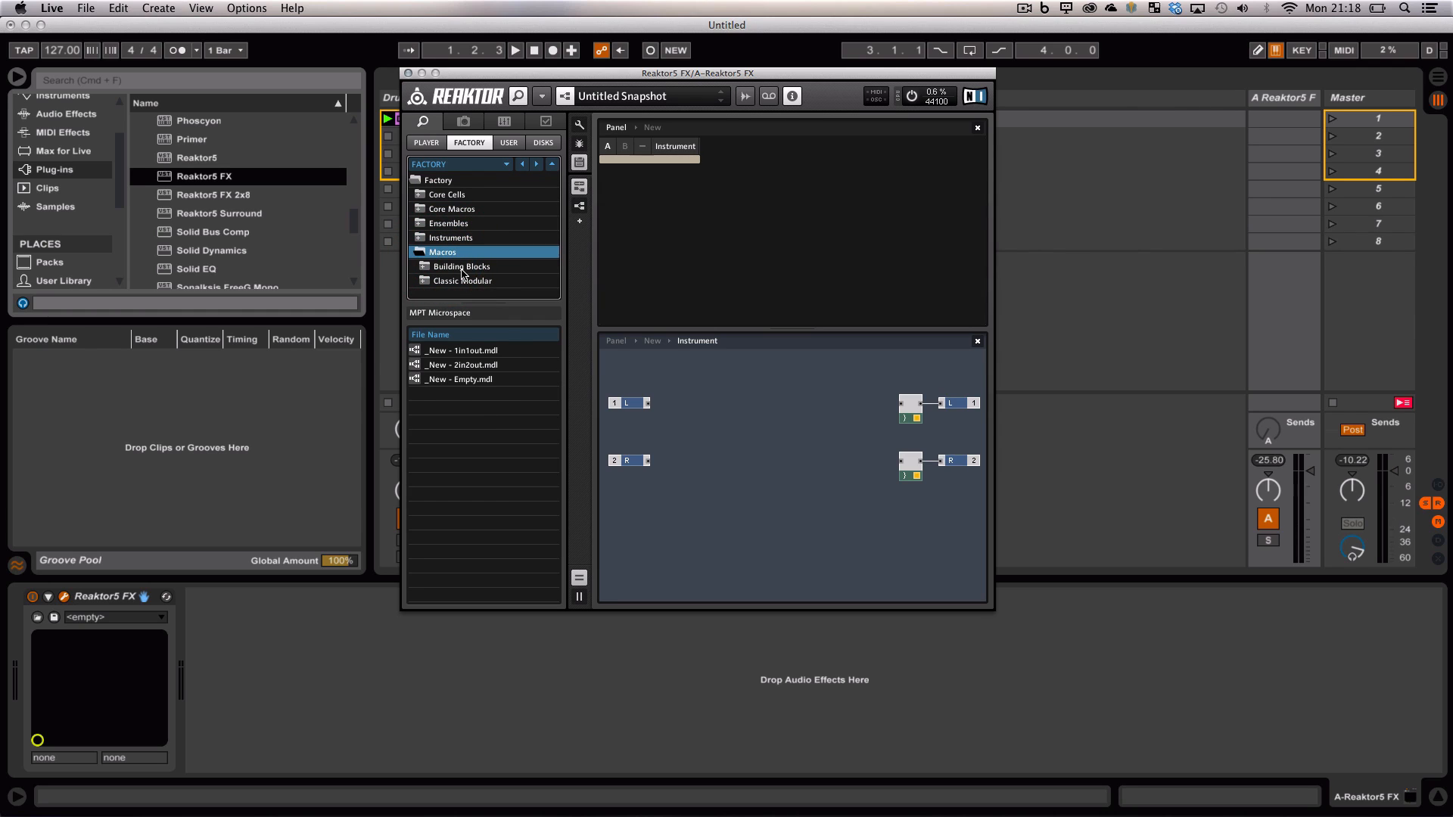
pyautogui.click(463, 269)
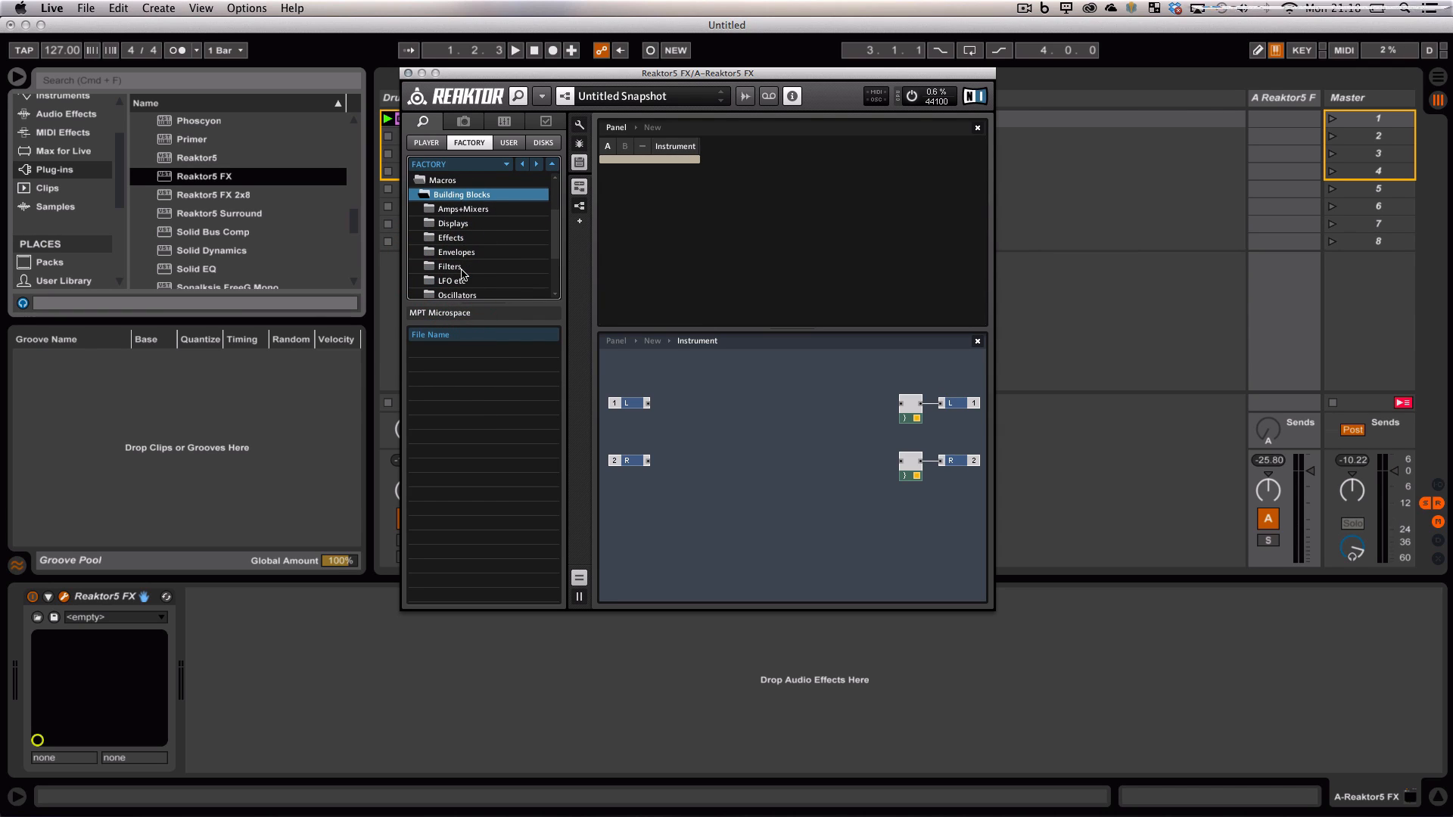
pyautogui.click(457, 239)
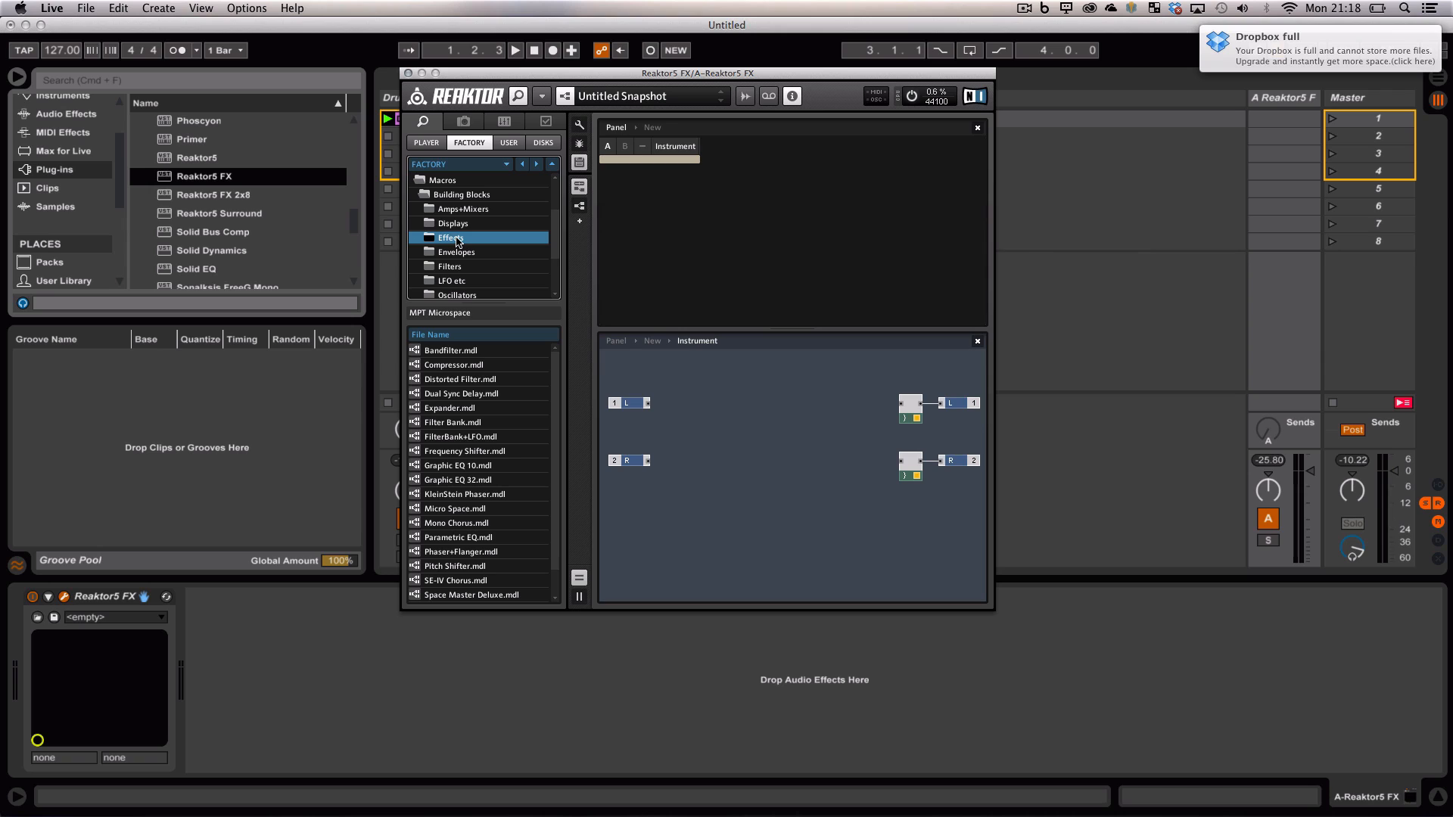
pyautogui.click(1335, 57)
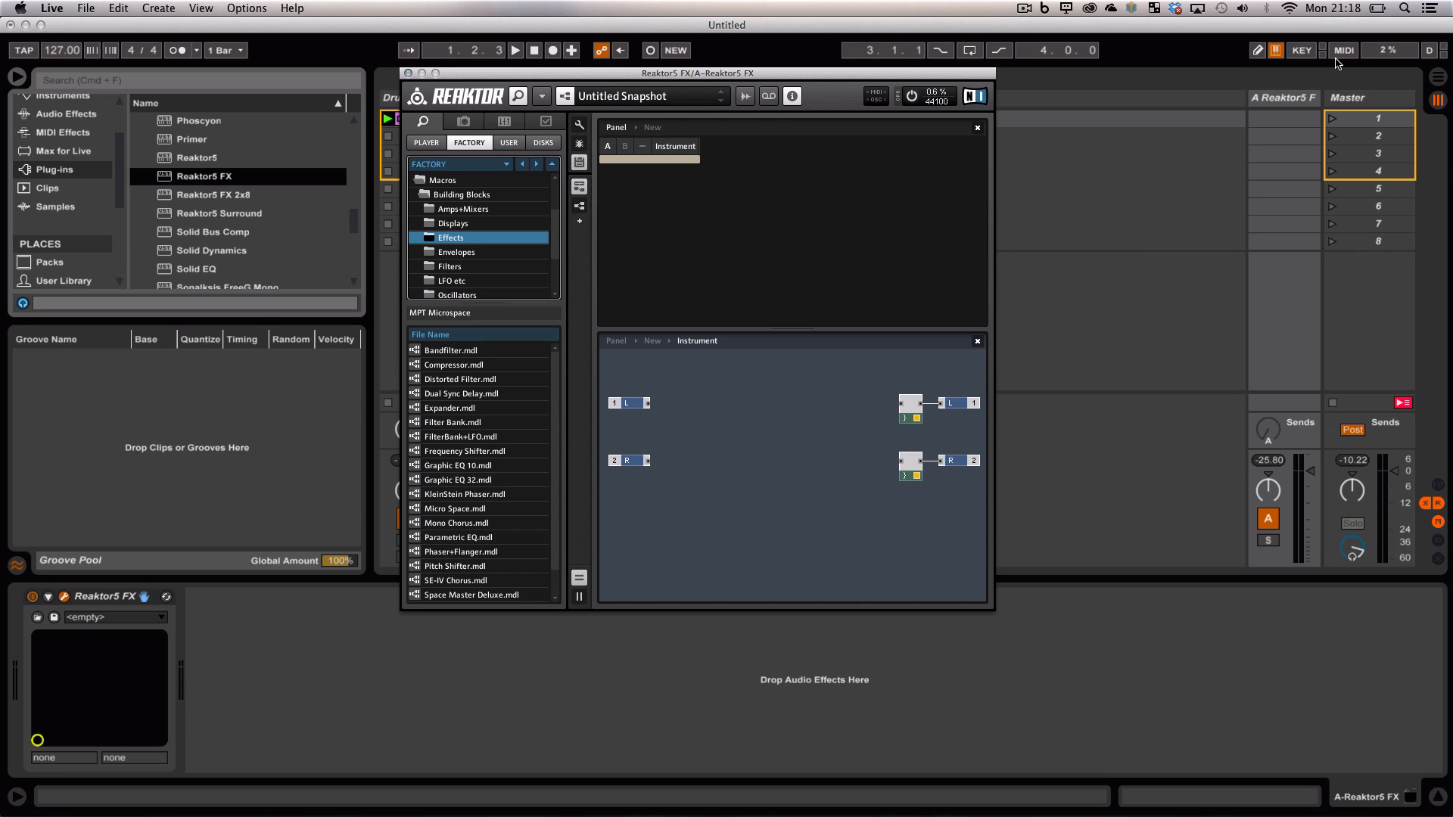
pyautogui.click(449, 515)
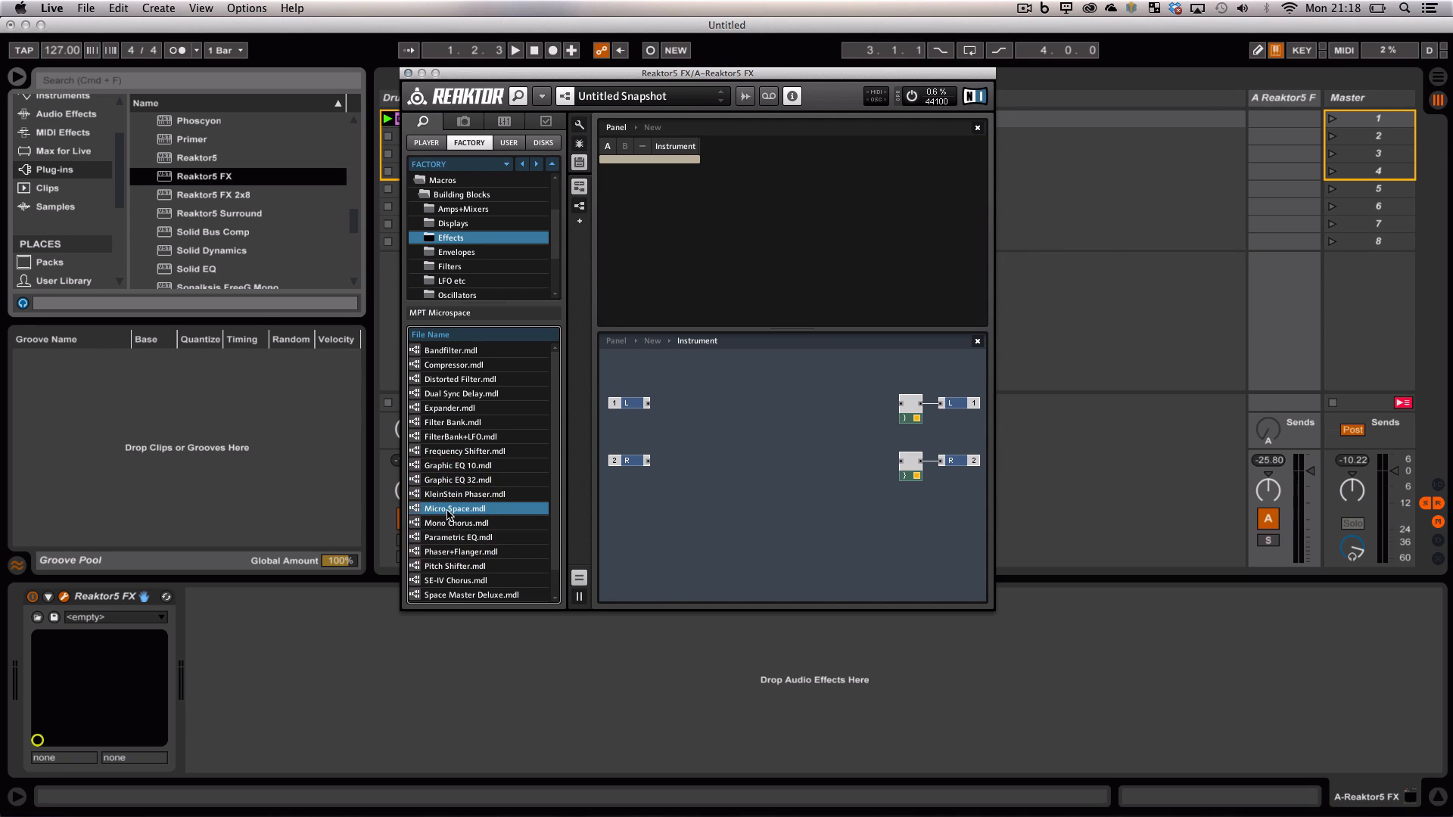
pyautogui.moveTo(449, 514); pyautogui.dragTo(763, 428)
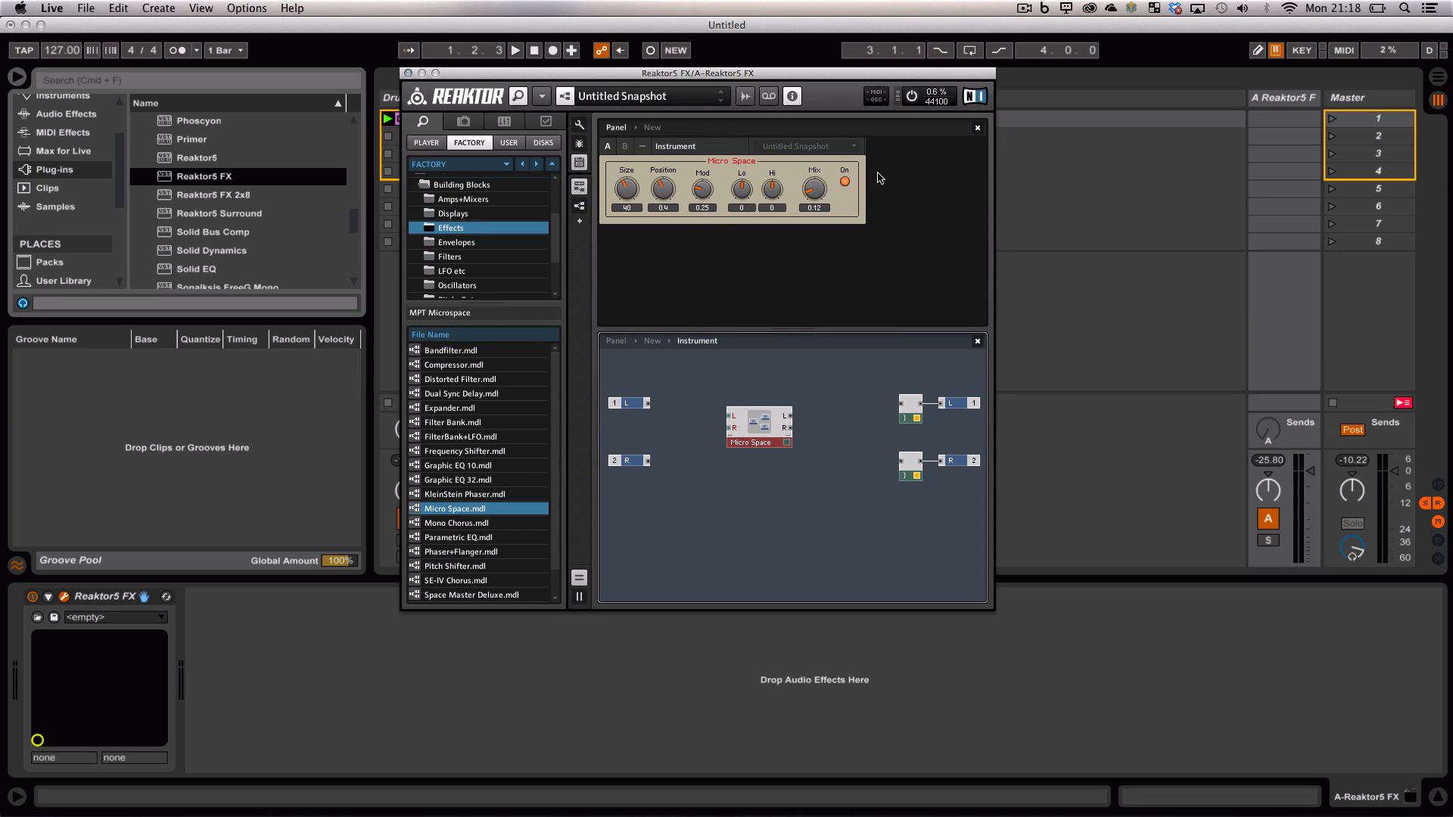
# Step: Wire the L and R inputs through Micro Space to the left and right output chains, and return to the ensemble level
pyautogui.moveTo(649, 407); pyautogui.dragTo(901, 403)
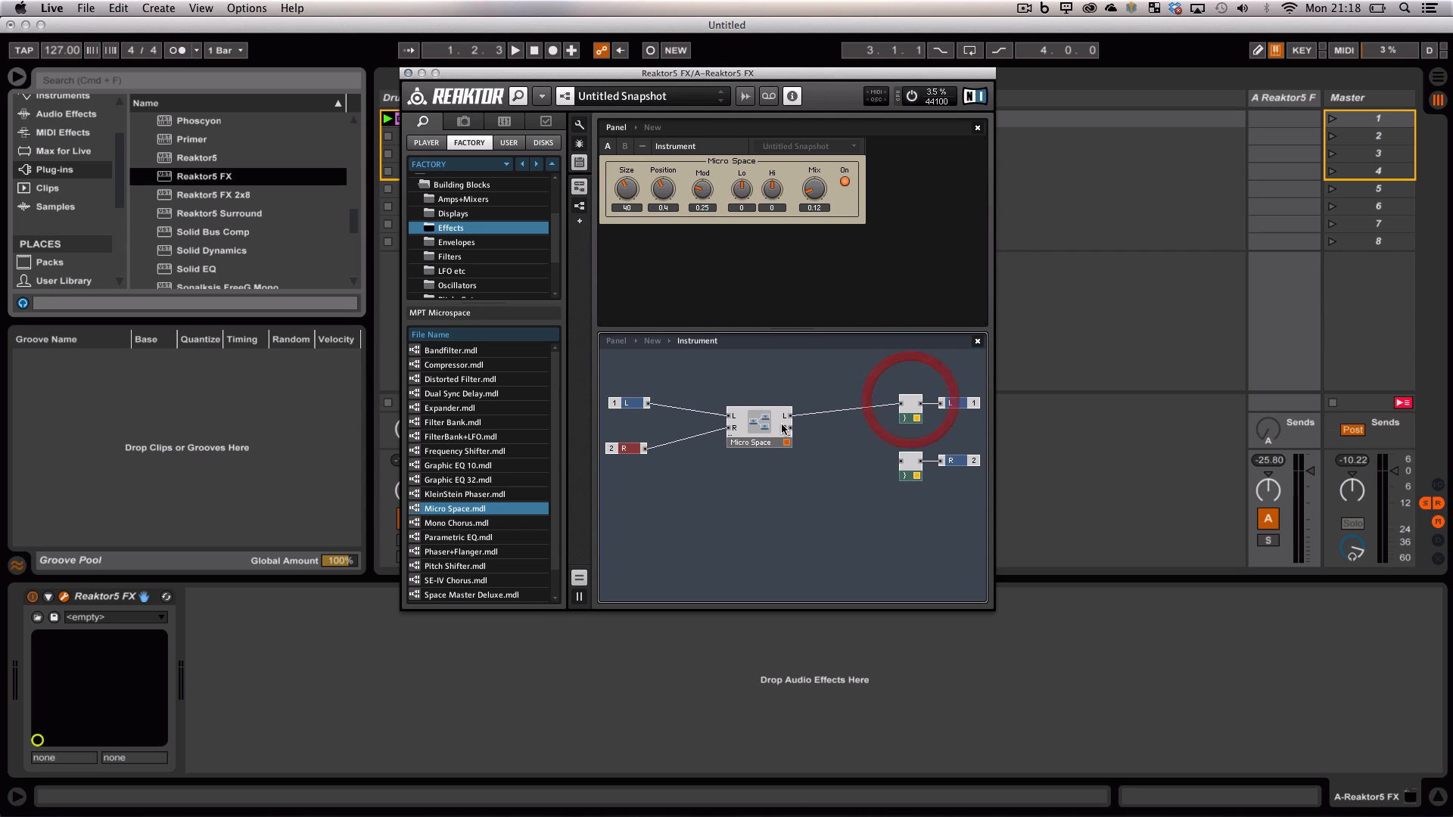
pyautogui.moveTo(789, 429); pyautogui.dragTo(902, 460)
pyautogui.doubleClick(753, 520)
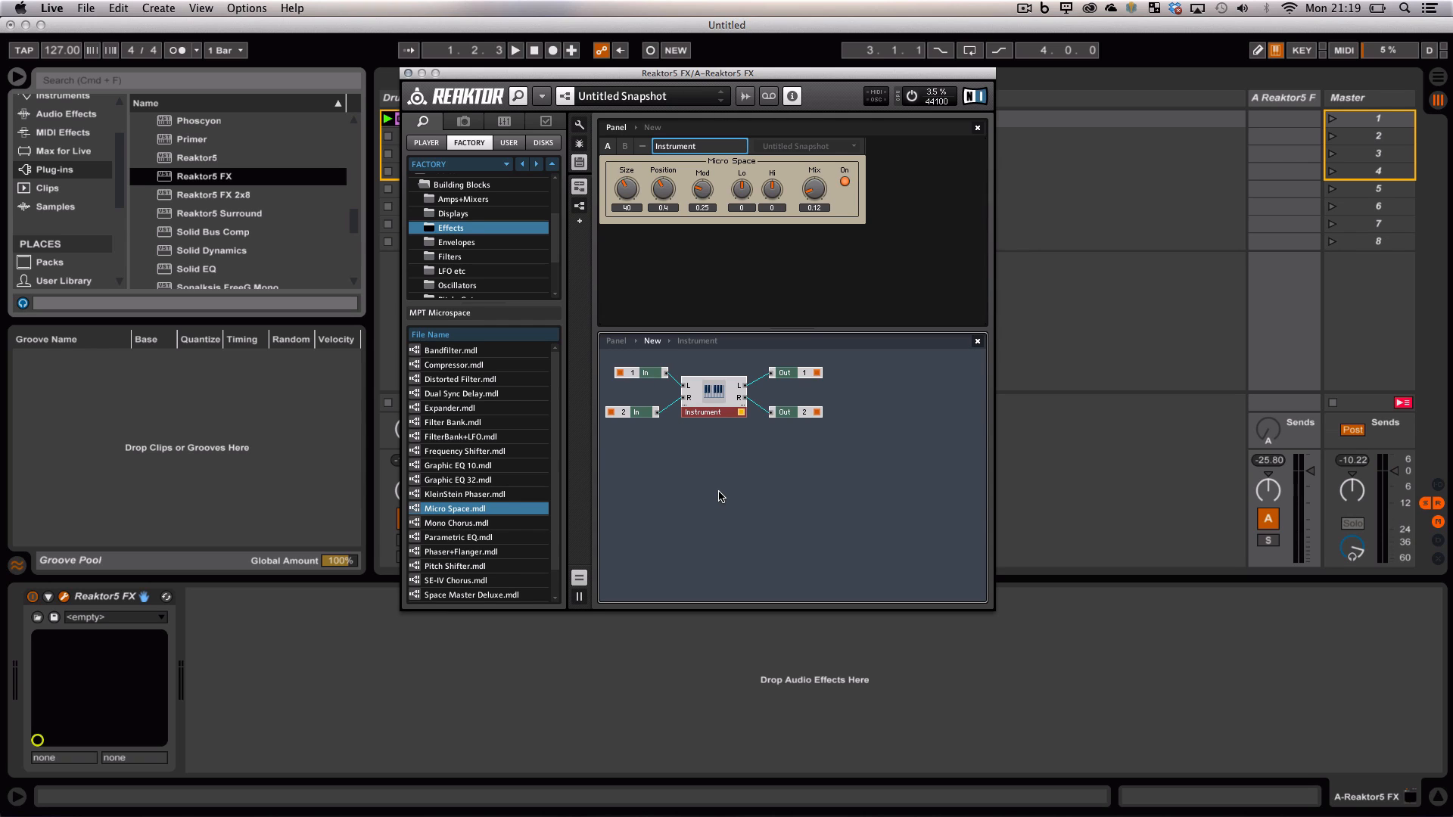
# Step: Set Micro Space's Mix to 1 and move the plug-in window aside to uncover the mixer tracks
pyautogui.moveTo(814, 188); pyautogui.dragTo(841, 83)
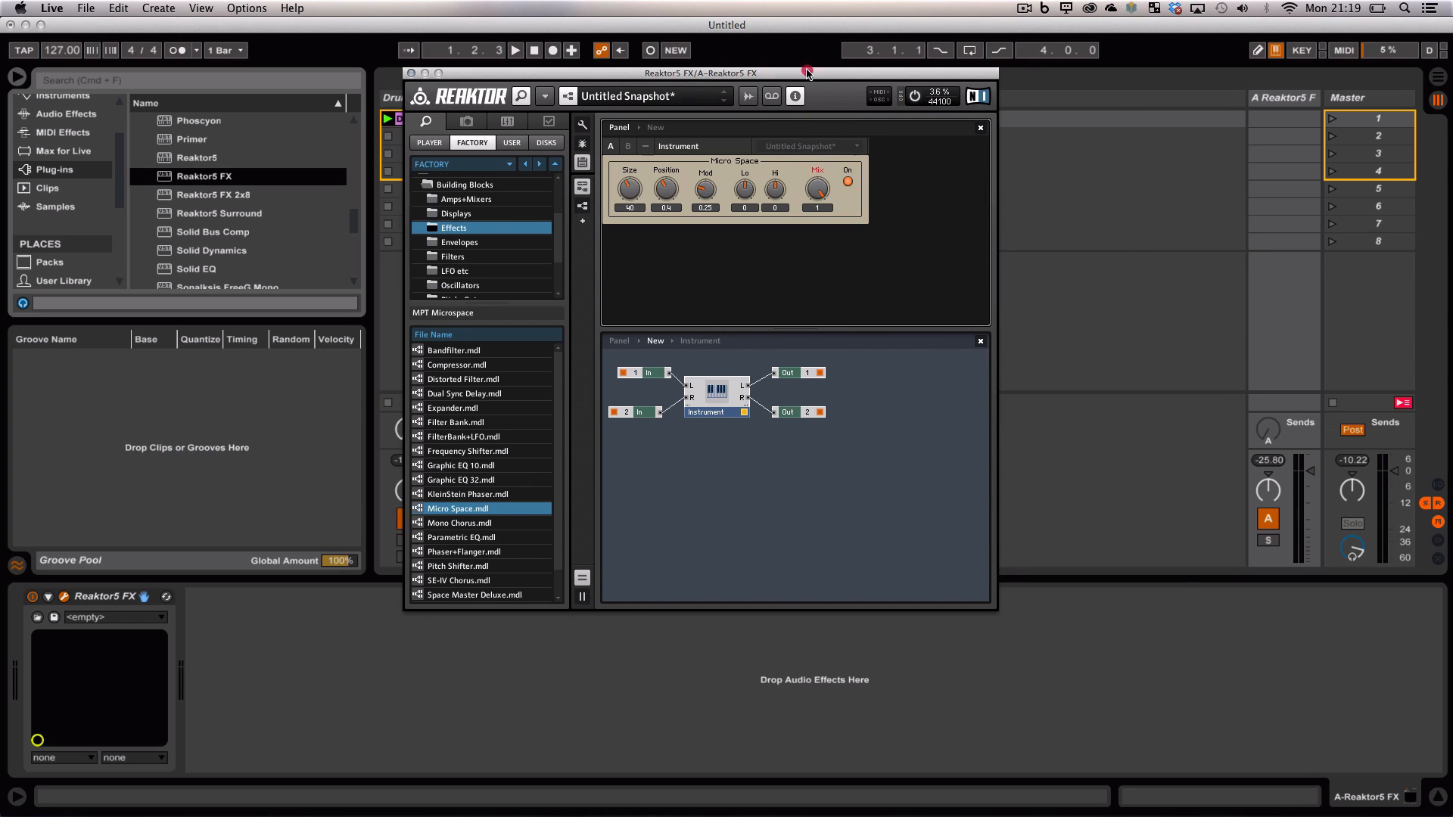
pyautogui.moveTo(762, 74); pyautogui.dragTo(939, 83)
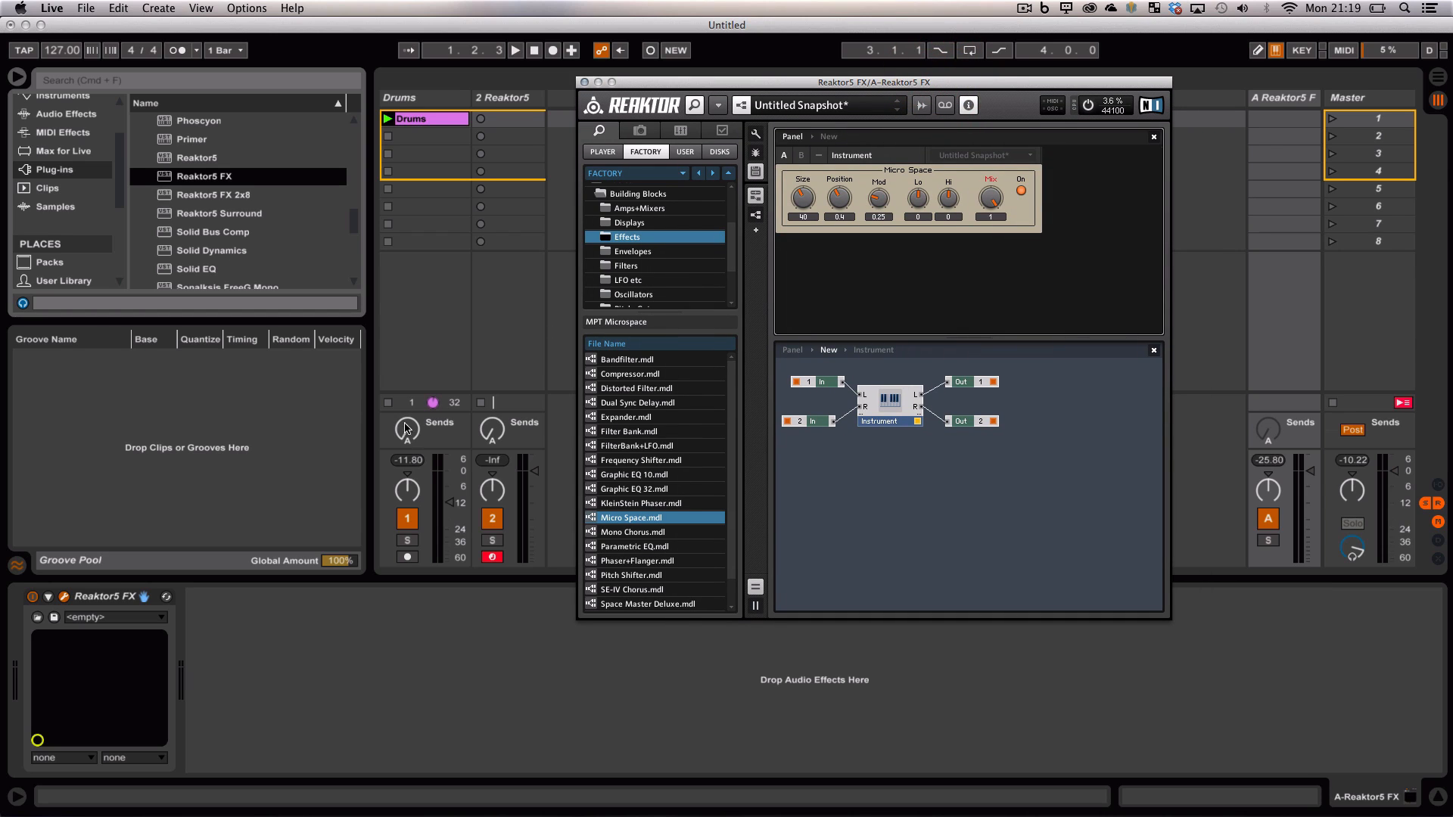
# Step: Turn up the Drums track's send to return A and audition the reverb during playback
pyautogui.moveTo(413, 431); pyautogui.dragTo(413, 363)
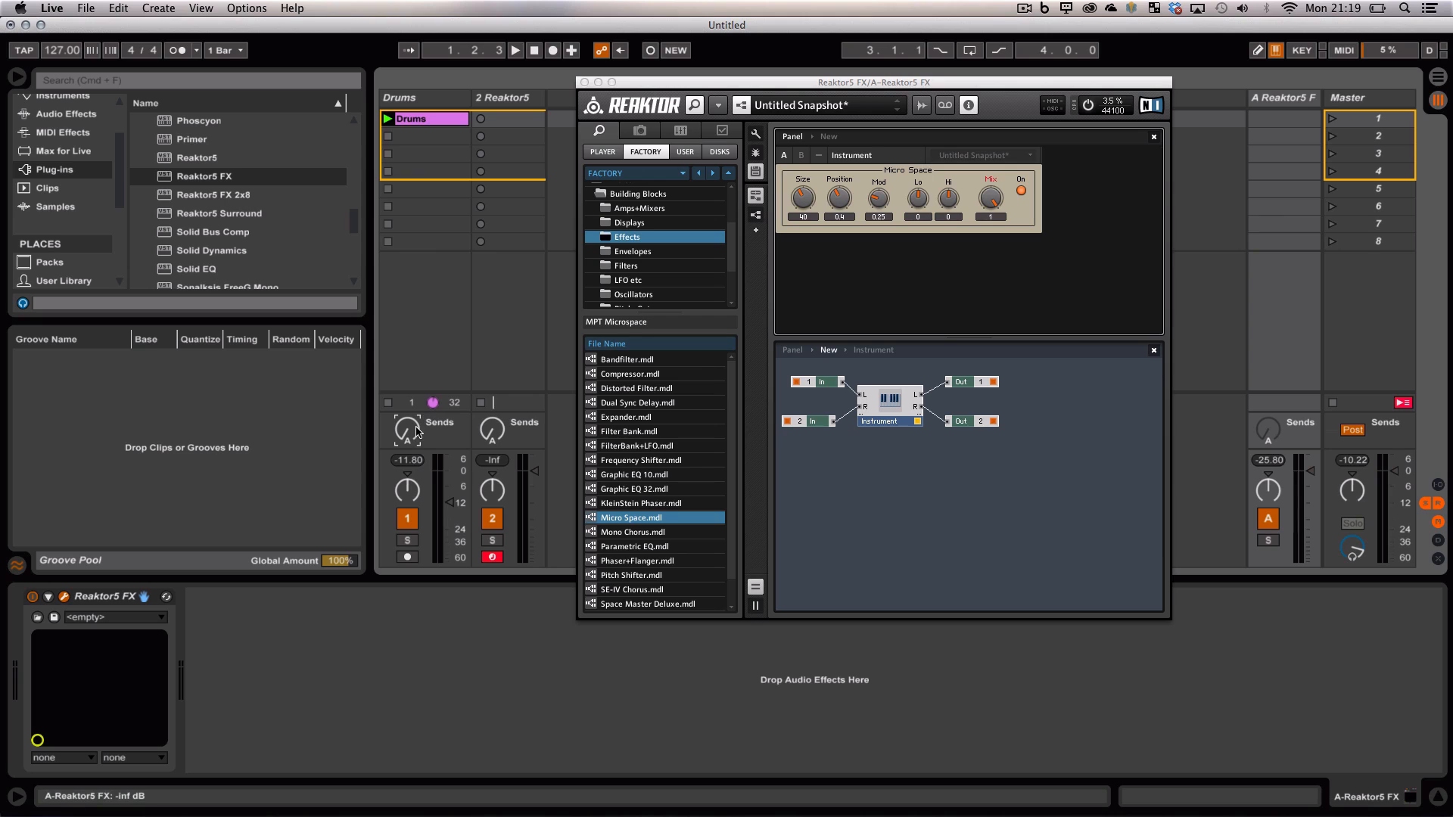
pyautogui.press('space')
pyautogui.moveTo(408, 430)
pyautogui.mouseDown()
pyautogui.moveTo(409, 390)
pyautogui.moveTo(418, 432)
pyautogui.mouseUp()
pyautogui.press('space')
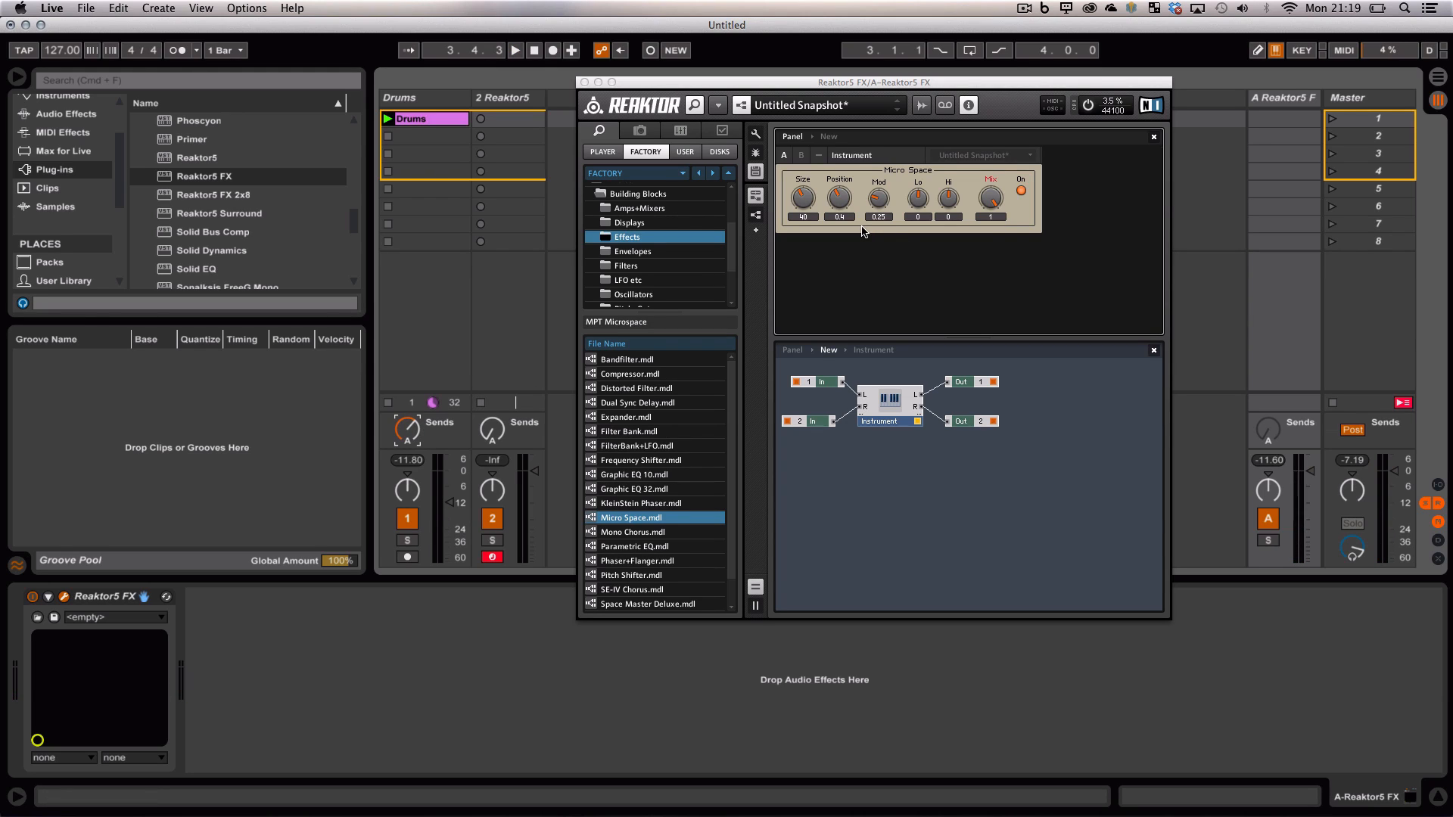
# Step: Try Micro Space during playback with Size 82, Position 0.72, Mod 0.61, Lo -6 and Hi -3.25
pyautogui.press('space')
pyautogui.moveTo(803, 198); pyautogui.dragTo(804, 174)
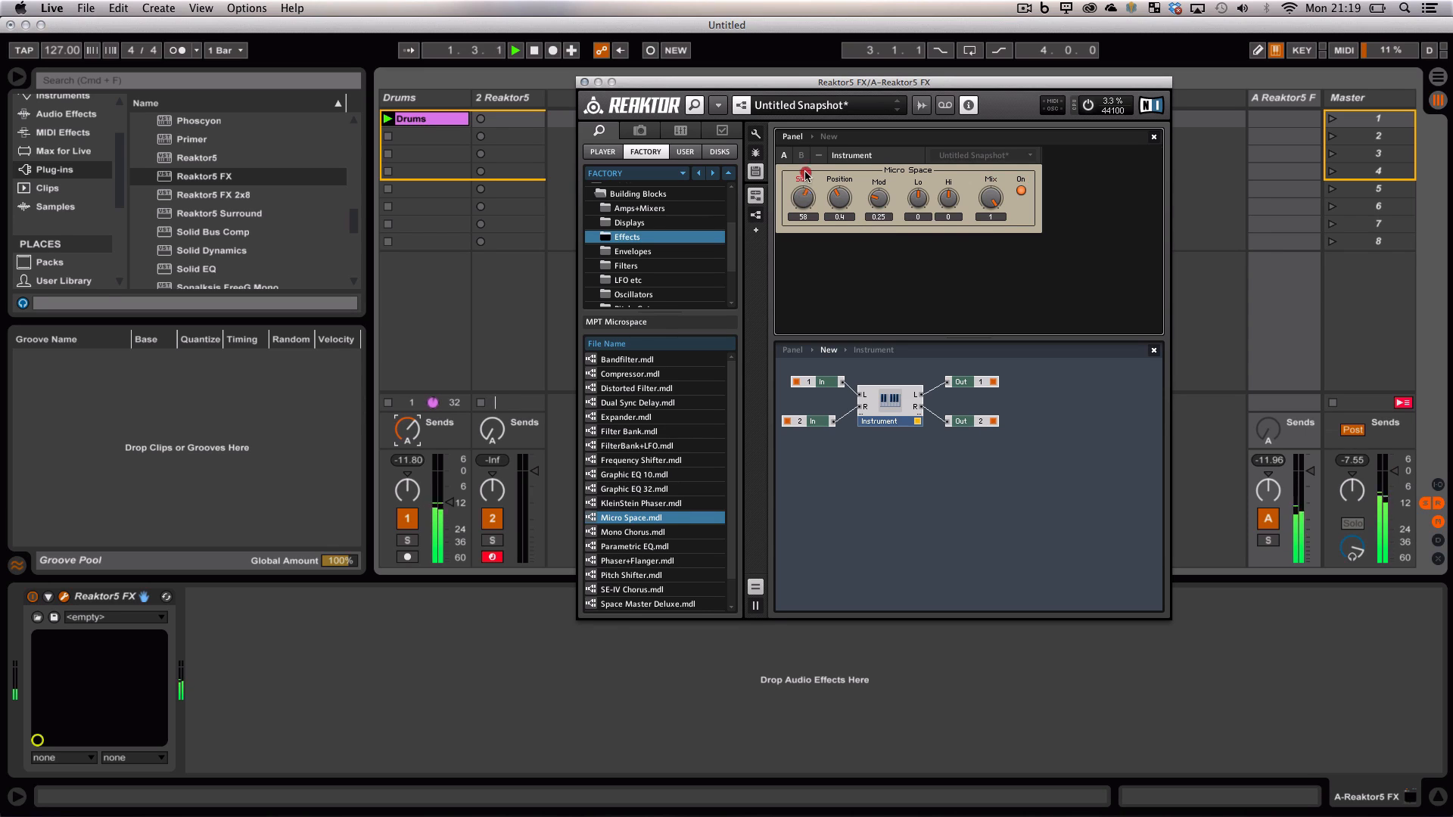
pyautogui.moveTo(949, 197); pyautogui.dragTo(927, 227)
pyautogui.click(924, 199)
pyautogui.moveTo(841, 202); pyautogui.dragTo(812, 199)
pyautogui.click(835, 197)
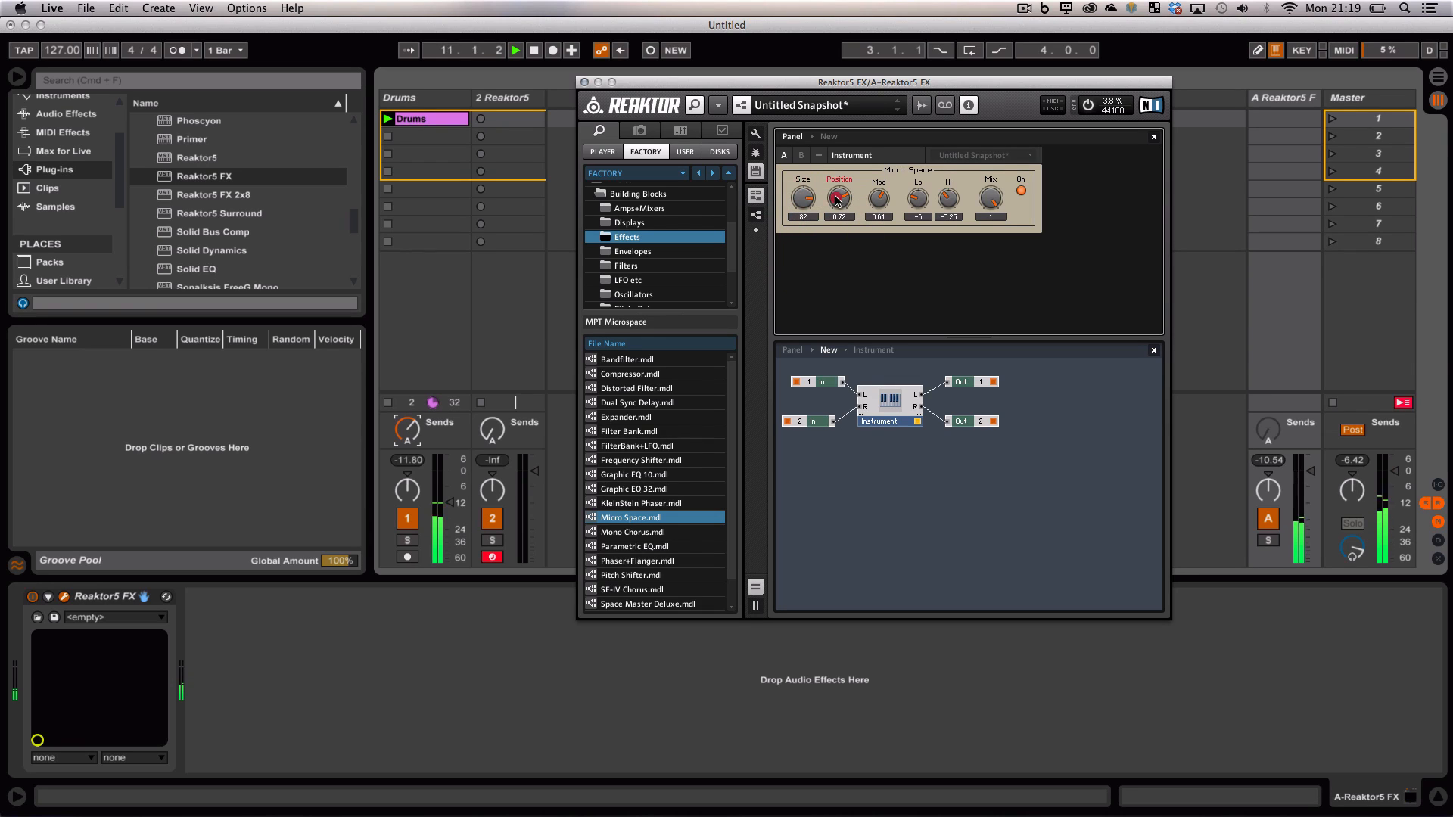
# Step: Set Micro Space's Position to 0.6, Mod to 0.7, Lo and Hi to -0.25, and Size to 32
pyautogui.moveTo(837, 200); pyautogui.dragTo(876, 191)
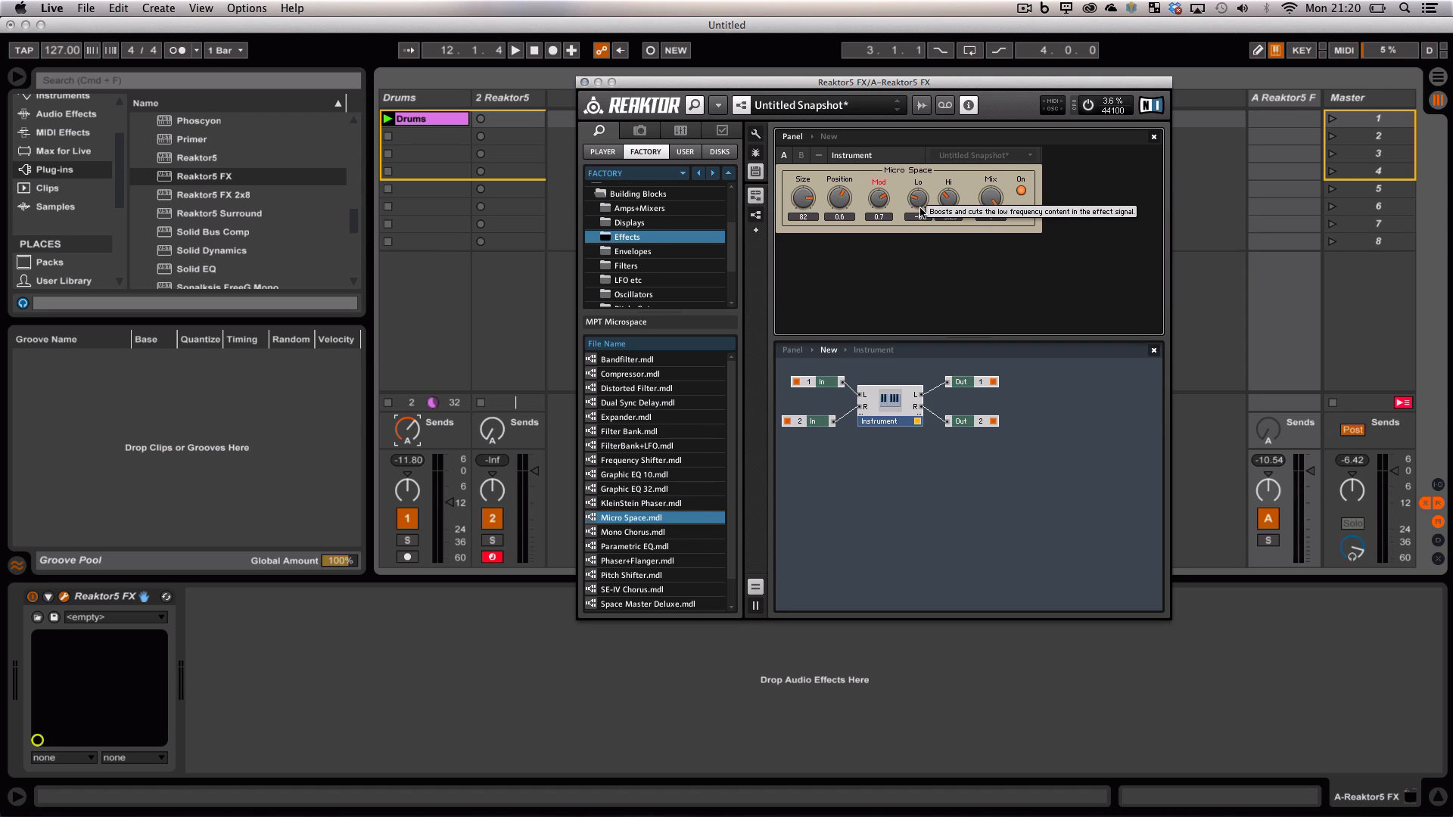
pyautogui.moveTo(921, 213); pyautogui.dragTo(950, 191)
pyautogui.moveTo(805, 201); pyautogui.dragTo(811, 268)
# Step: Play the drums and raise Micro Space's Lo to 4.25 and Size to 57
pyautogui.press('space')
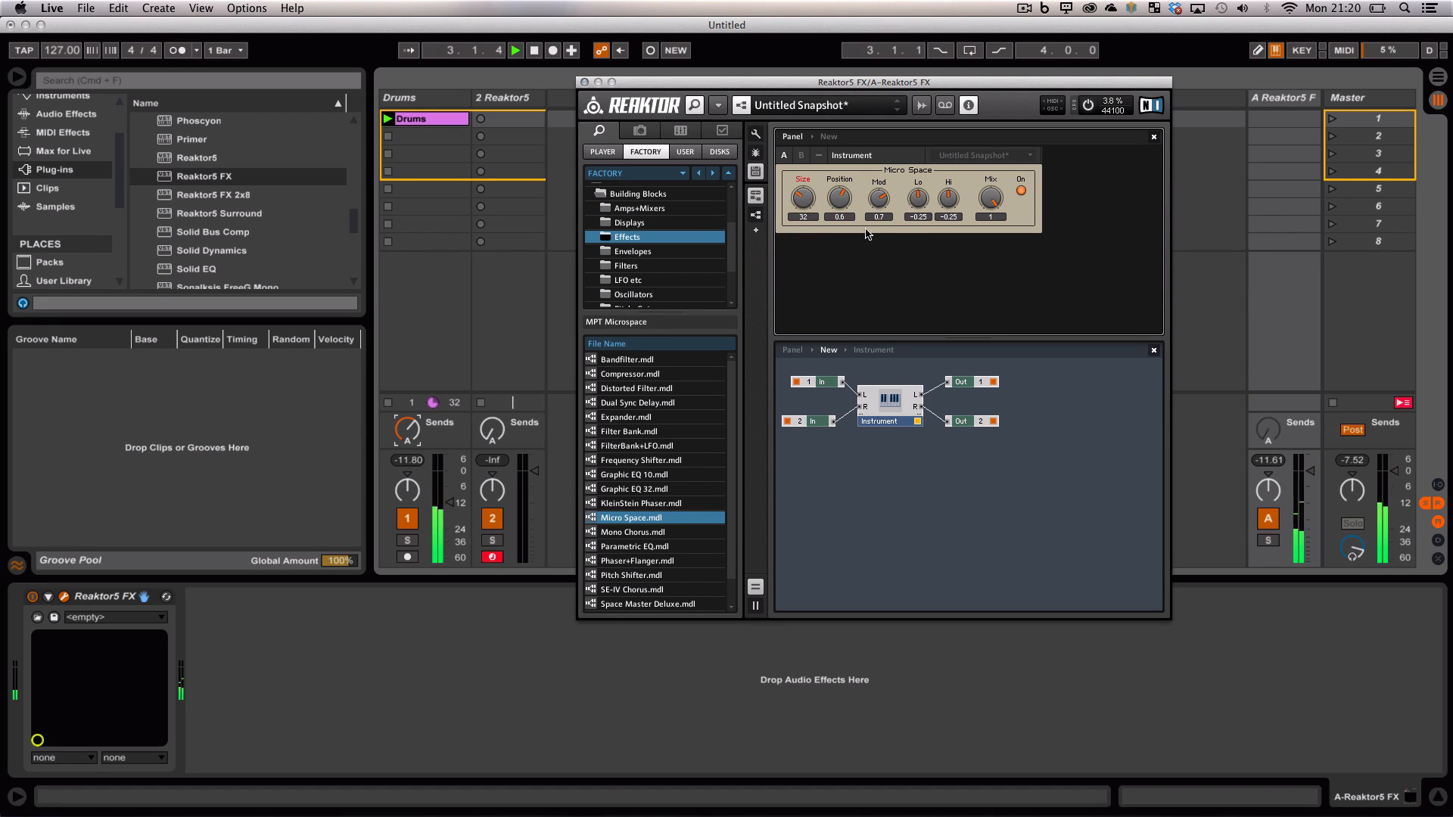
pyautogui.moveTo(918, 197); pyautogui.dragTo(920, 177)
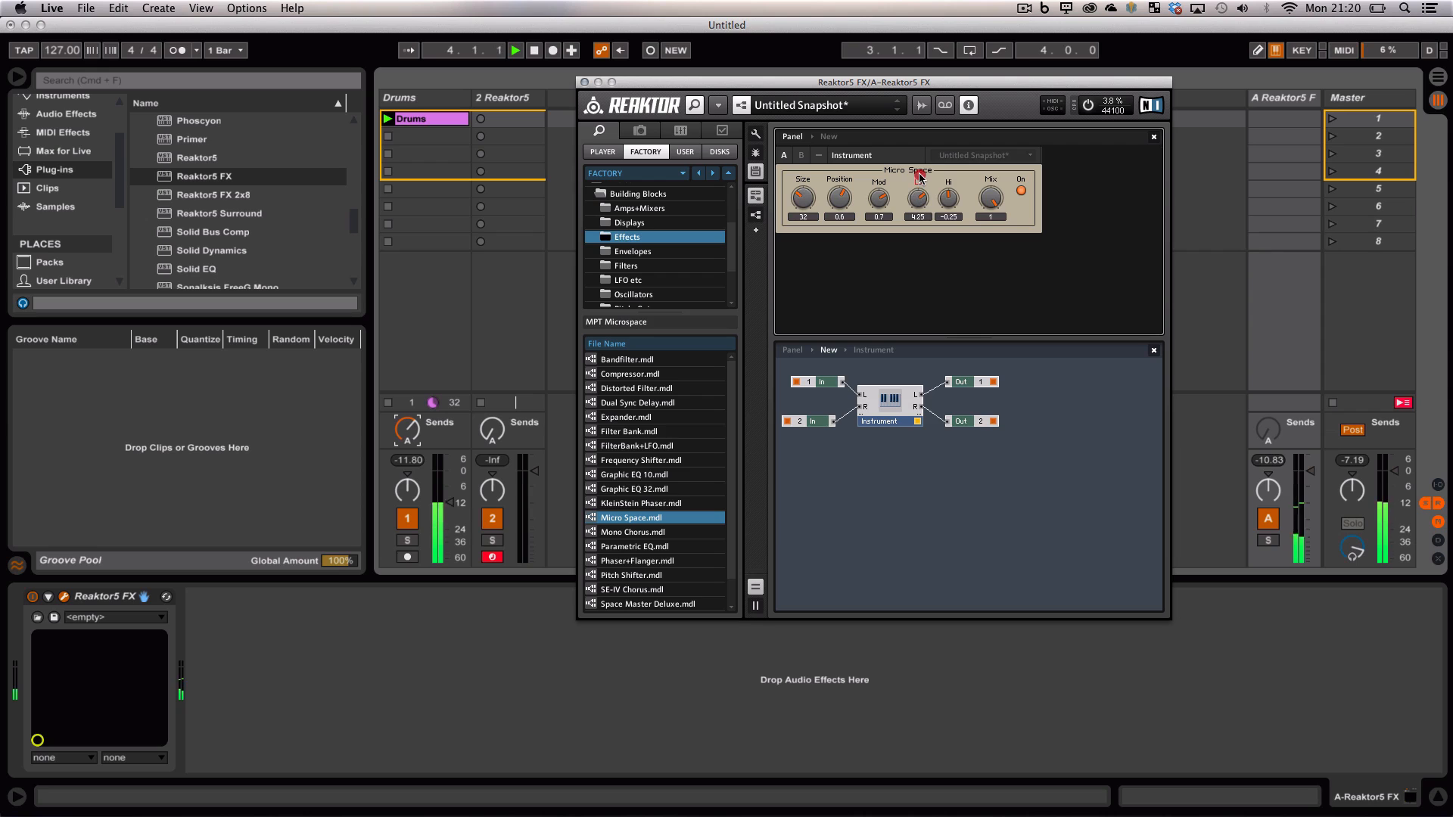
pyautogui.click(948, 206)
pyautogui.moveTo(806, 202); pyautogui.dragTo(803, 162)
pyautogui.moveTo(814, 199); pyautogui.dragTo(814, 201)
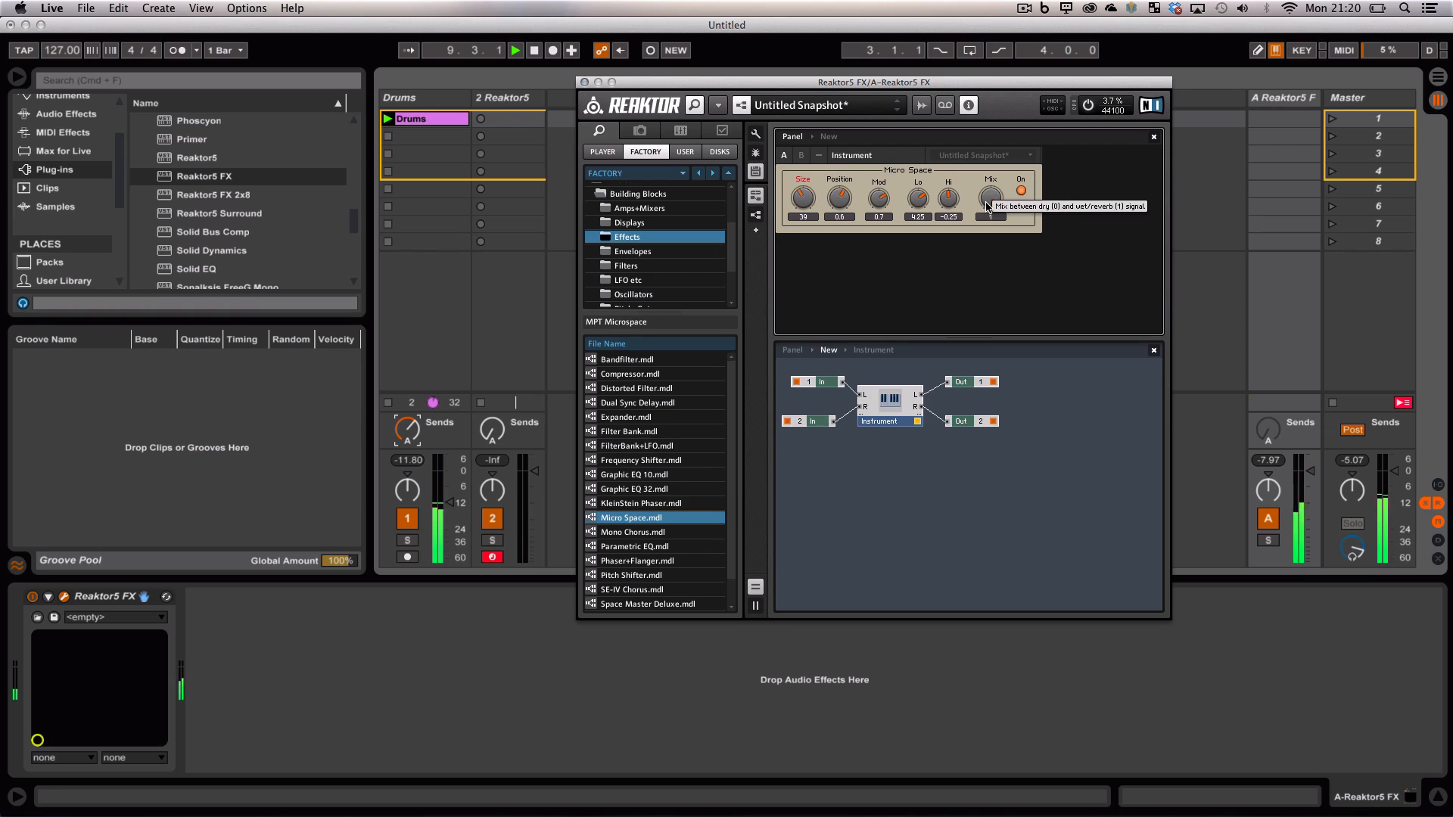
pyautogui.moveTo(803, 201); pyautogui.dragTo(803, 194)
# Step: Lower the Drums track's send to return A to -23.0 dB and stop playback
pyautogui.moveTo(412, 435); pyautogui.dragTo(412, 481)
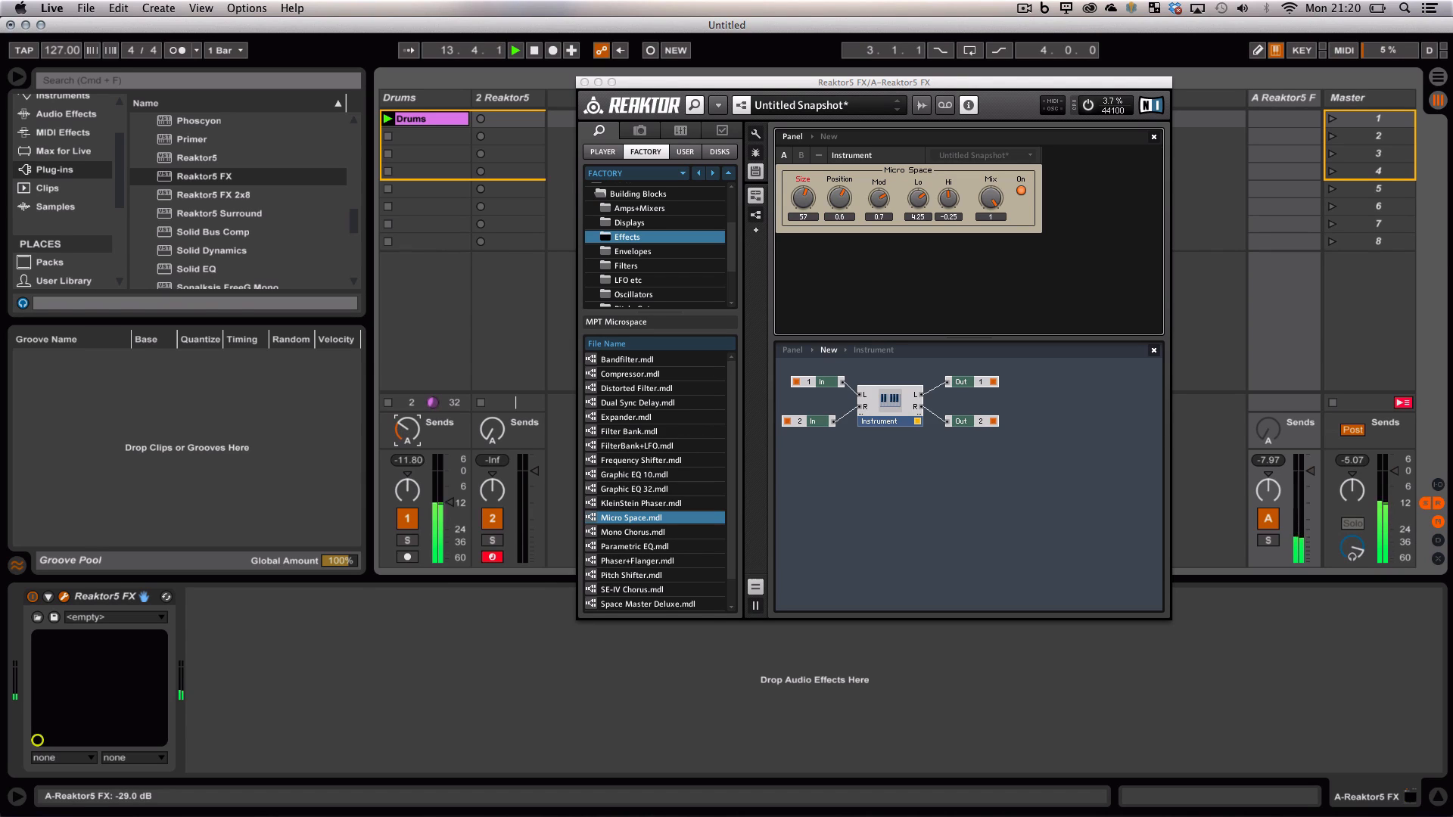
pyautogui.moveTo(413, 477); pyautogui.dragTo(412, 472)
pyautogui.press('space')
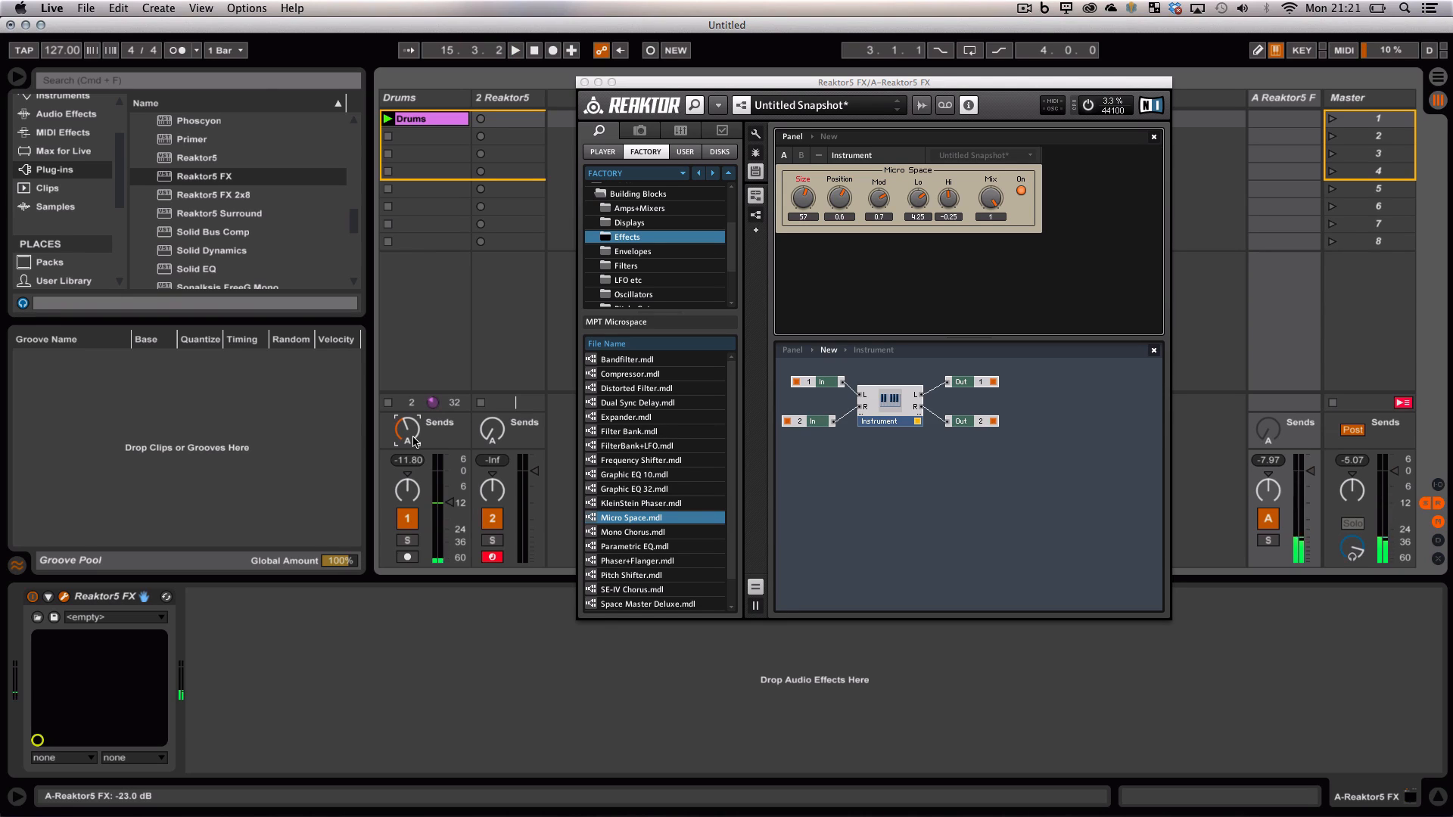
# Step: Set Micro Space's Size to 84 and, with the drums playing, raise Hi to 1.5
pyautogui.moveTo(802, 198); pyautogui.dragTo(806, 190)
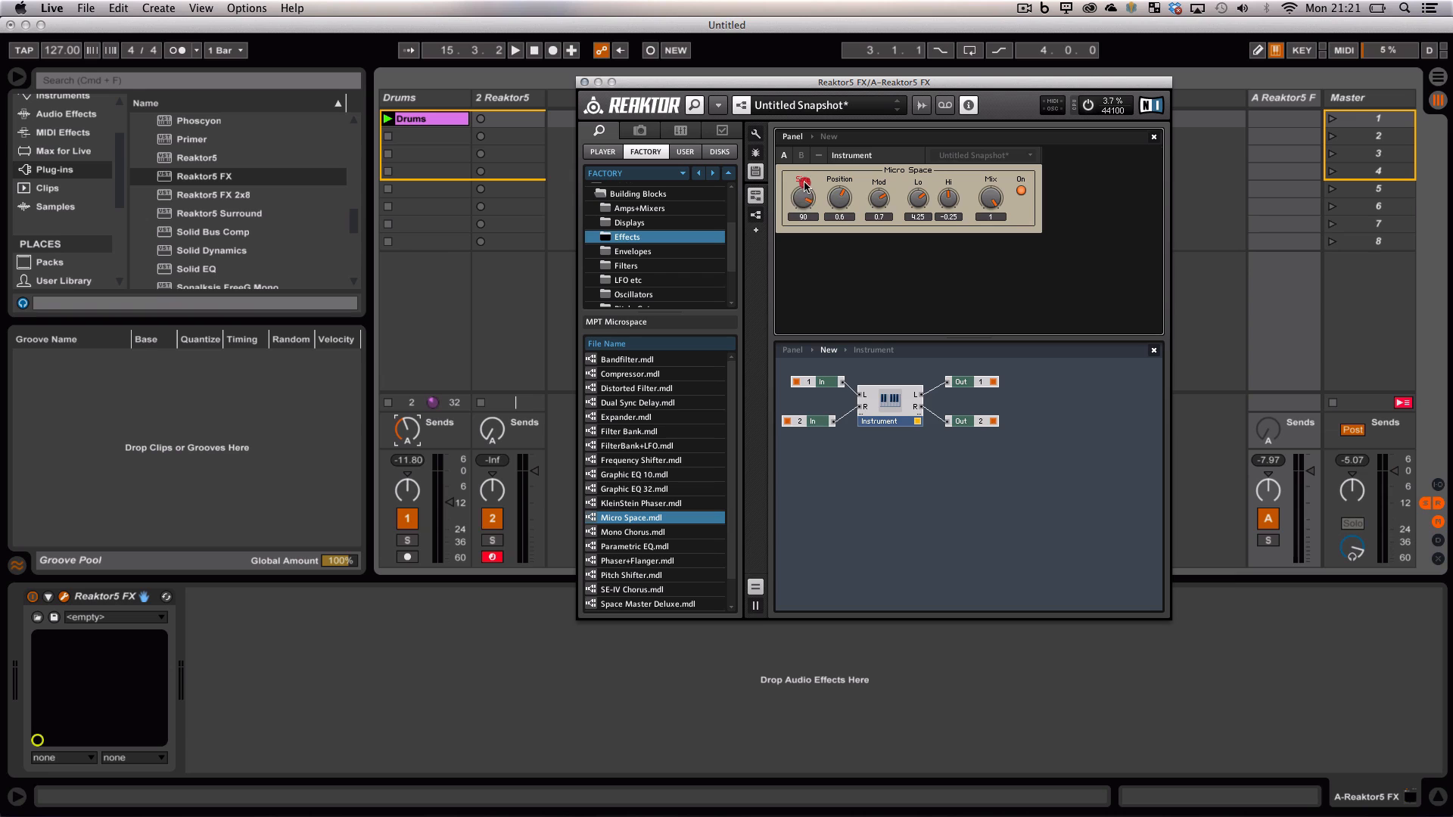
pyautogui.moveTo(805, 203); pyautogui.dragTo(807, 192)
pyautogui.press('space')
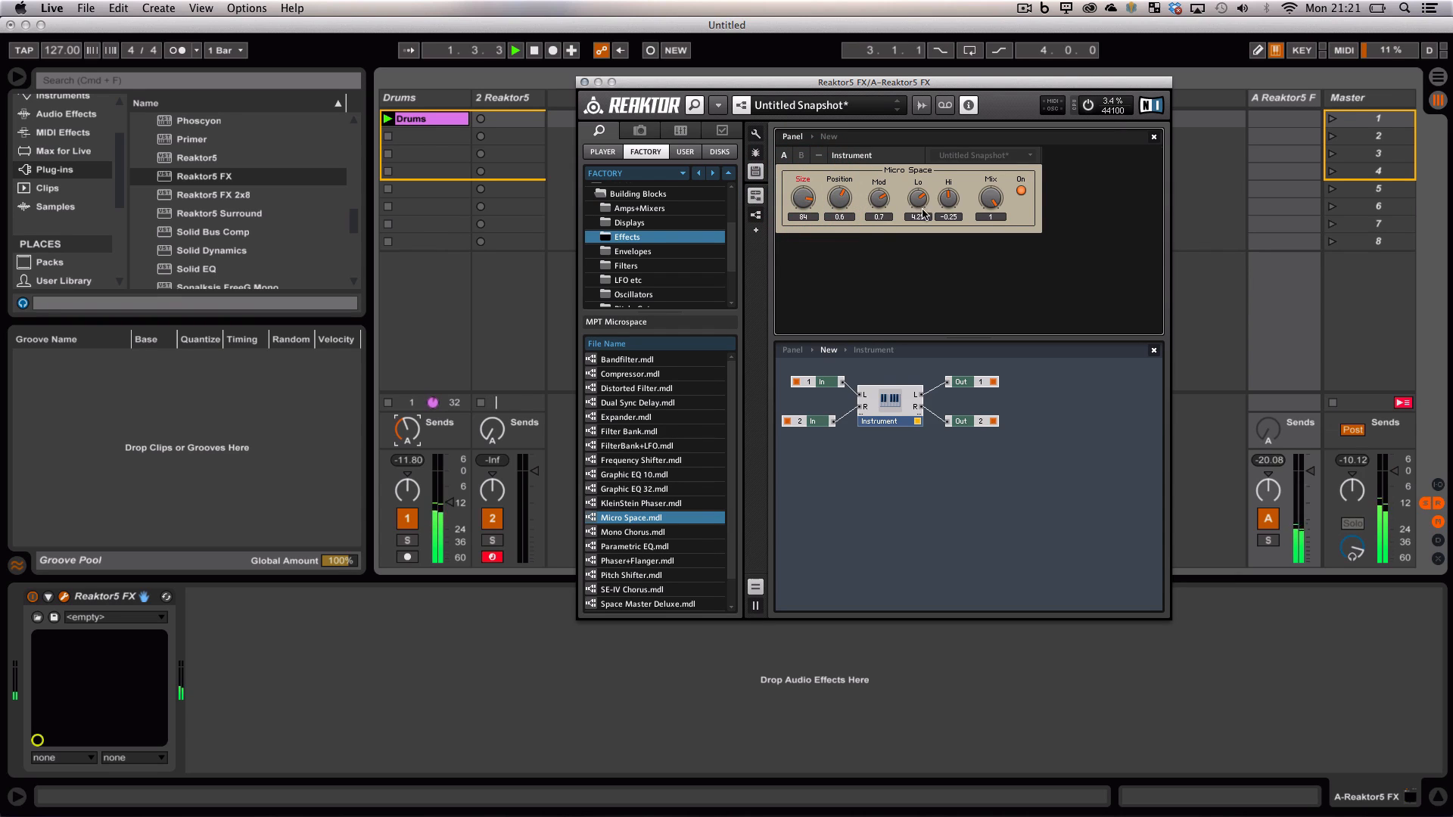
pyautogui.moveTo(949, 198); pyautogui.dragTo(948, 185)
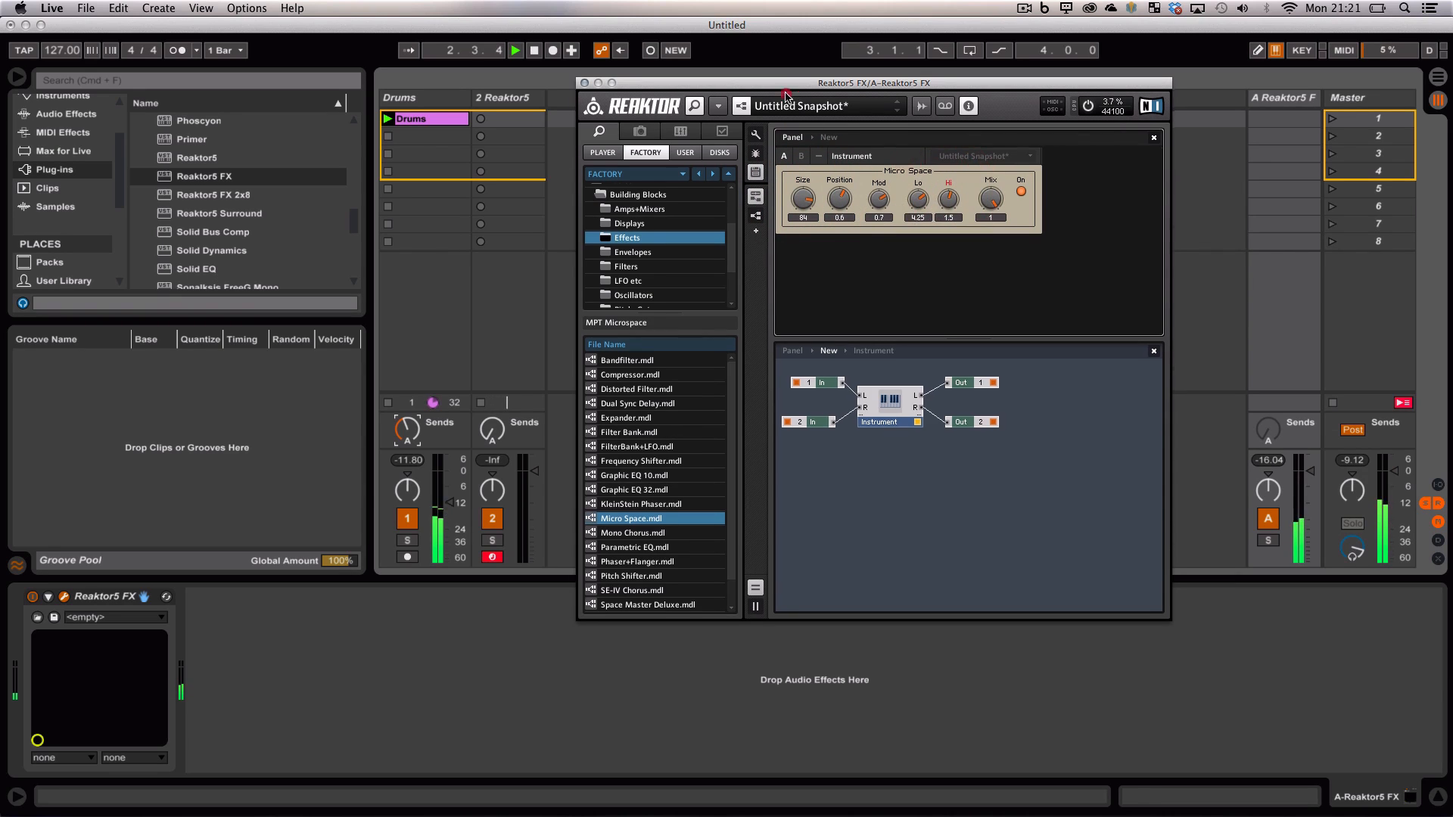
# Step: Move the plug-in window down to uncover the tracks and select the Reaktor5 FX return track
pyautogui.moveTo(788, 82); pyautogui.dragTo(742, 293)
pyautogui.click(1278, 99)
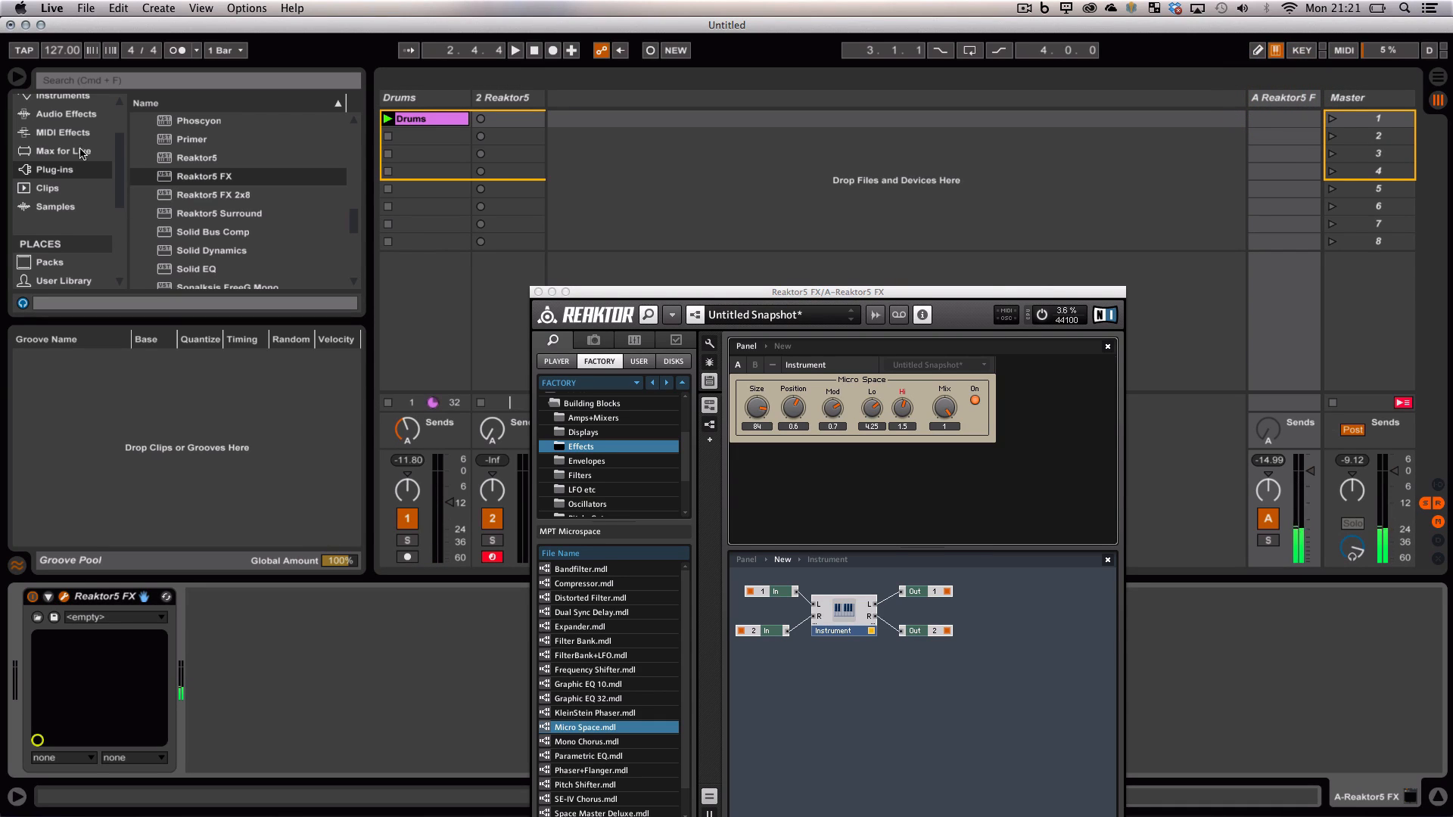
# Step: Add Live's Compressor audio effect after Reaktor5 FX on the return track
pyautogui.click(67, 114)
pyautogui.scroll(-5, 206, 206)
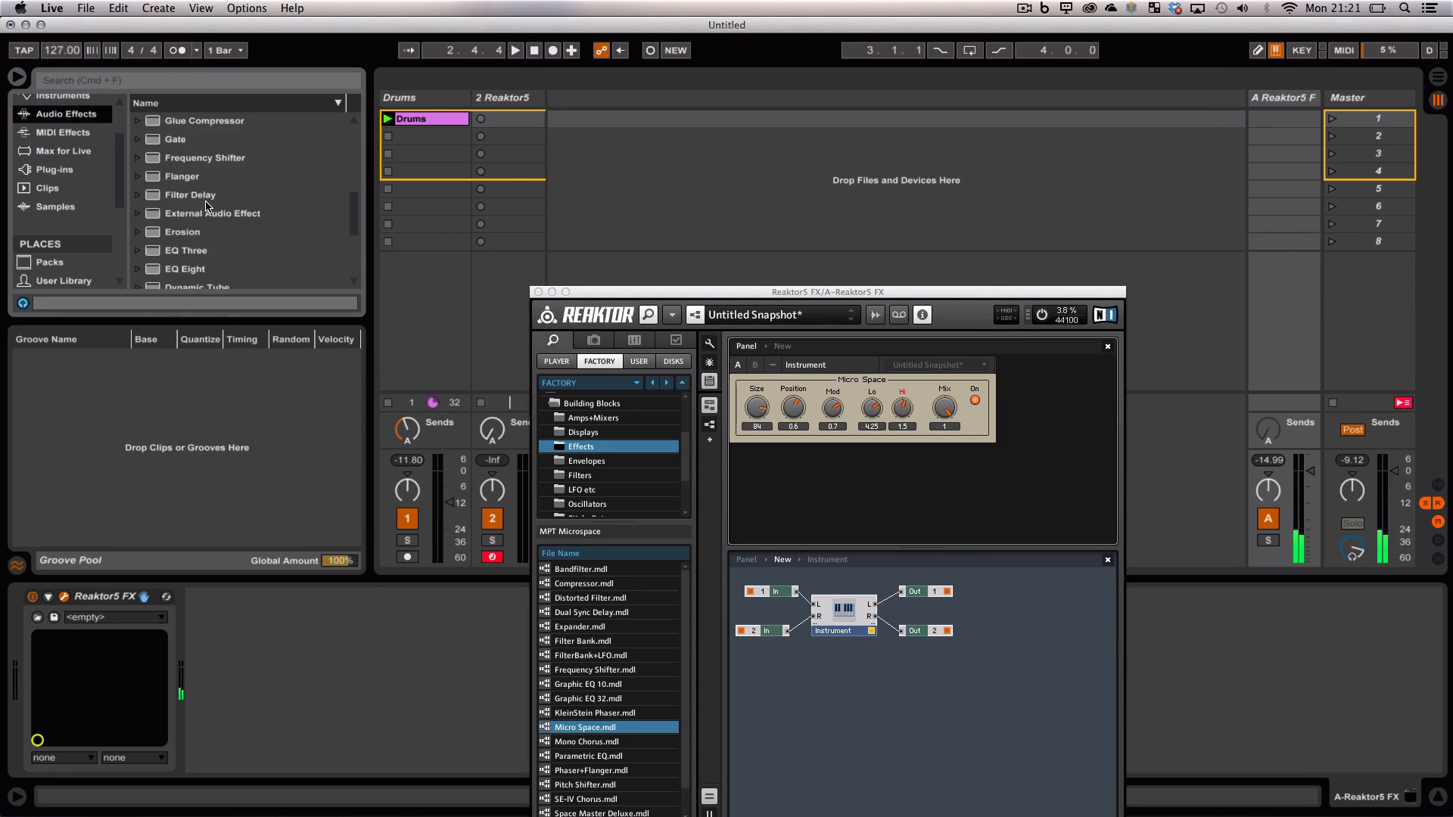
pyautogui.scroll(-3, 207, 206)
pyautogui.doubleClick(196, 232)
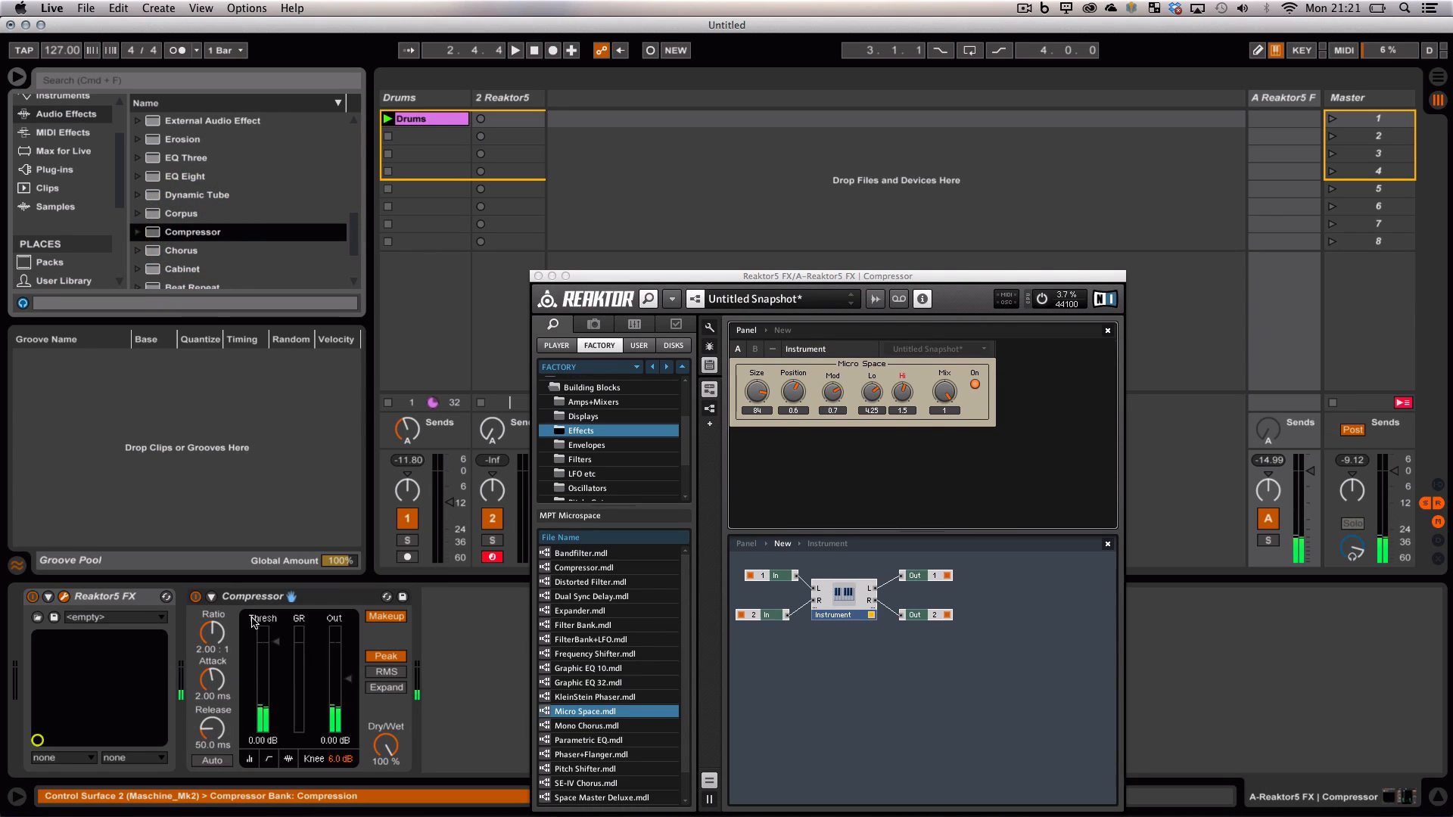
# Step: Expand the Compressor's sidechain section and enable Sidechain with Drums, Post FX, as the audio source
pyautogui.click(210, 598)
pyautogui.click(225, 616)
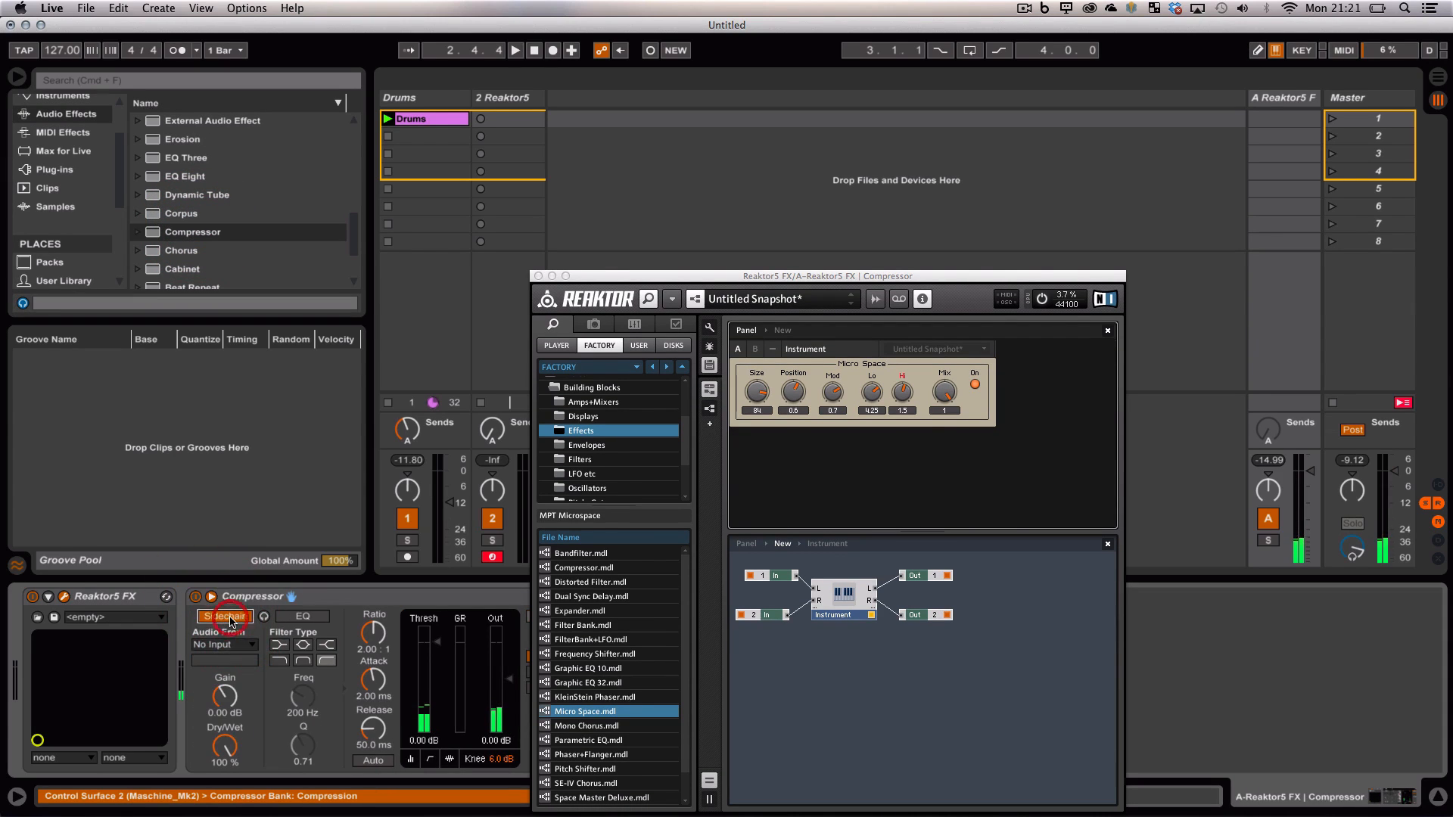
pyautogui.click(242, 645)
pyautogui.click(249, 660)
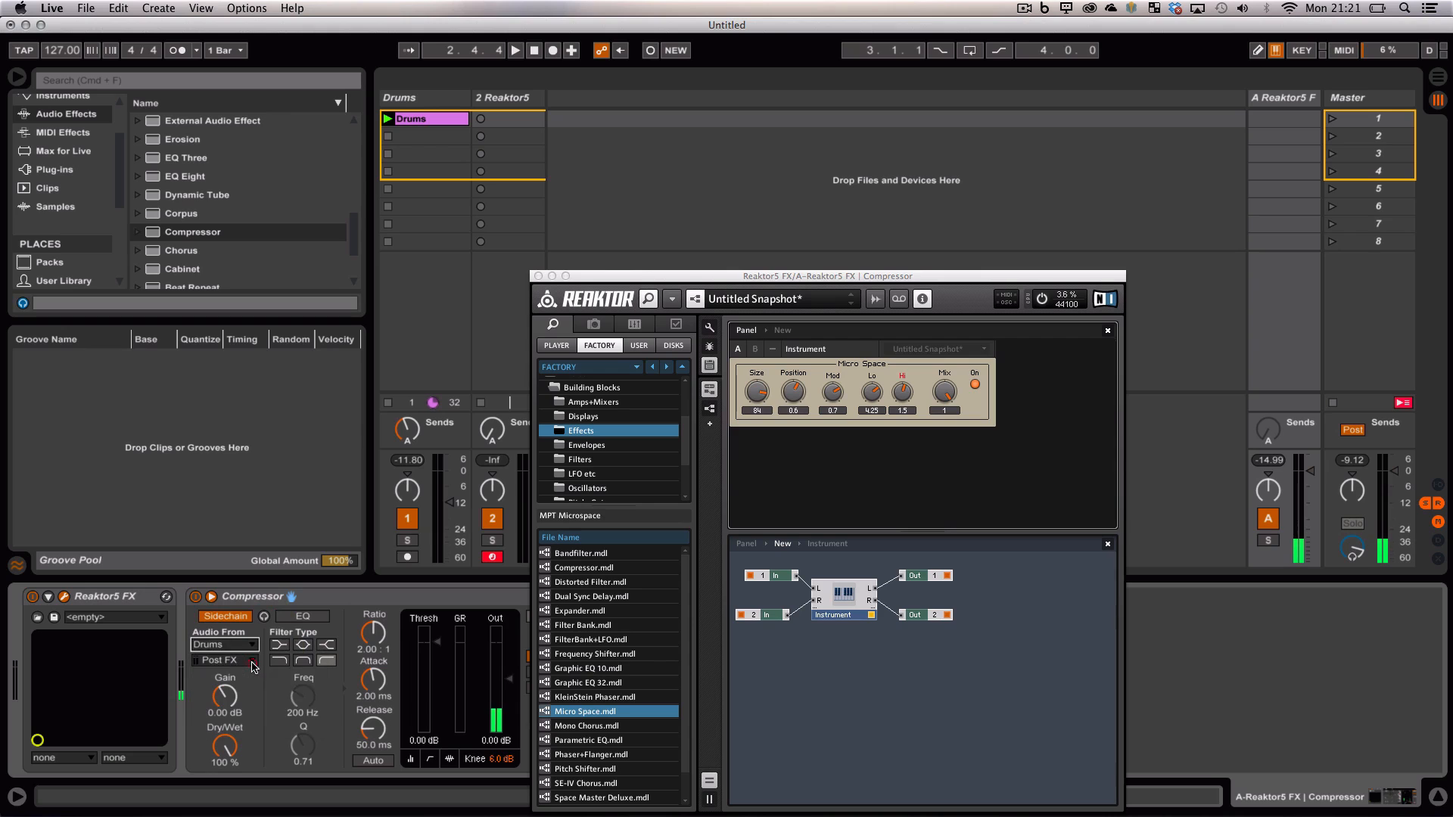
# Step: Enable the Compressor's sidechain EQ with the low-pass filter type and lower its frequency to 125 Hz
pyautogui.click(306, 619)
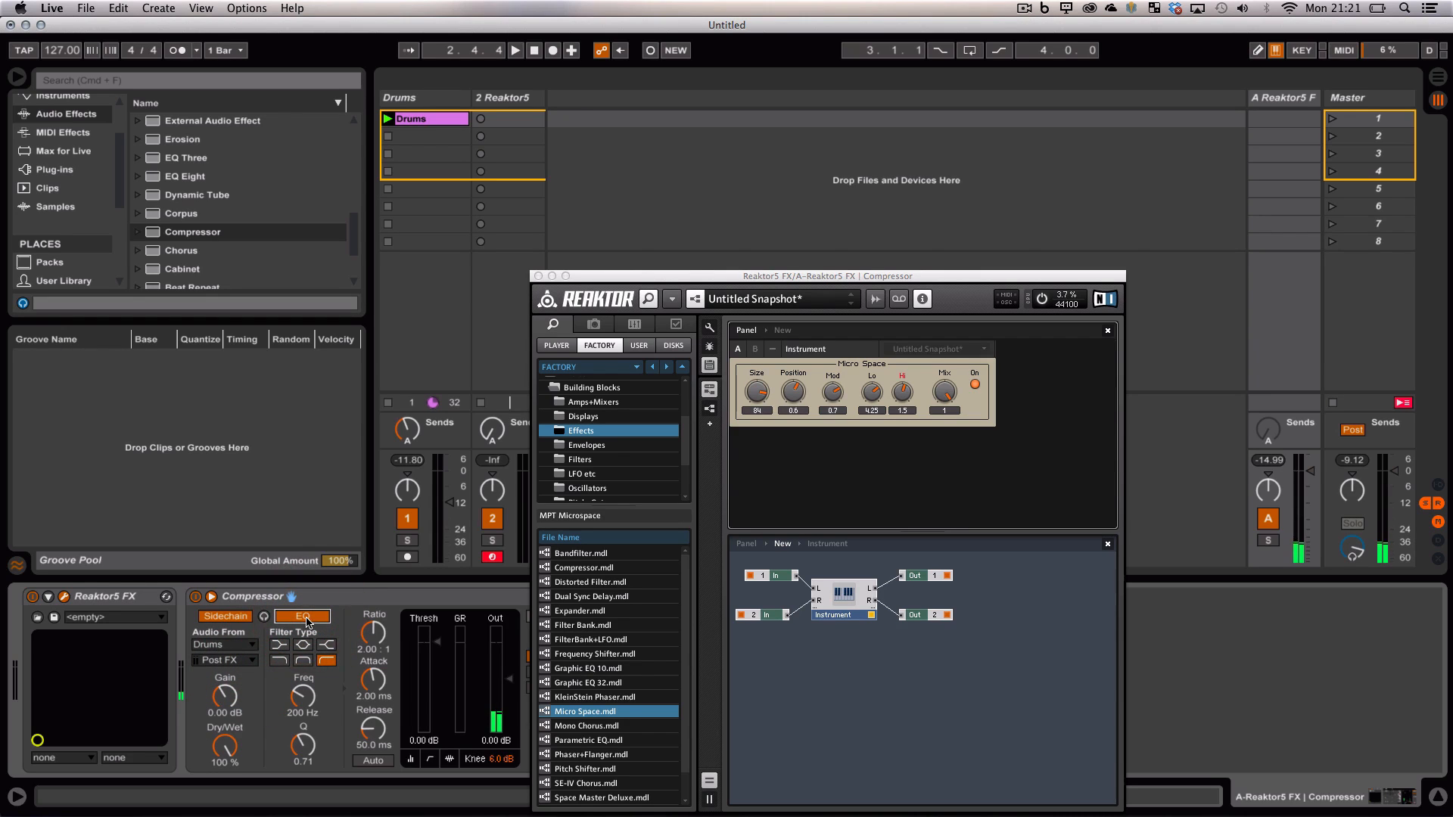
pyautogui.click(279, 661)
pyautogui.moveTo(303, 695); pyautogui.dragTo(302, 707)
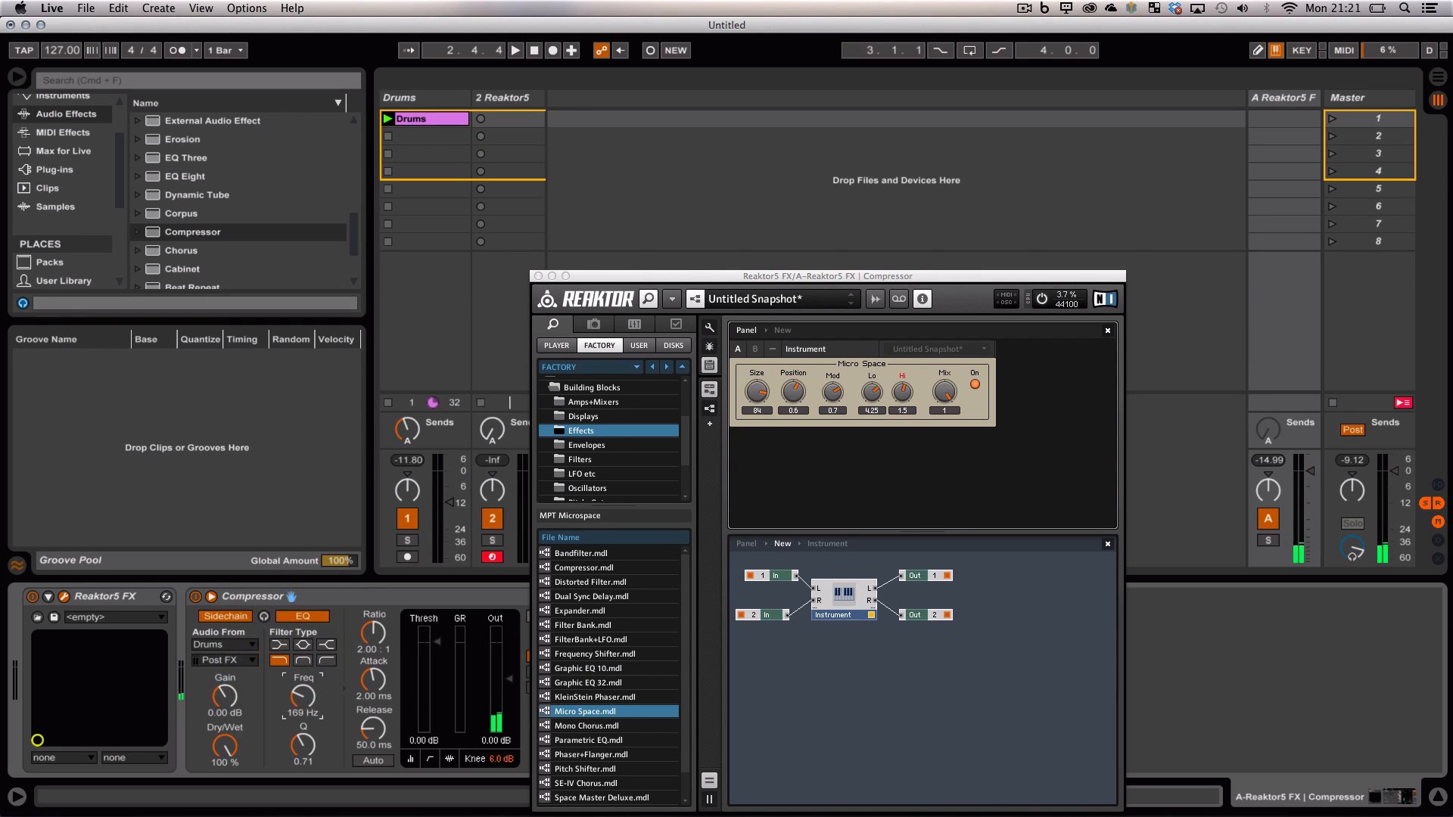
# Step: Lower the Compressor's threshold to -27.2 dB and start playing the drums
pyautogui.moveTo(438, 651); pyautogui.dragTo(439, 698)
pyautogui.press('space')
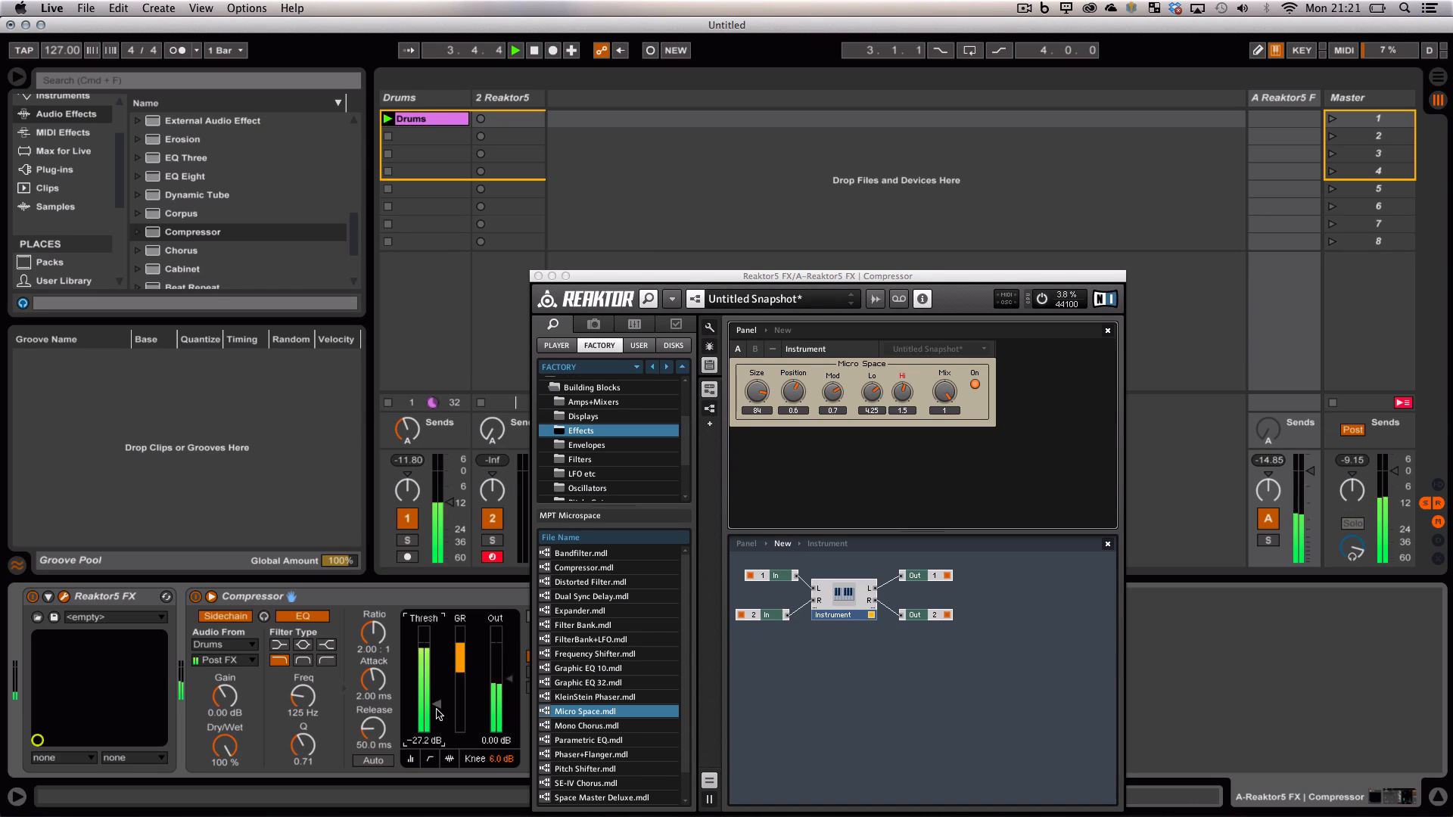
# Step: Move the Reaktor window clear of the Compressor and set Micro Space's Position to 0.86, Mod to 0.88 and Size to 59
pyautogui.moveTo(795, 281); pyautogui.dragTo(900, 186)
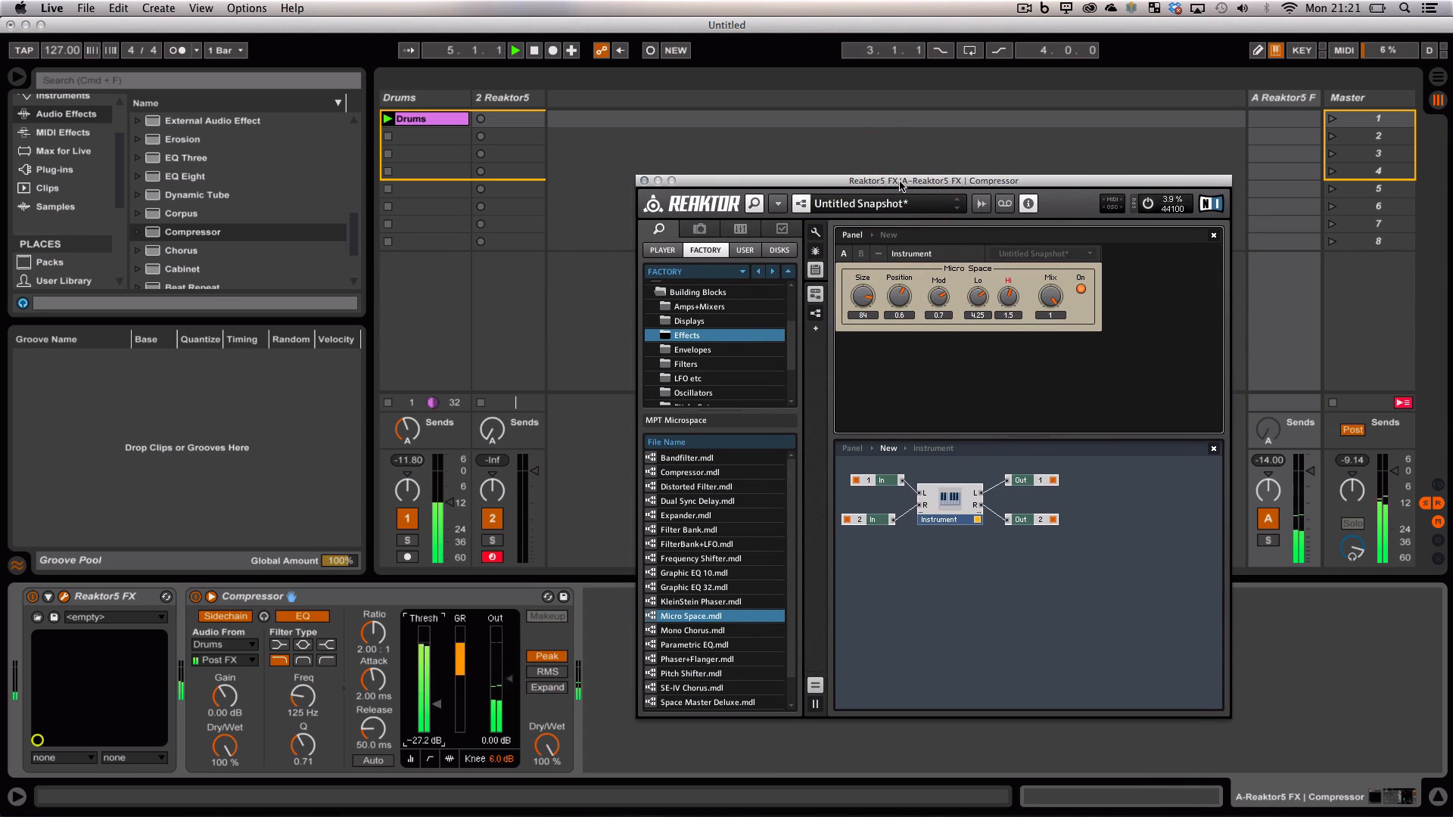
pyautogui.moveTo(1007, 292)
pyautogui.mouseDown()
pyautogui.moveTo(1009, 315)
pyautogui.moveTo(943, 278)
pyautogui.moveTo(900, 275)
pyautogui.moveTo(868, 305)
pyautogui.mouseUp()
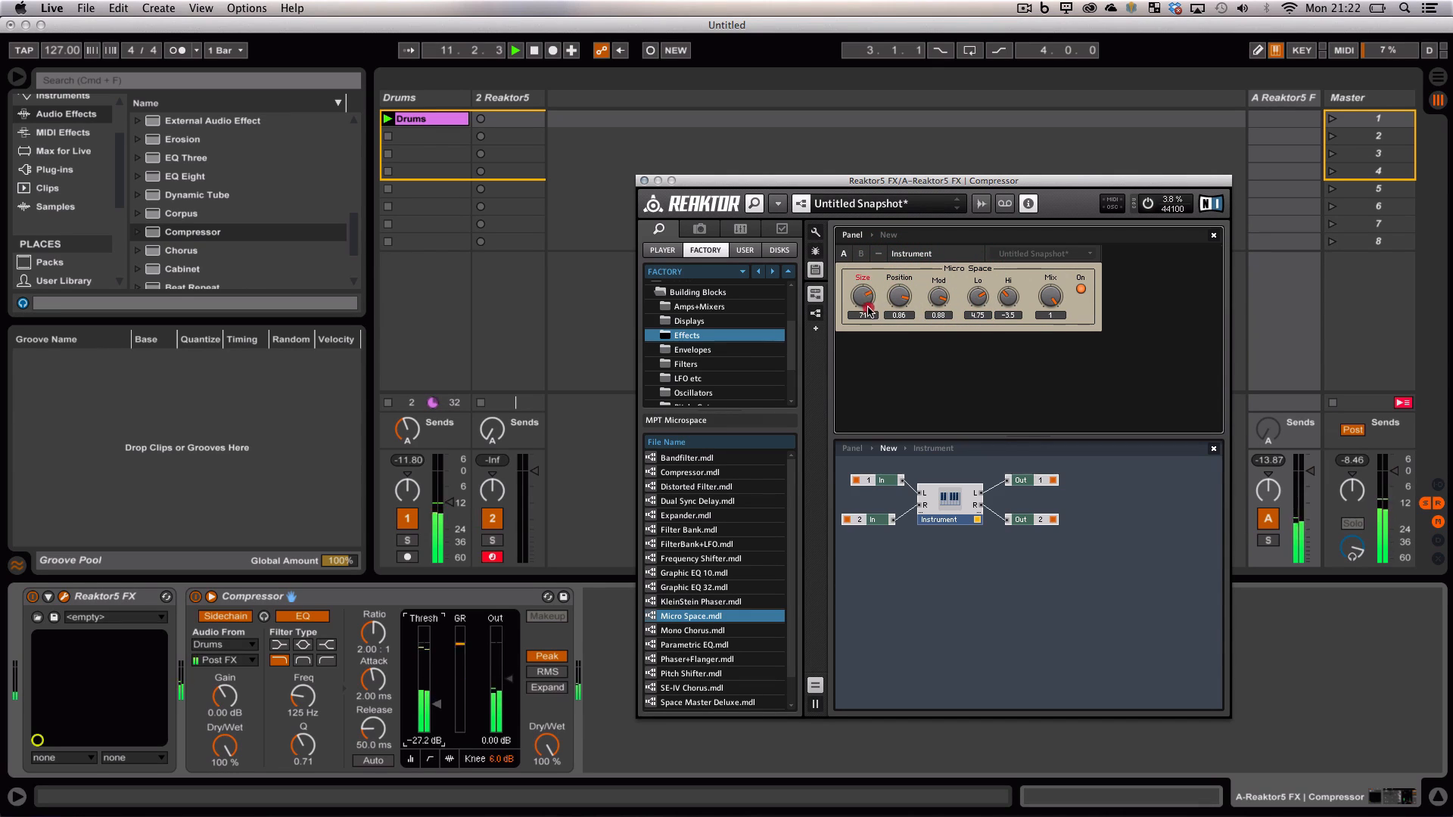
pyautogui.moveTo(869, 322); pyautogui.dragTo(869, 322)
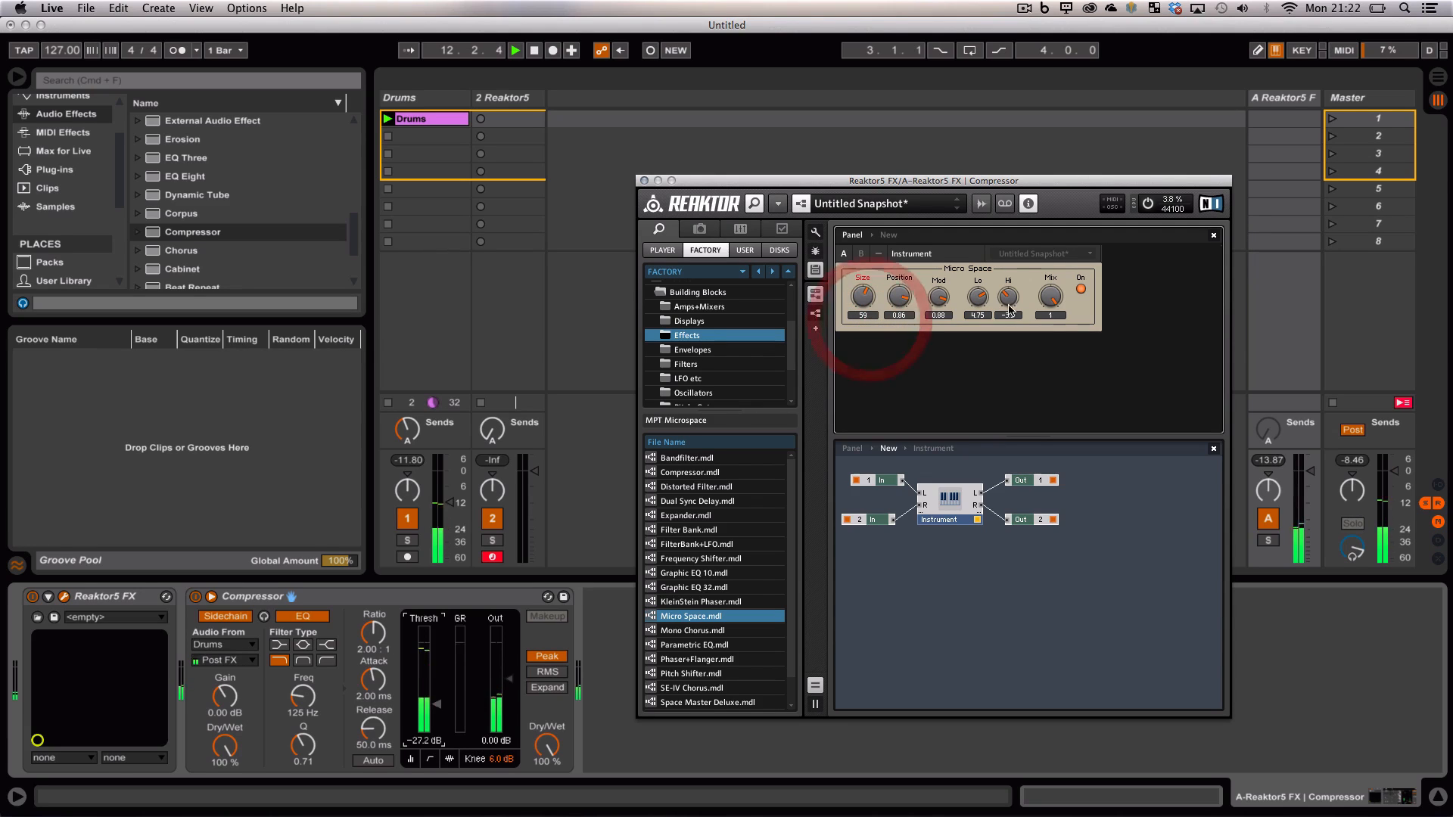
# Step: Set Micro Space's Lo to -9.5 and Hi to 0.25 while the drums play
pyautogui.moveTo(1011, 303); pyautogui.dragTo(981, 334)
pyautogui.moveTo(981, 338); pyautogui.dragTo(981, 353)
pyautogui.moveTo(1010, 296); pyautogui.dragTo(1012, 289)
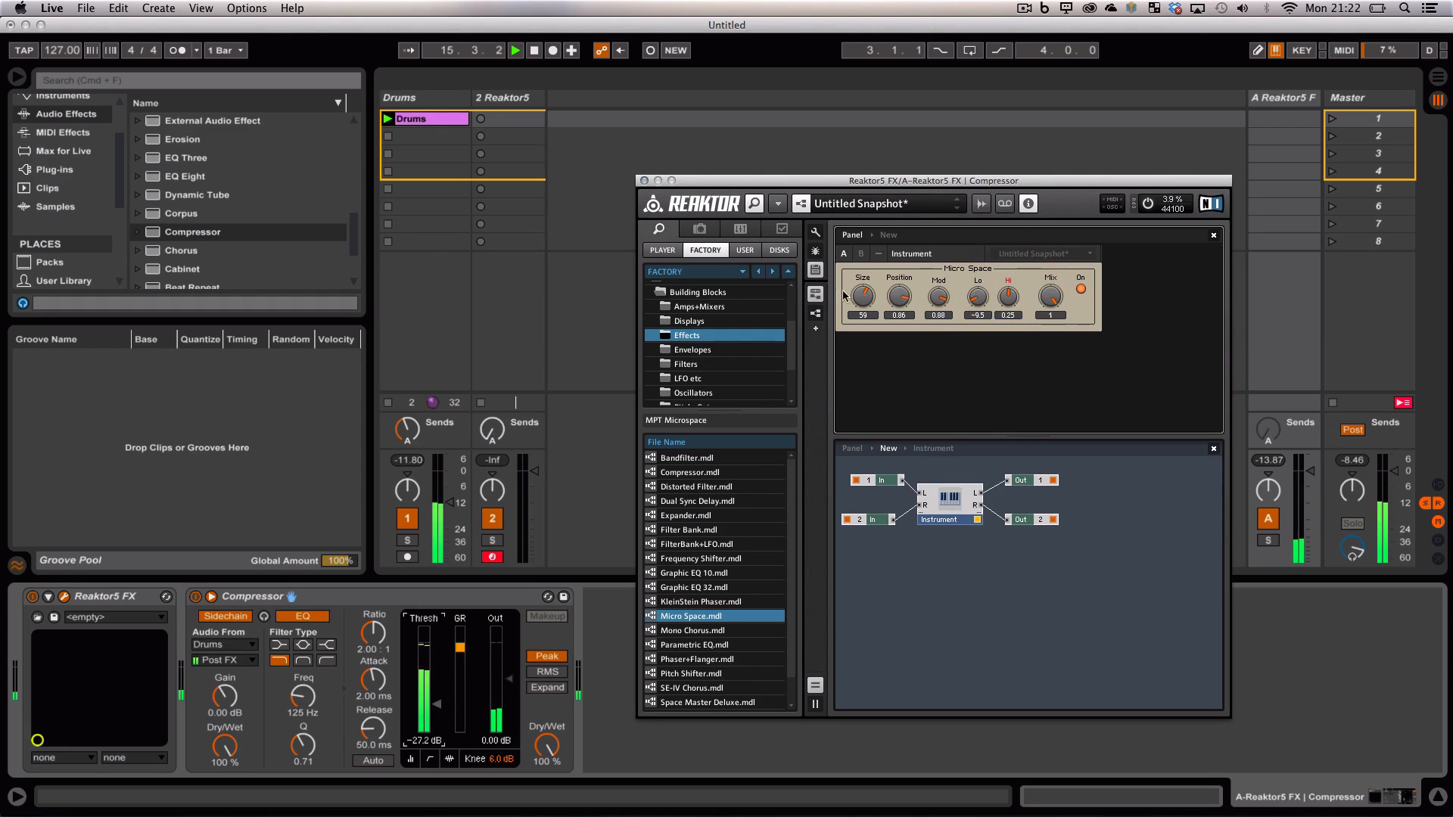
# Step: Raise Micro Space's Size to 87 and stop playback
pyautogui.moveTo(863, 287); pyautogui.dragTo(858, 265)
pyautogui.click(868, 296)
pyautogui.moveTo(868, 297); pyautogui.dragTo(865, 293)
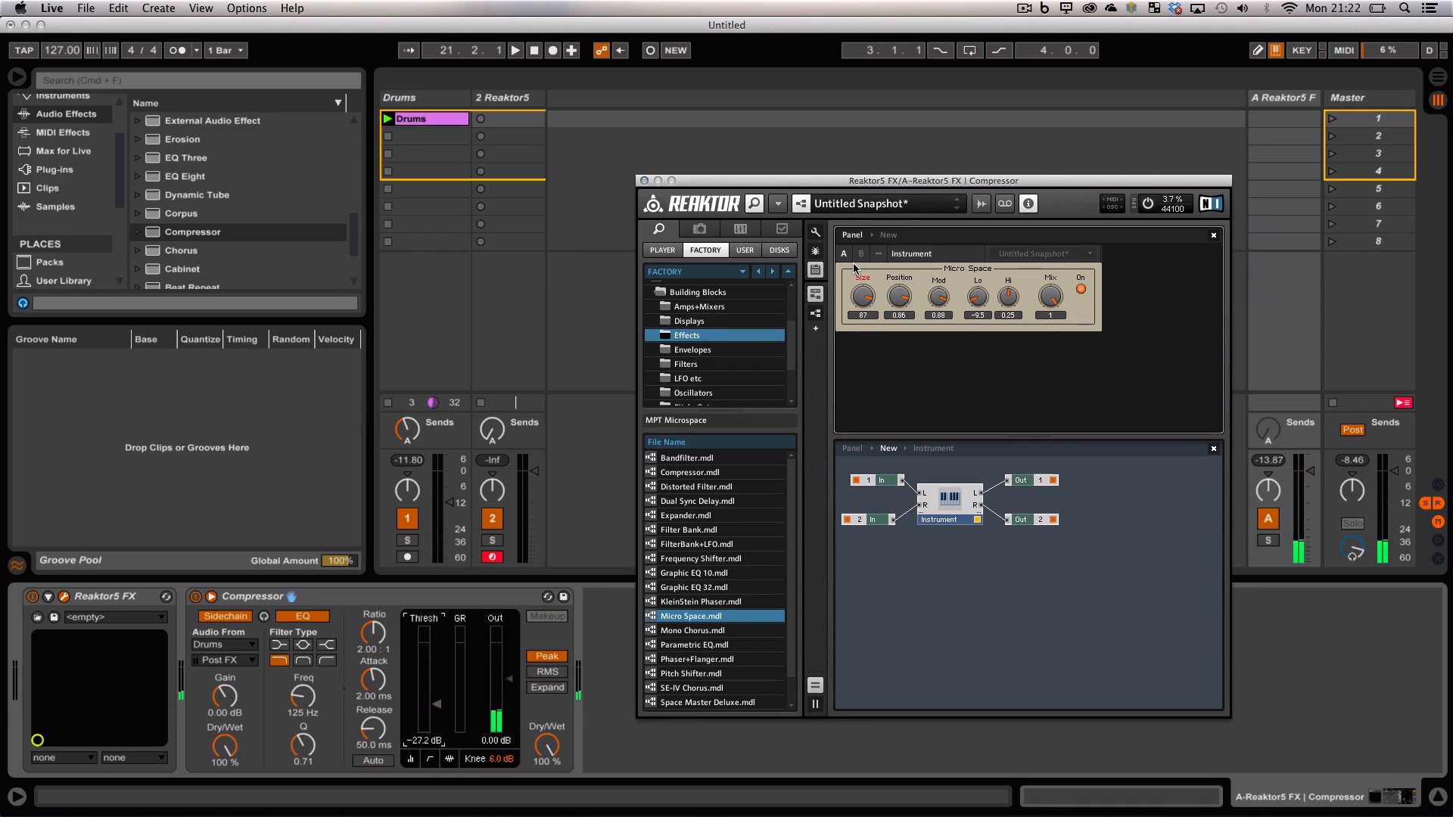
# Step: Save the Reaktor ensemble as MPT Microspace in the user Library's Ensembles folder and dismiss the autosave notice
pyautogui.click(775, 203)
pyautogui.moveTo(791, 222)
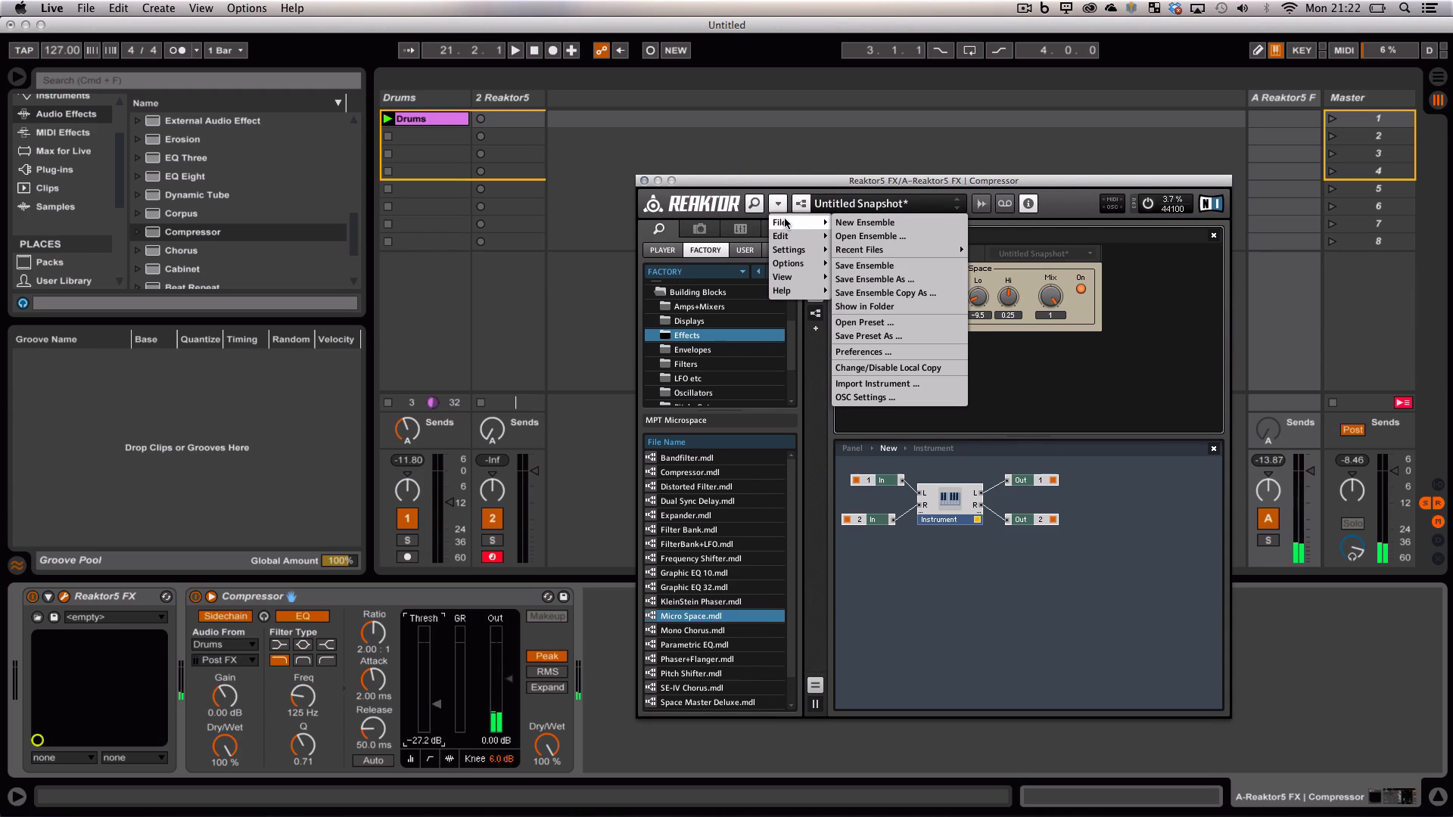
pyautogui.click(896, 271)
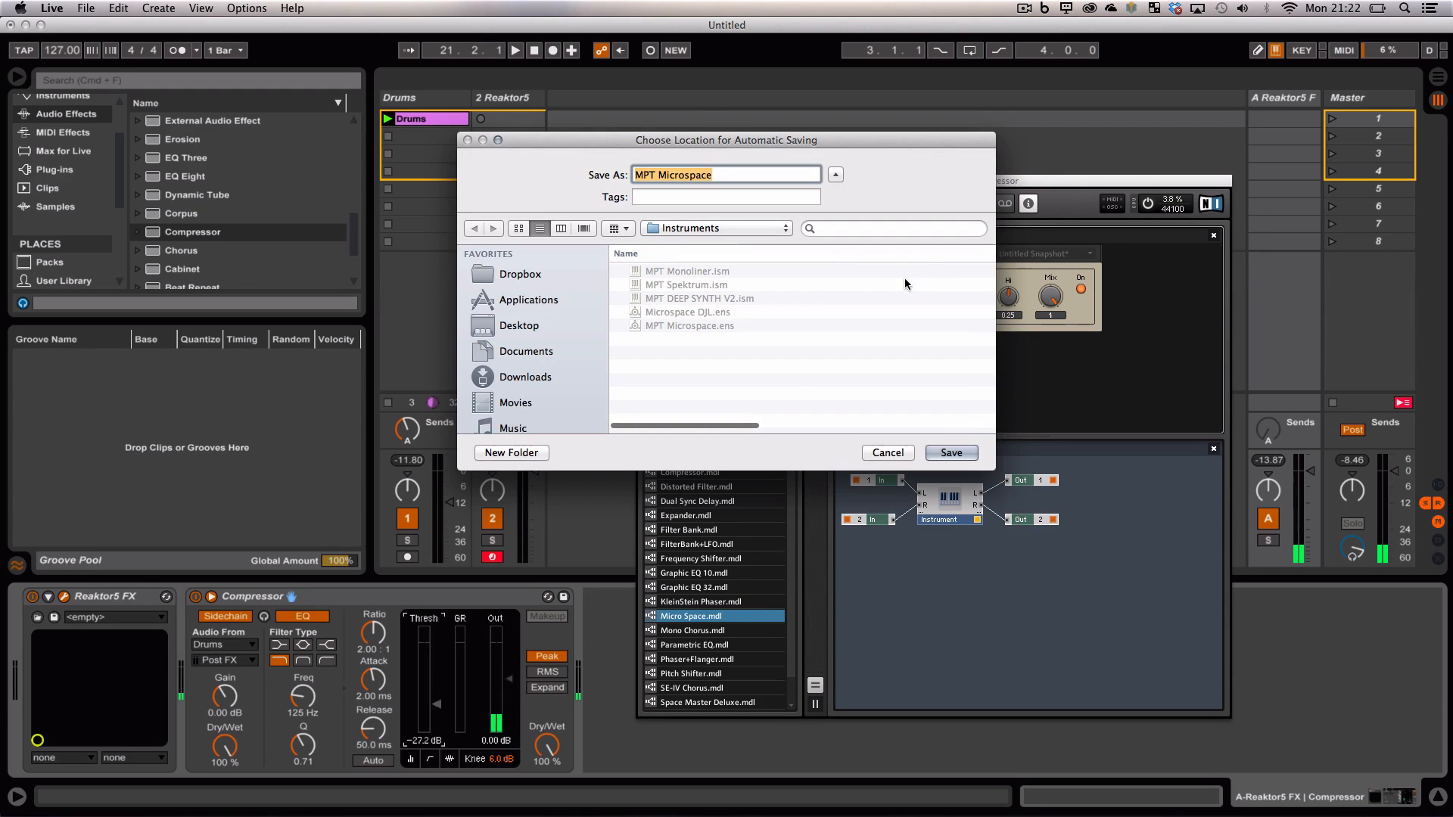
pyautogui.click(721, 234)
pyautogui.click(666, 243)
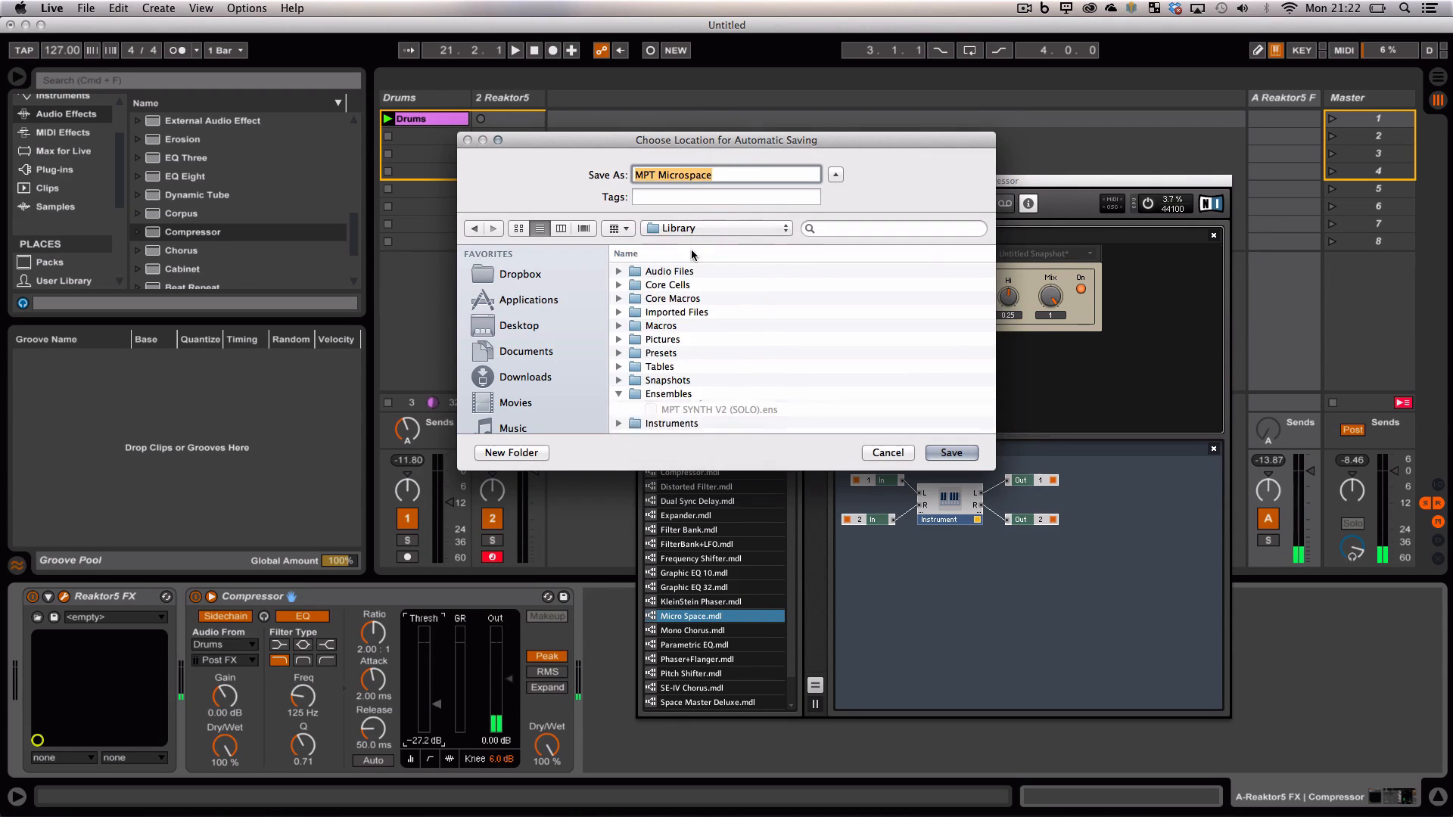
pyautogui.click(667, 393)
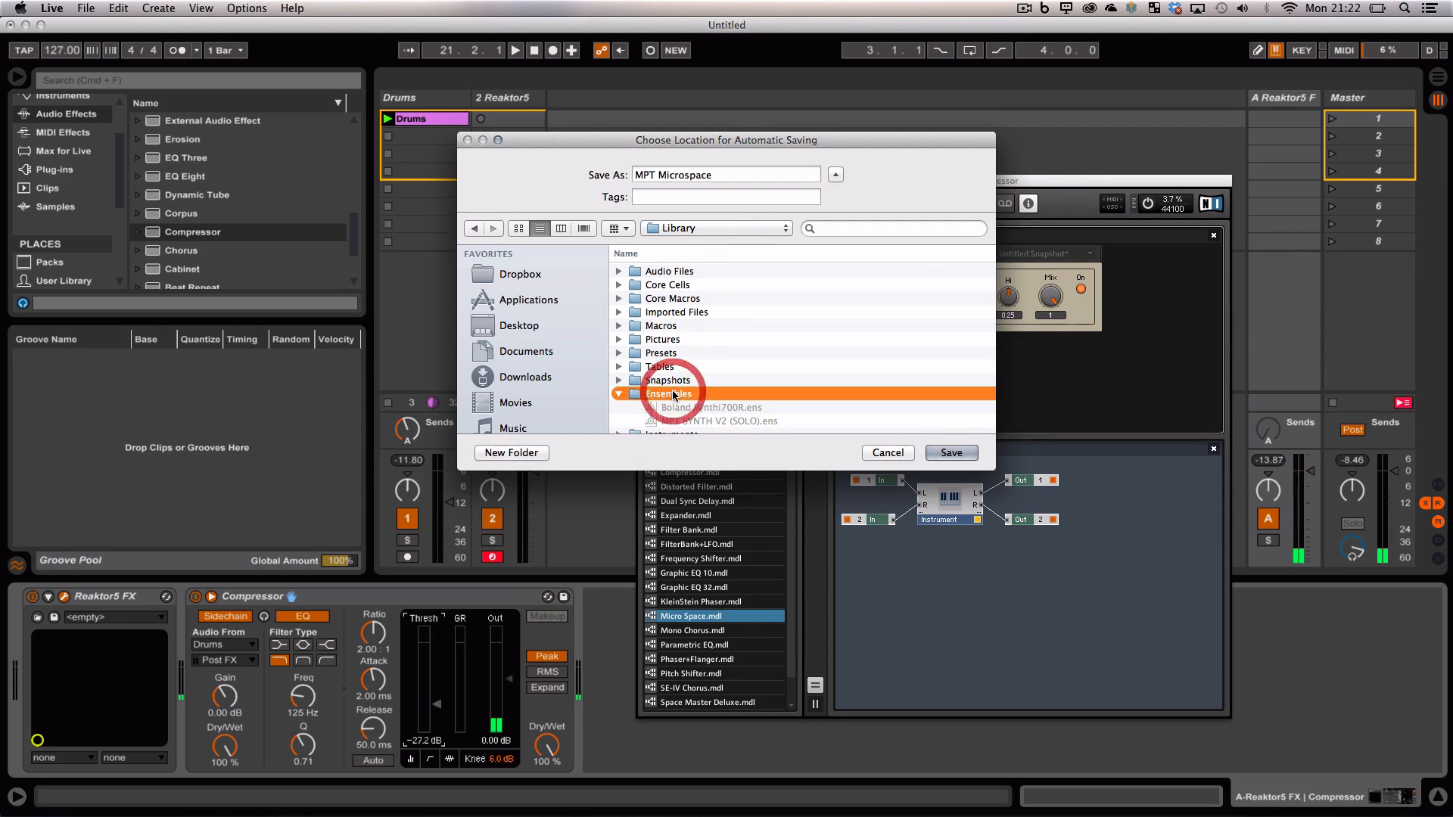
pyautogui.tripleClick(745, 173)
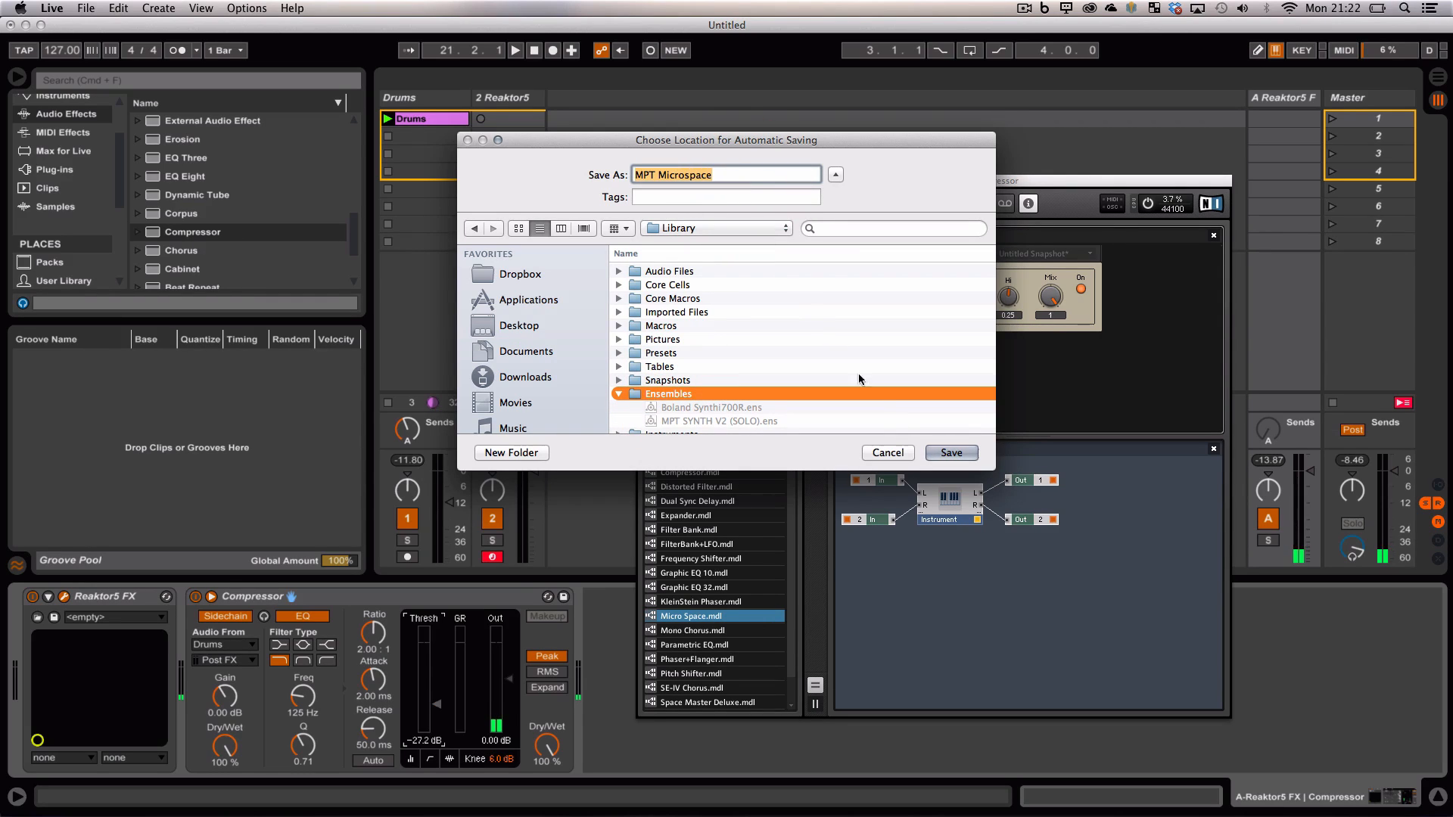
pyautogui.click(952, 454)
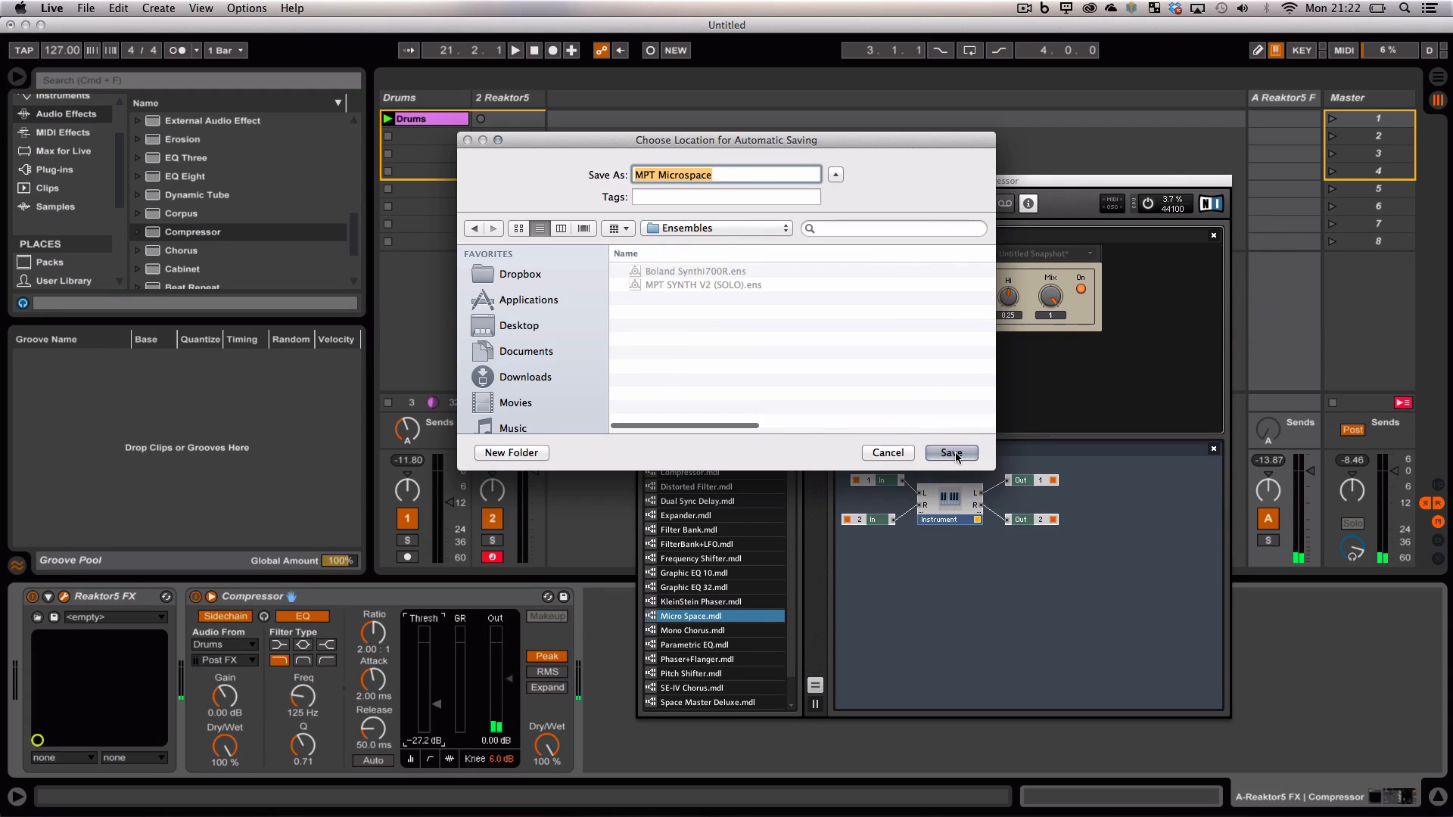
pyautogui.click(952, 453)
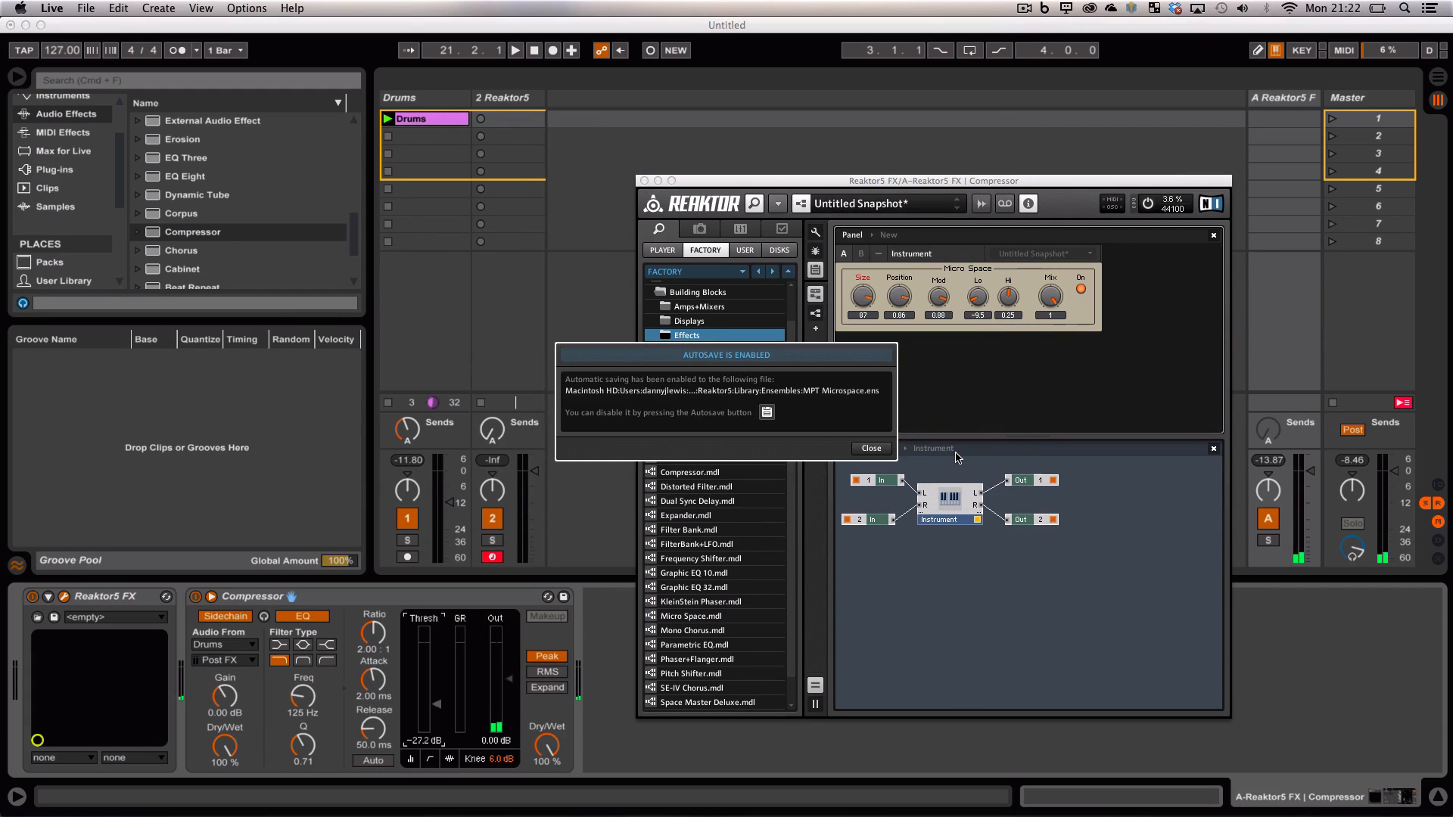
pyautogui.click(870, 448)
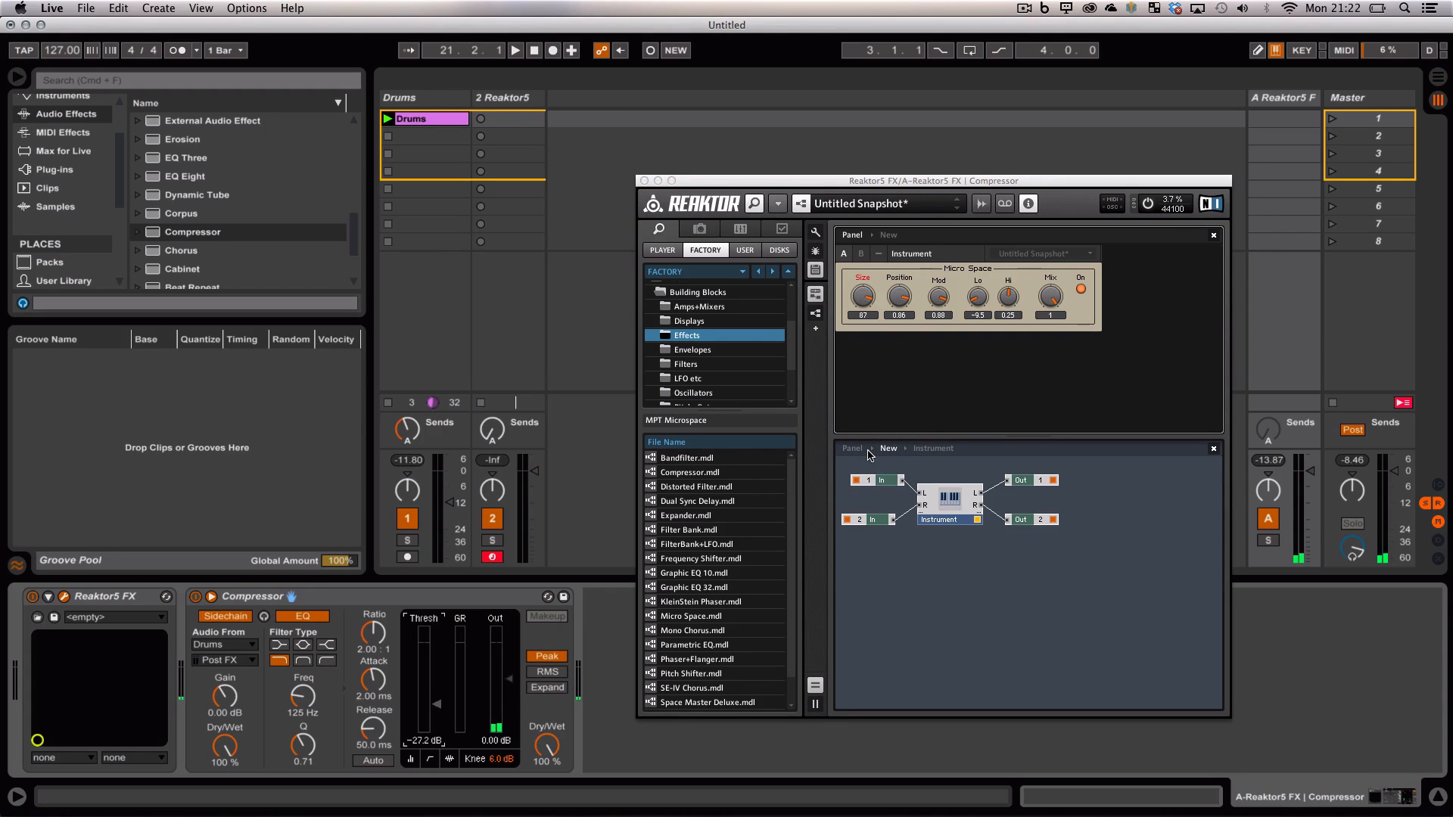
# Step: Find and select MPT Microspace.ens among the user ensembles in Reaktor's browser
pyautogui.click(747, 250)
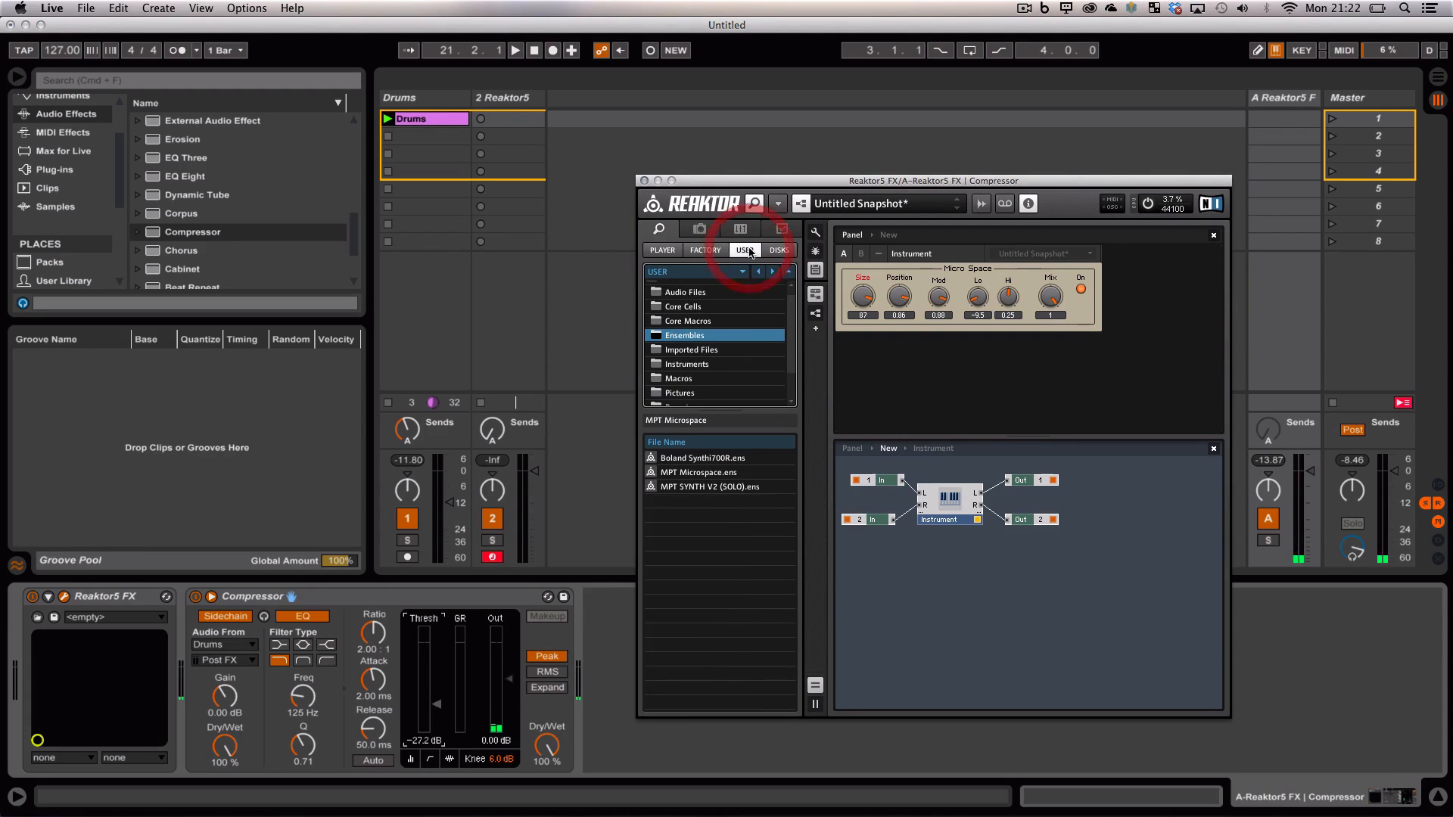
pyautogui.click(679, 474)
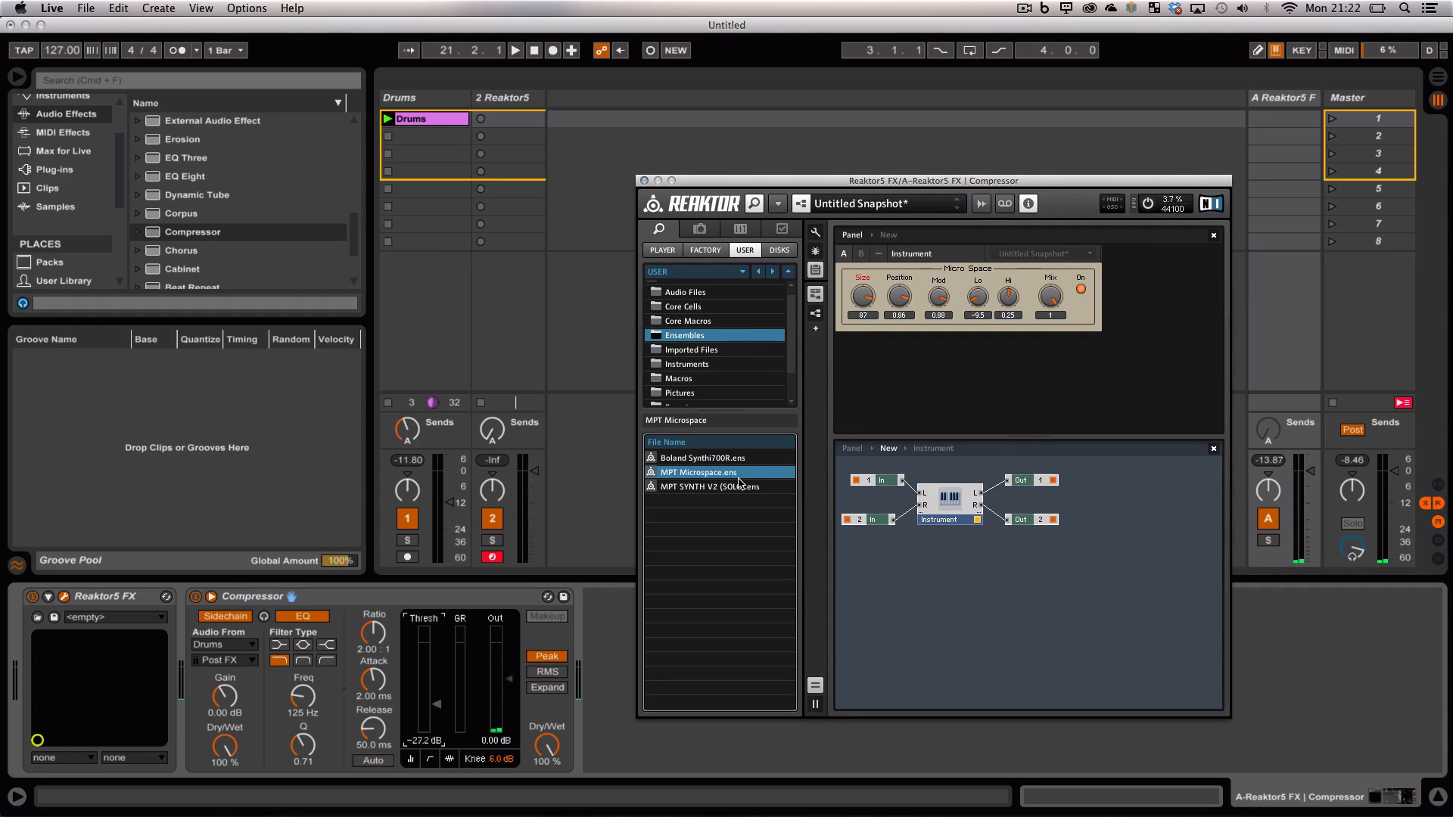
# Step: Switch to Safari and look through the posts and comments of the Underground Music Production Facebook group
pyautogui.press('super+Tab')
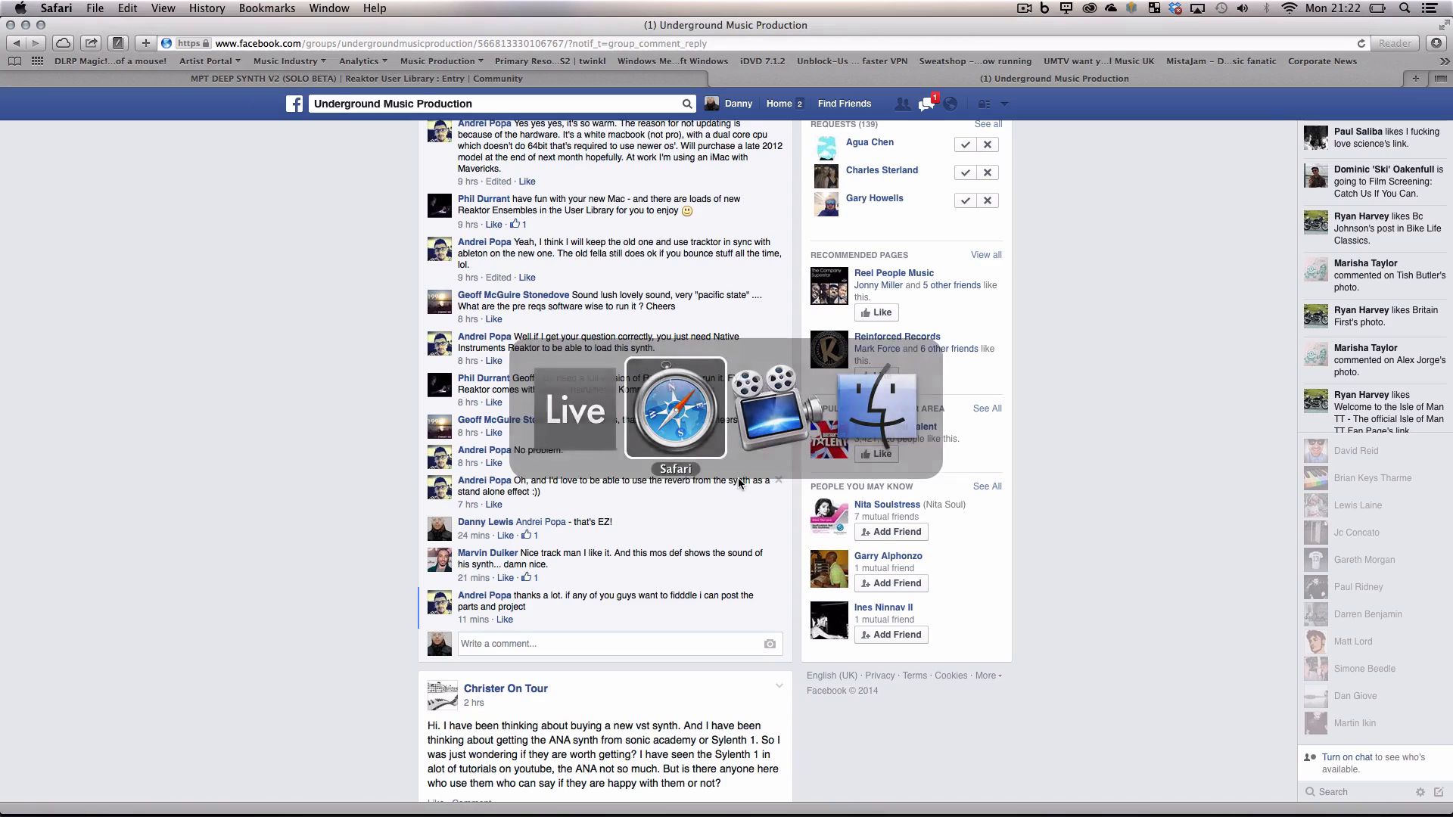
pyautogui.scroll(20, 538, 162)
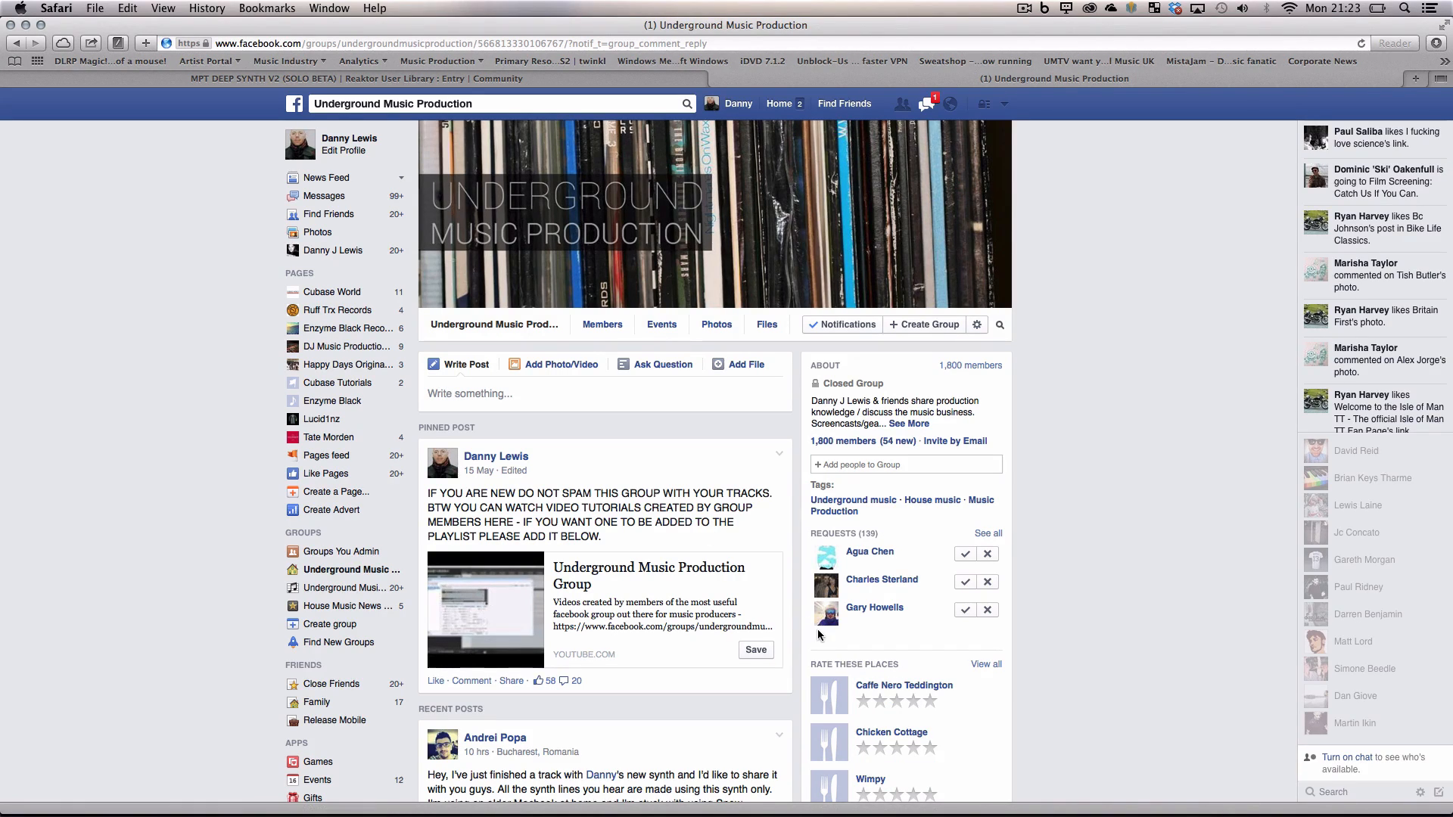
pyautogui.scroll(-3, 658, 636)
pyautogui.scroll(-2, 657, 636)
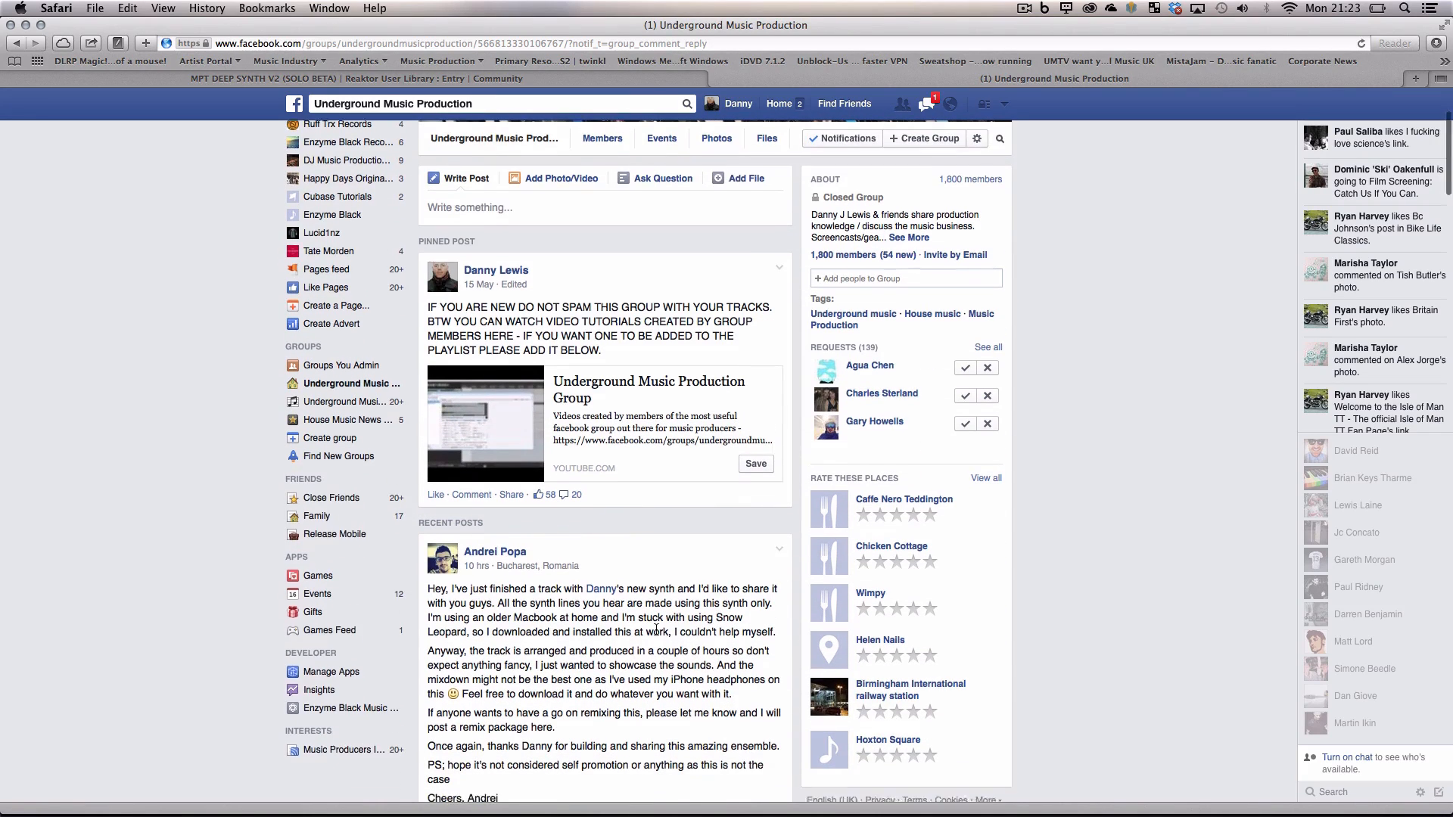
pyautogui.scroll(4, 657, 630)
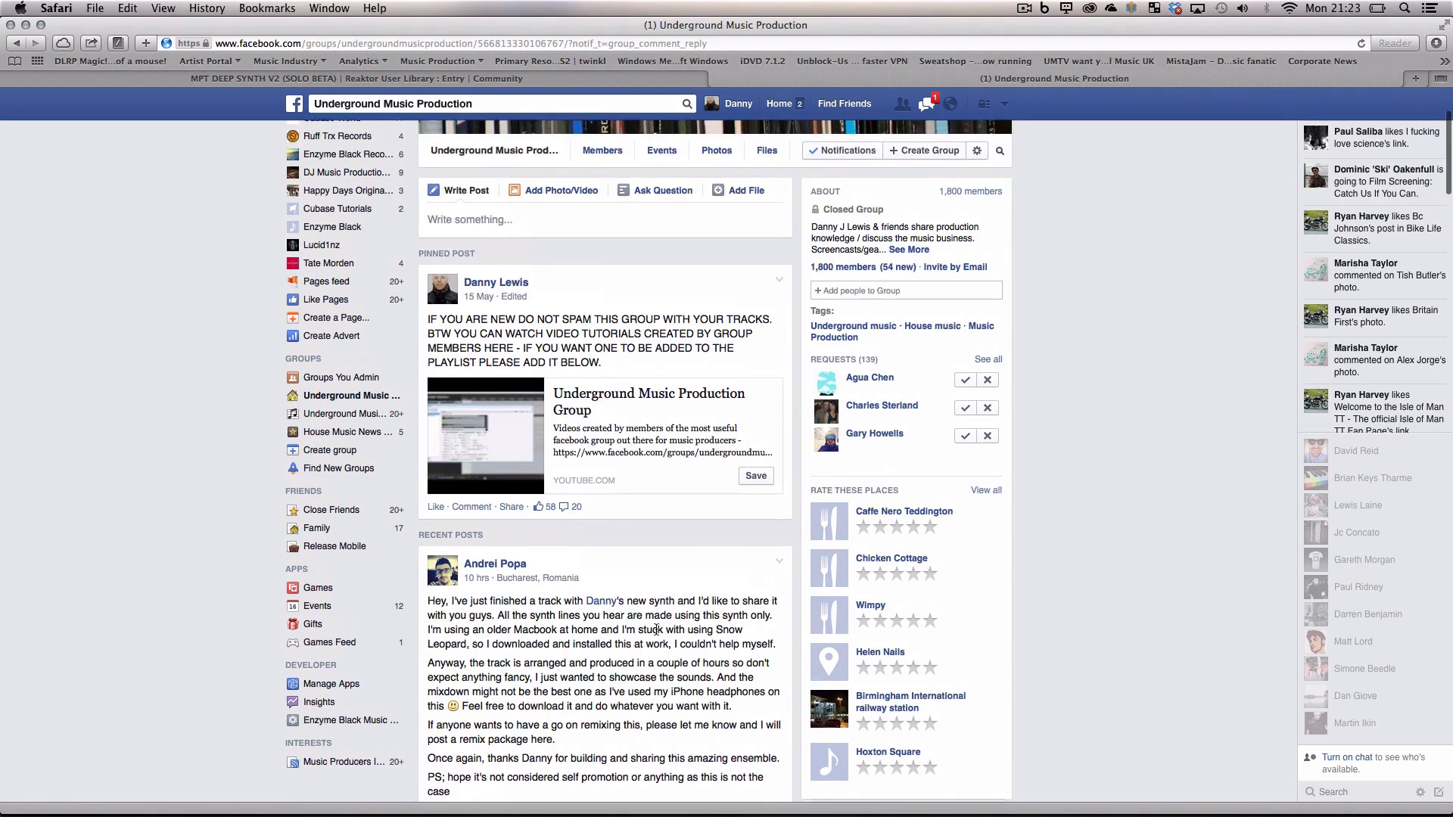
pyautogui.scroll(-7, 657, 629)
pyautogui.scroll(-15, 656, 629)
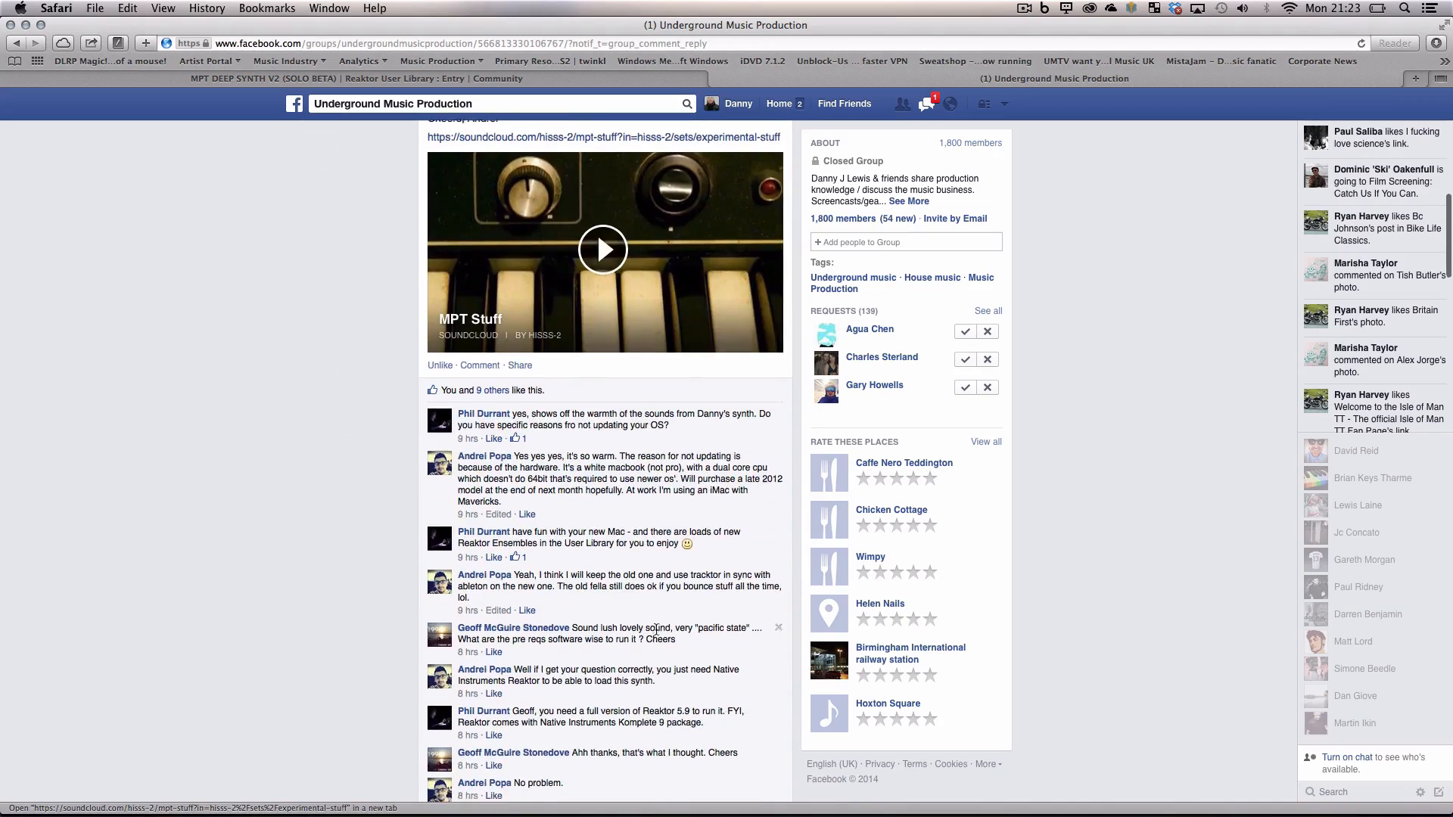
pyautogui.scroll(-5, 656, 630)
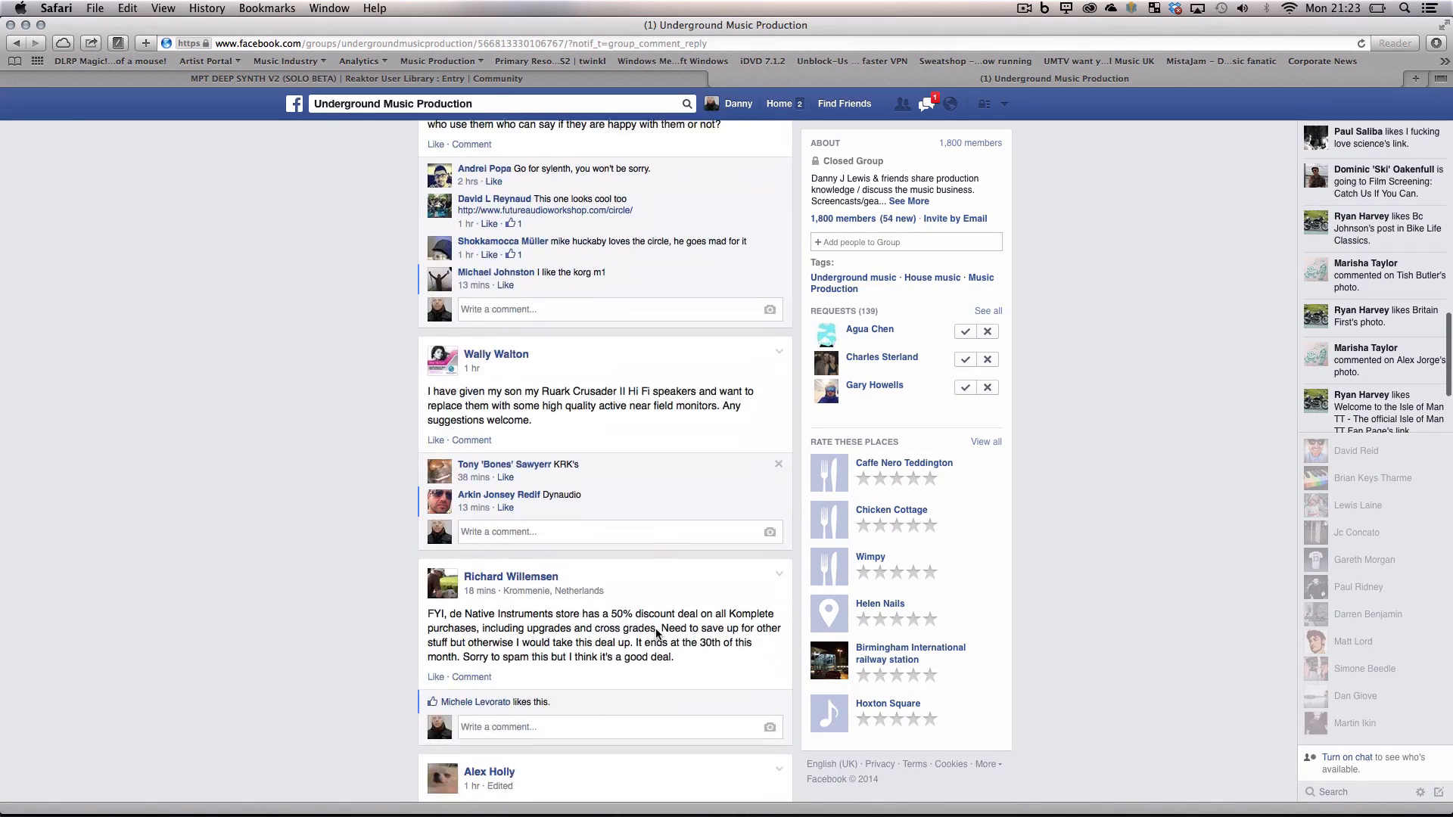
pyautogui.scroll(20, 656, 630)
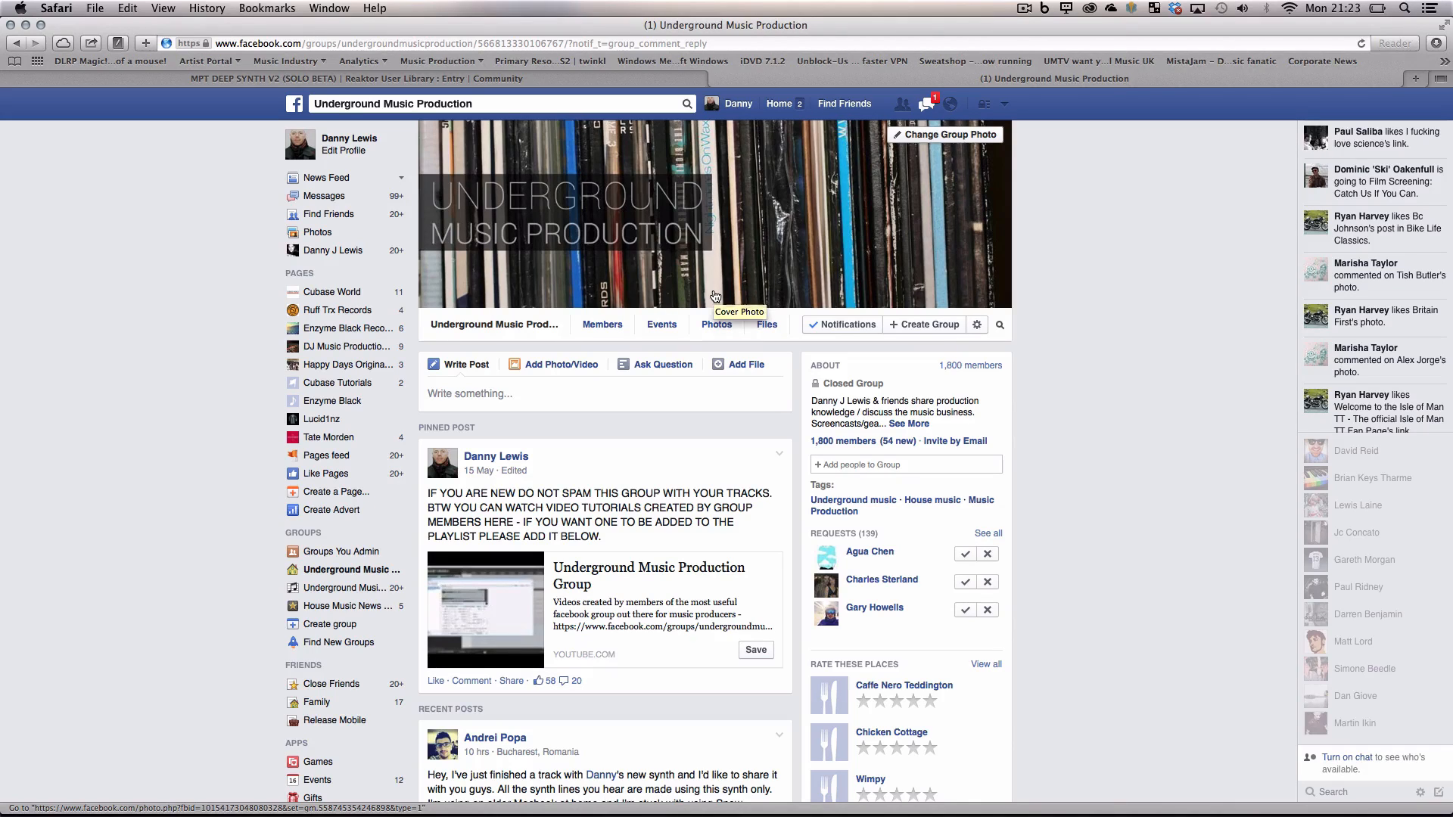
# Step: View the MPT DEEP SYNTH V2 (SOLO BETA) page in the Reaktor User Library, including its address, description and comments
pyautogui.click(345, 78)
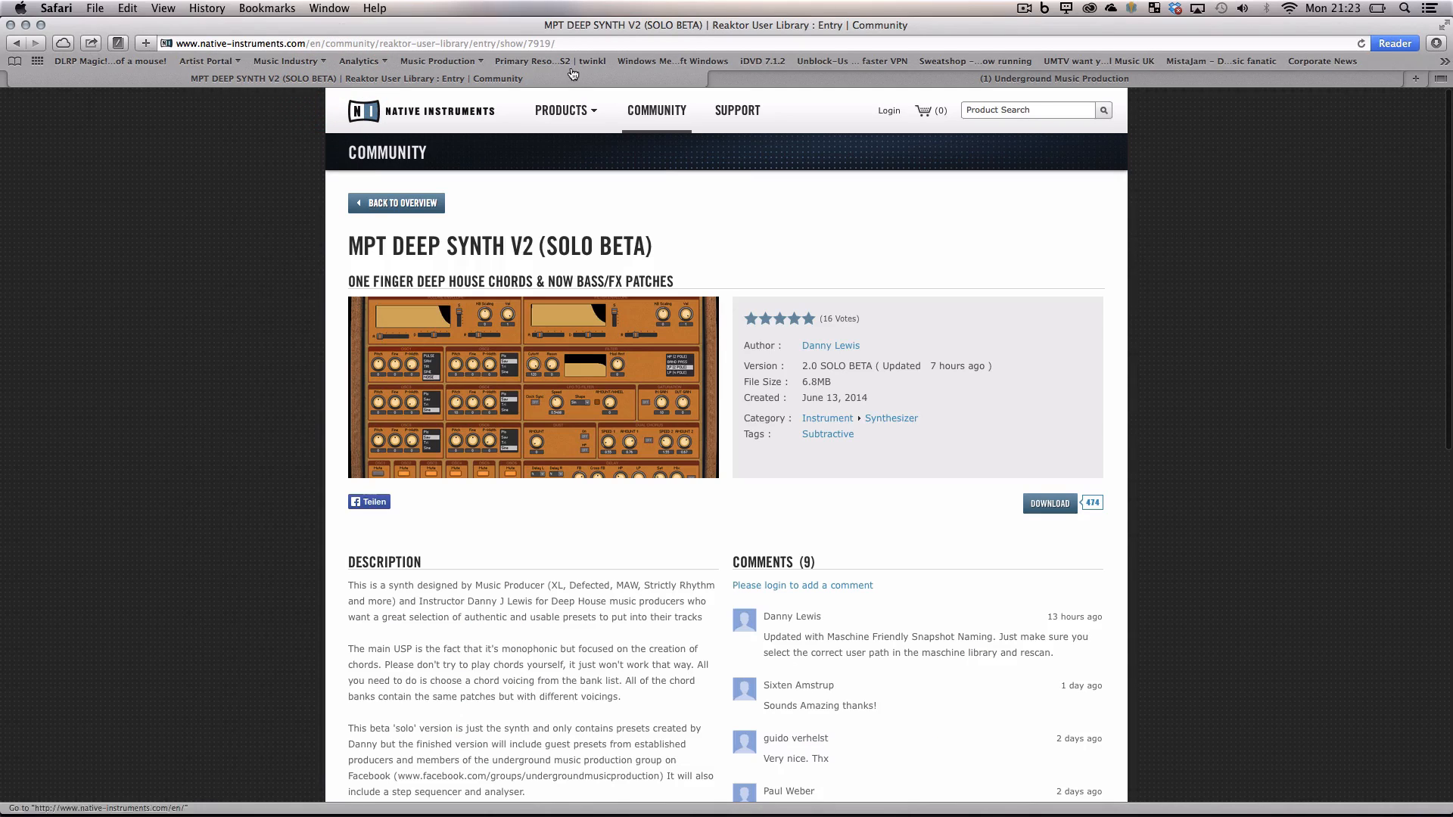
pyautogui.click(582, 42)
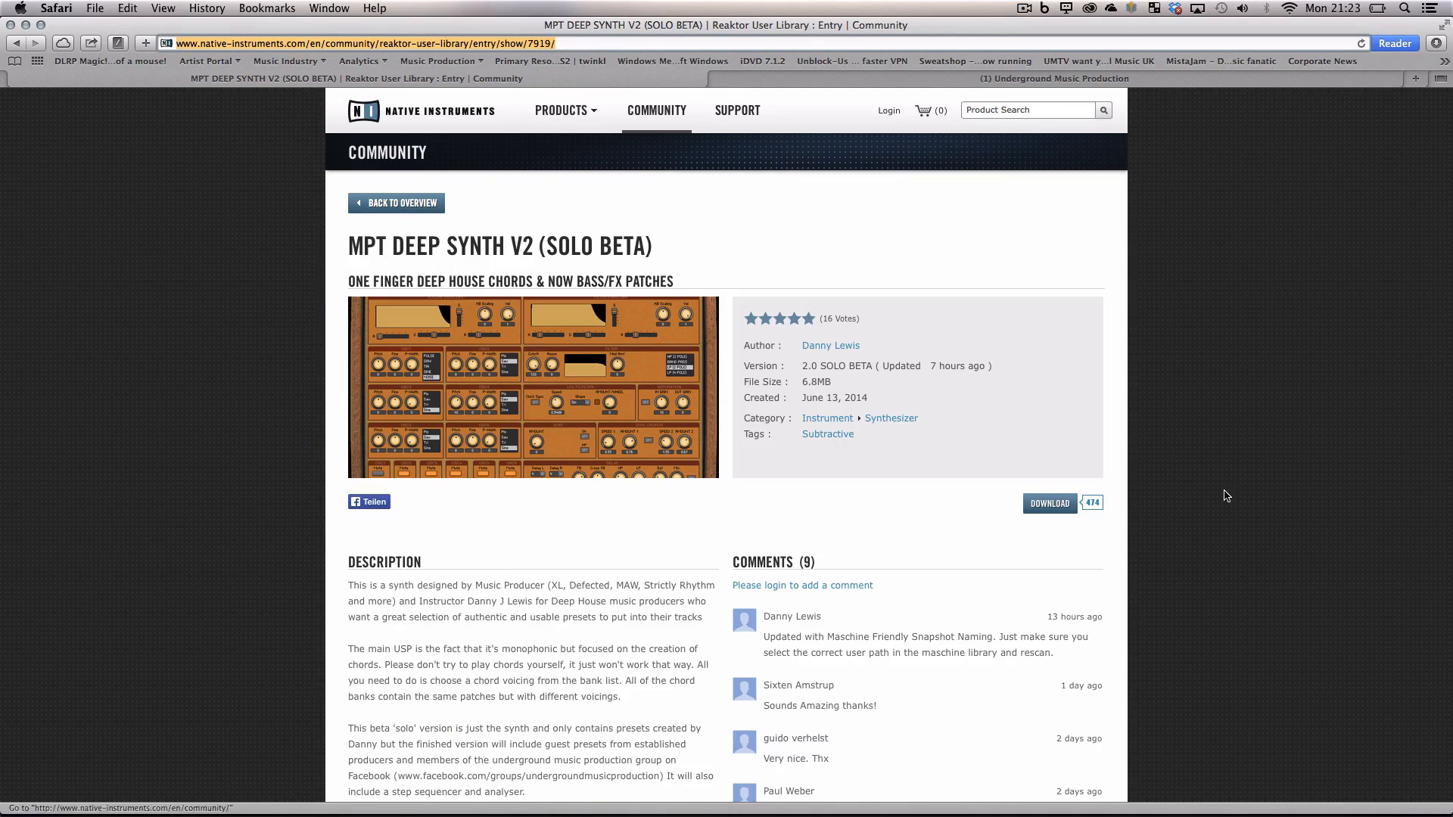
pyautogui.scroll(-5, 1230, 617)
pyautogui.scroll(-2, 1229, 617)
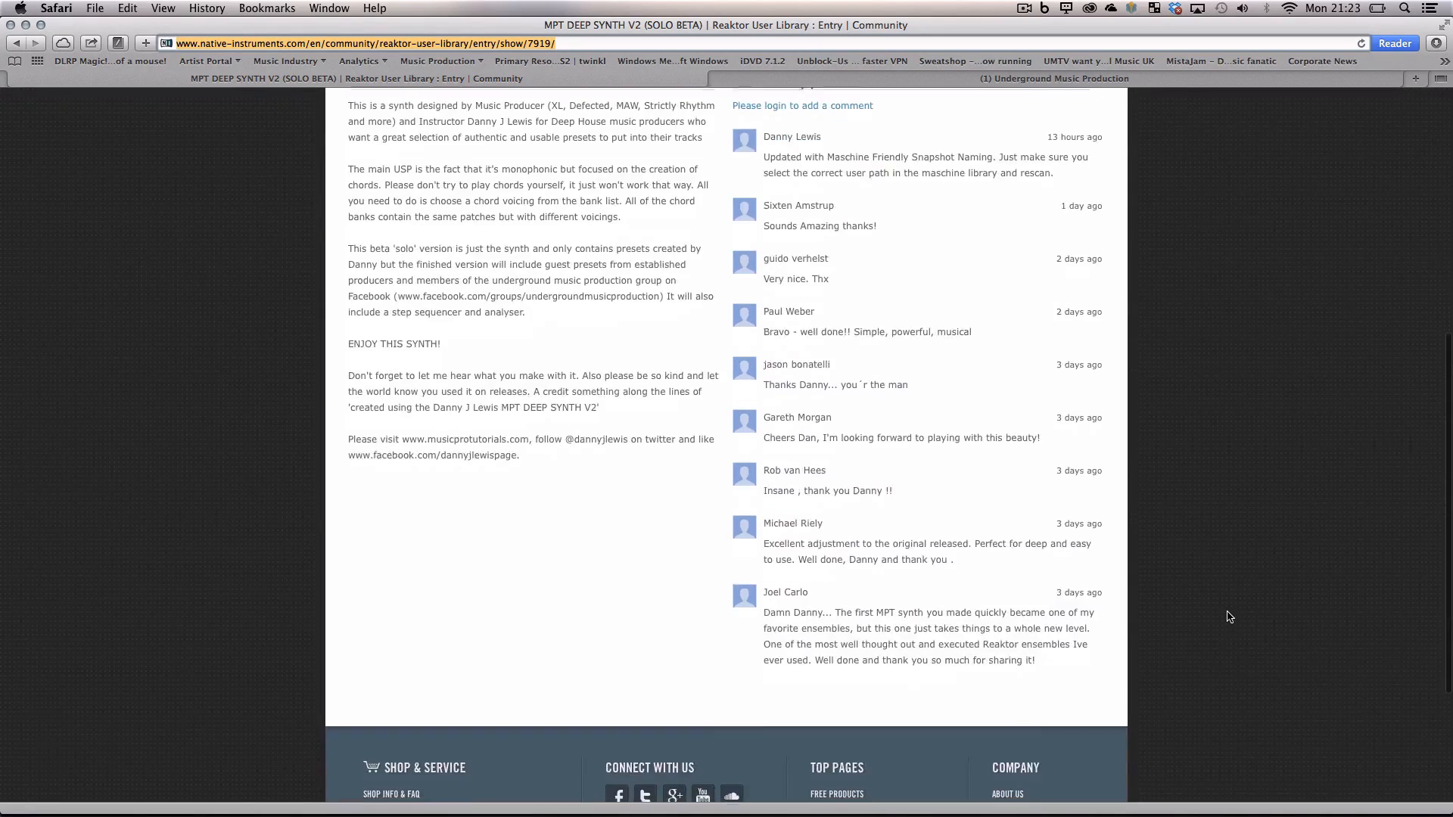
pyautogui.scroll(10, 1230, 617)
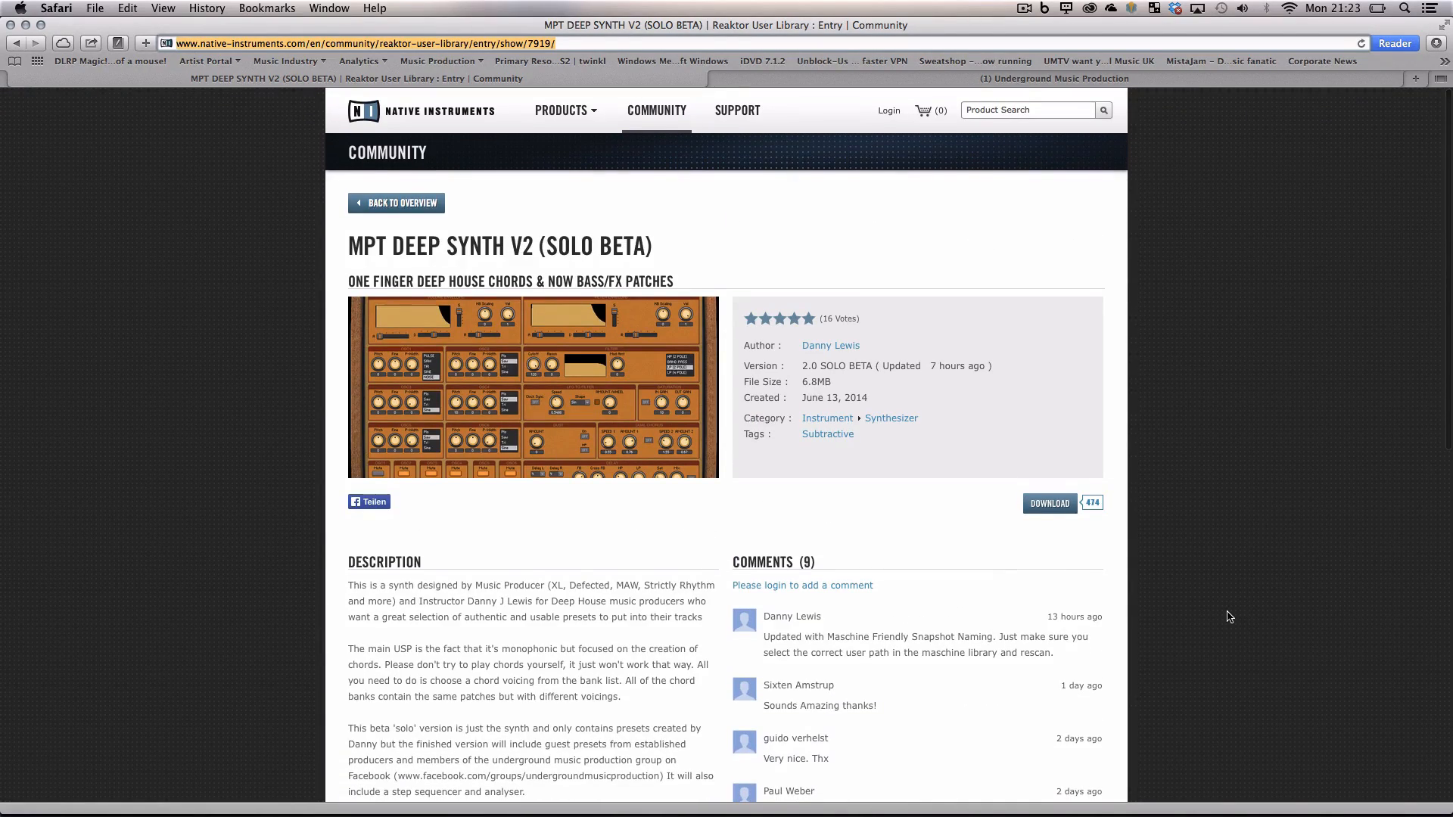